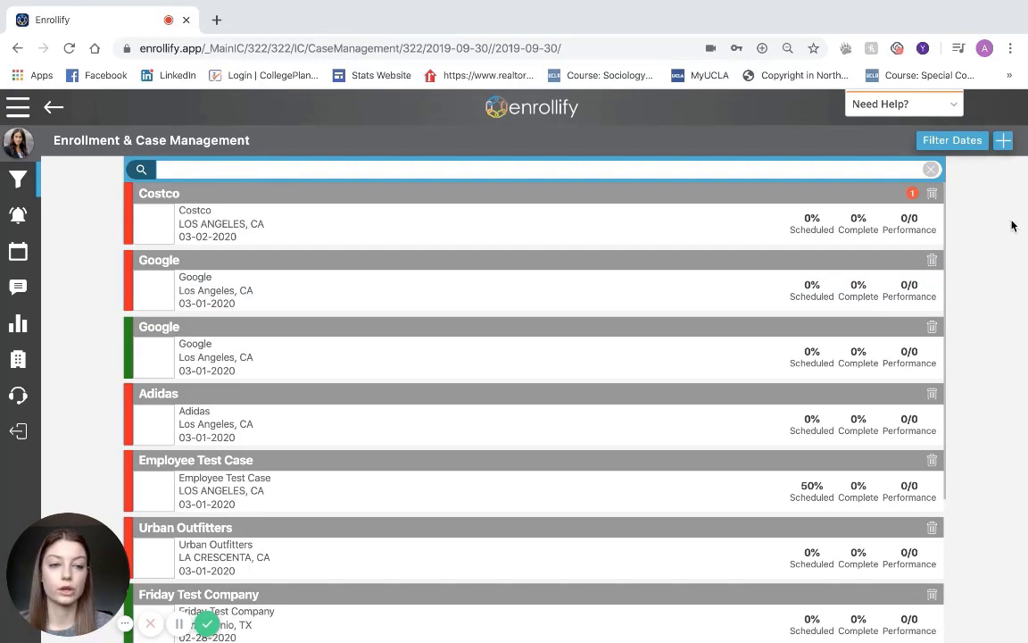
- Set up a 2020 plan-year enrollment case for ABC Company including the ABC Company - HQ location
click(1004, 145)
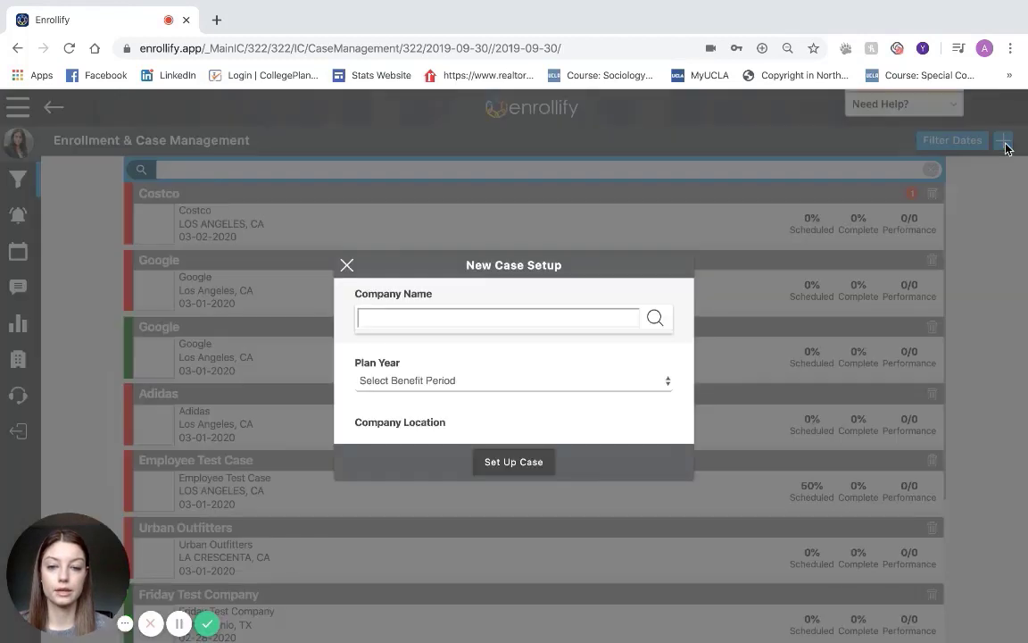
click(656, 323)
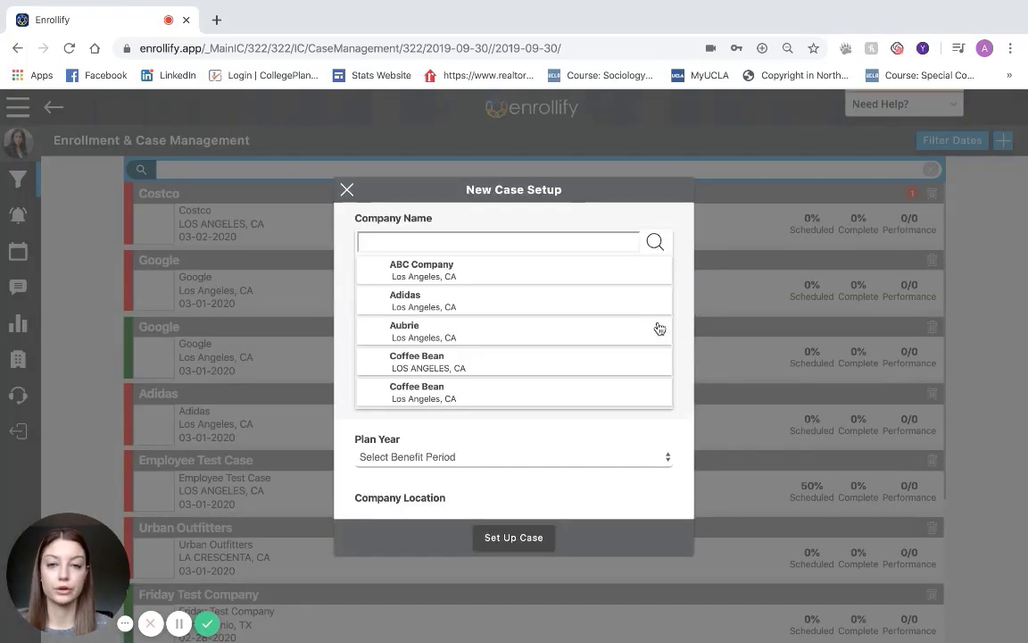
click(484, 277)
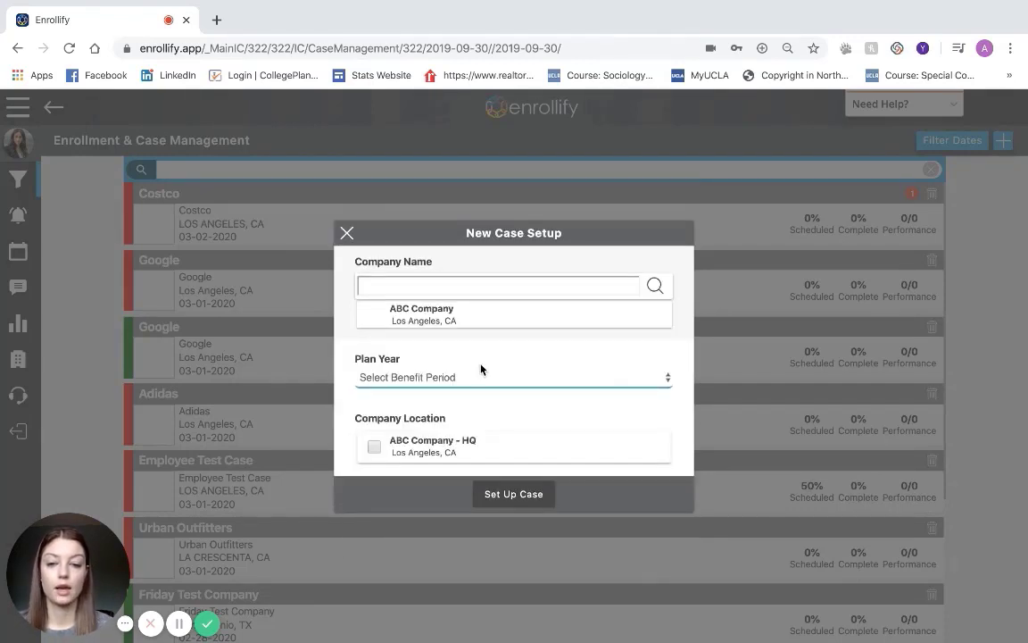
click(485, 377)
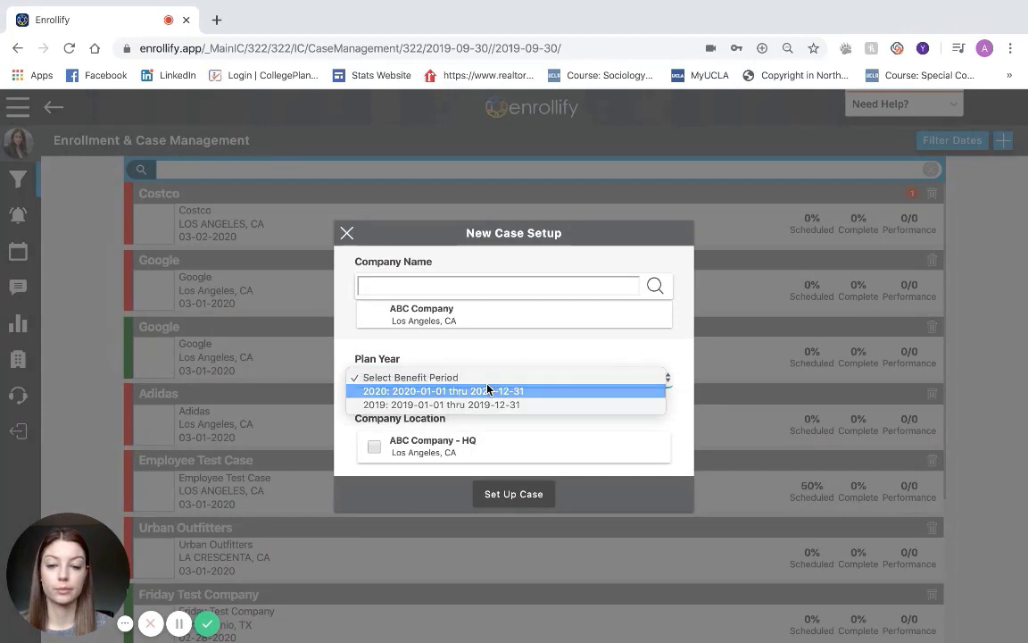
click(487, 390)
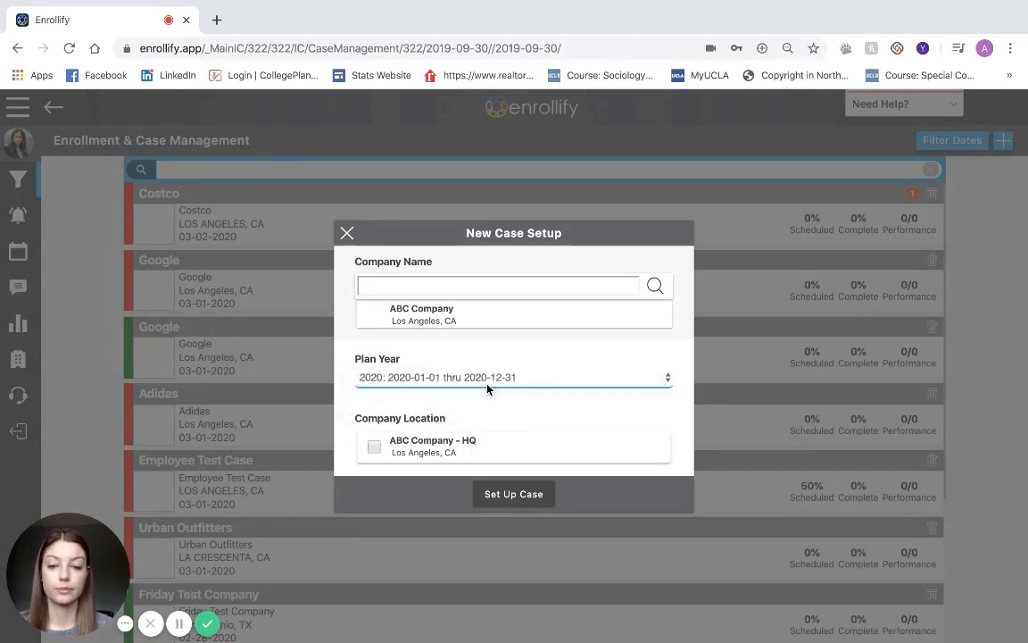
click(374, 448)
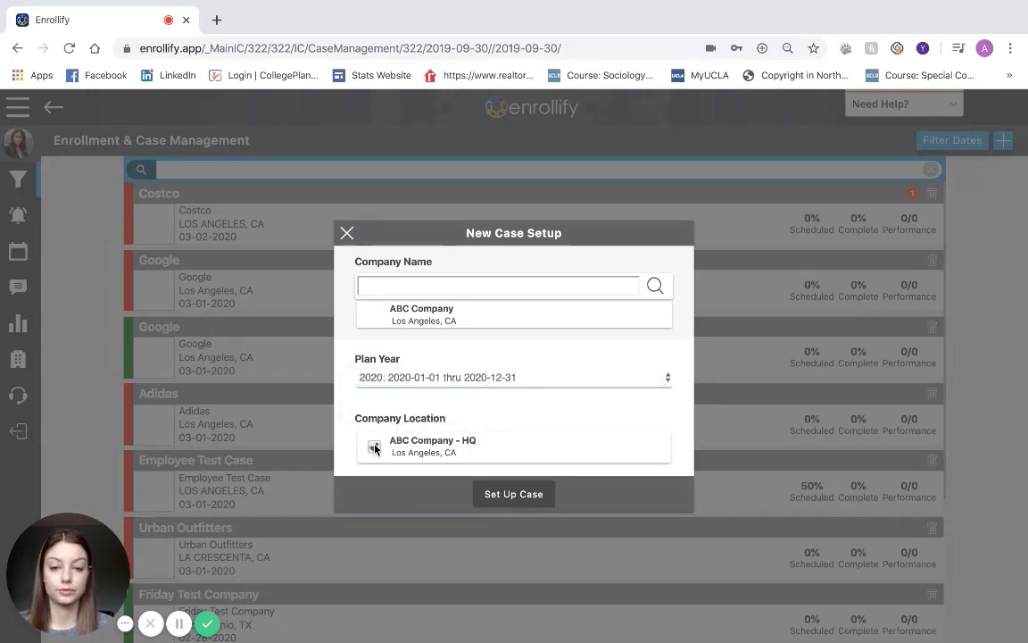
right_click(511, 498)
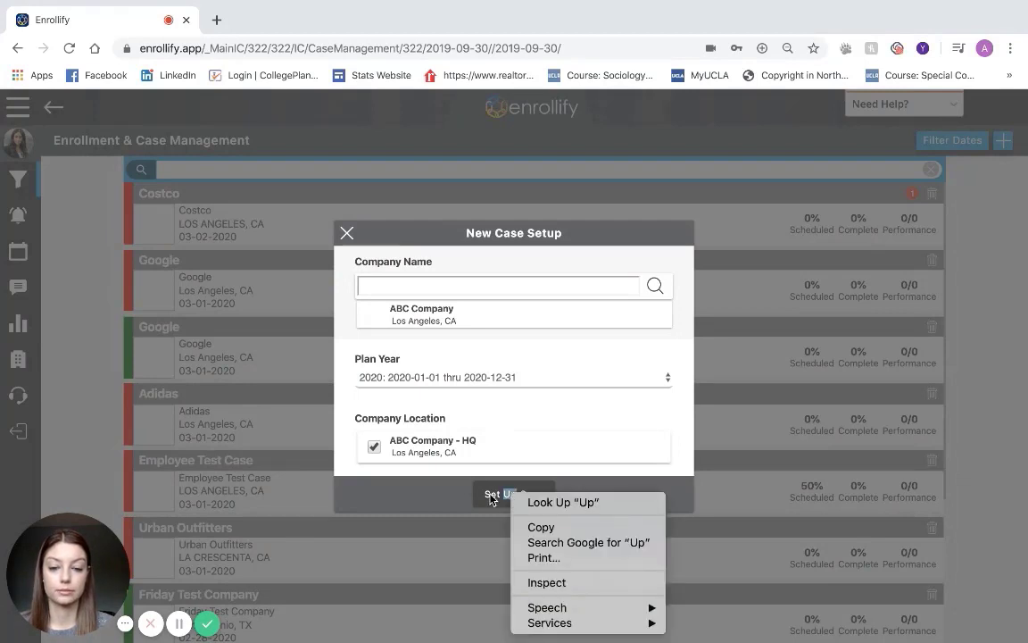
click(491, 495)
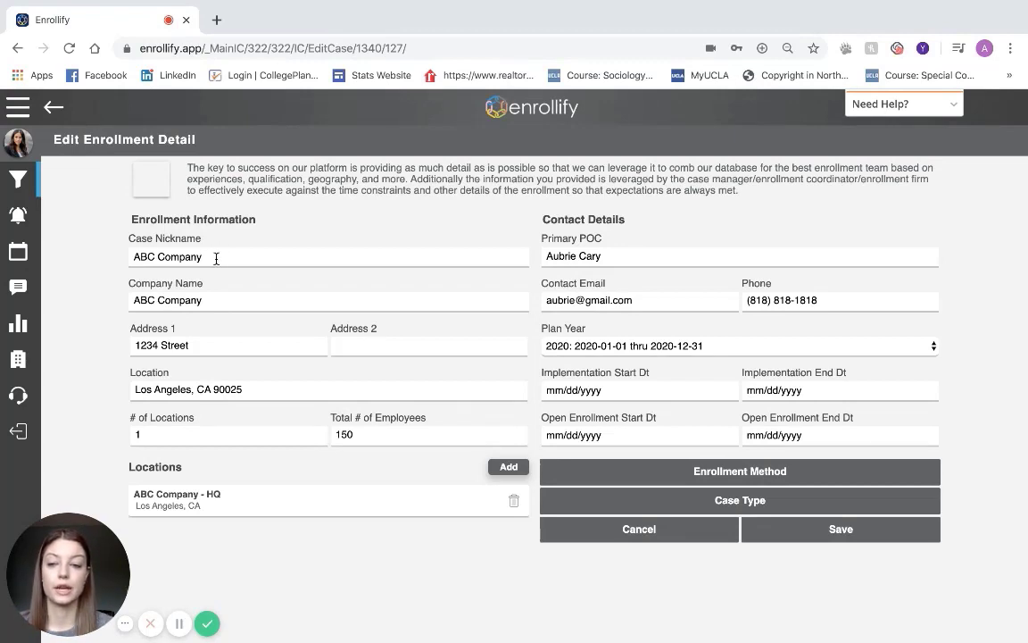
- Replace the end of the case nickname so it reads 'ABC Co (Learning Platform)'
drag(202, 256, 169, 260)
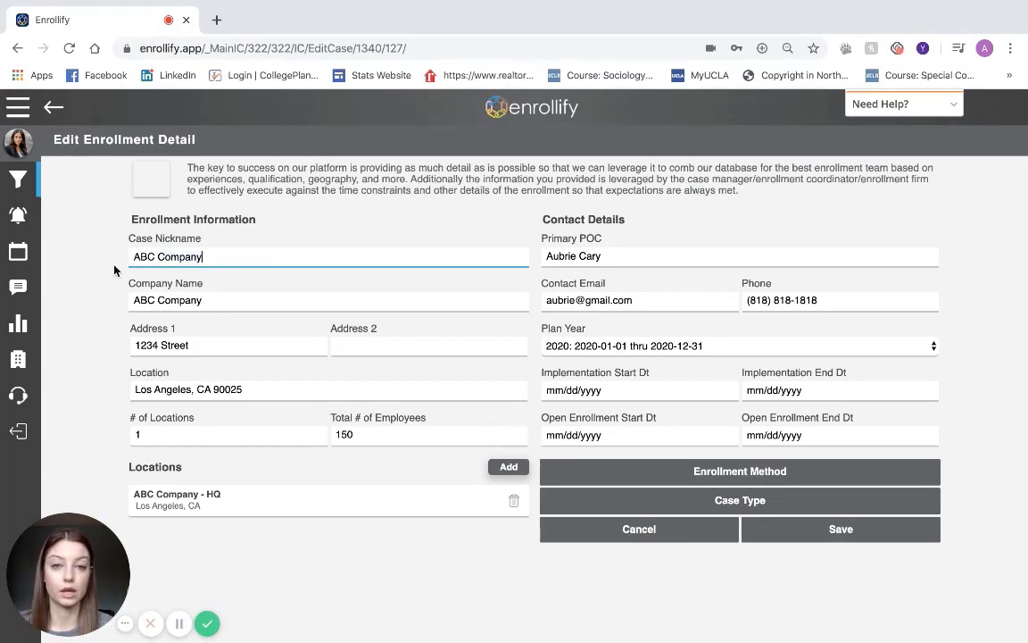
text((Learning Platform))
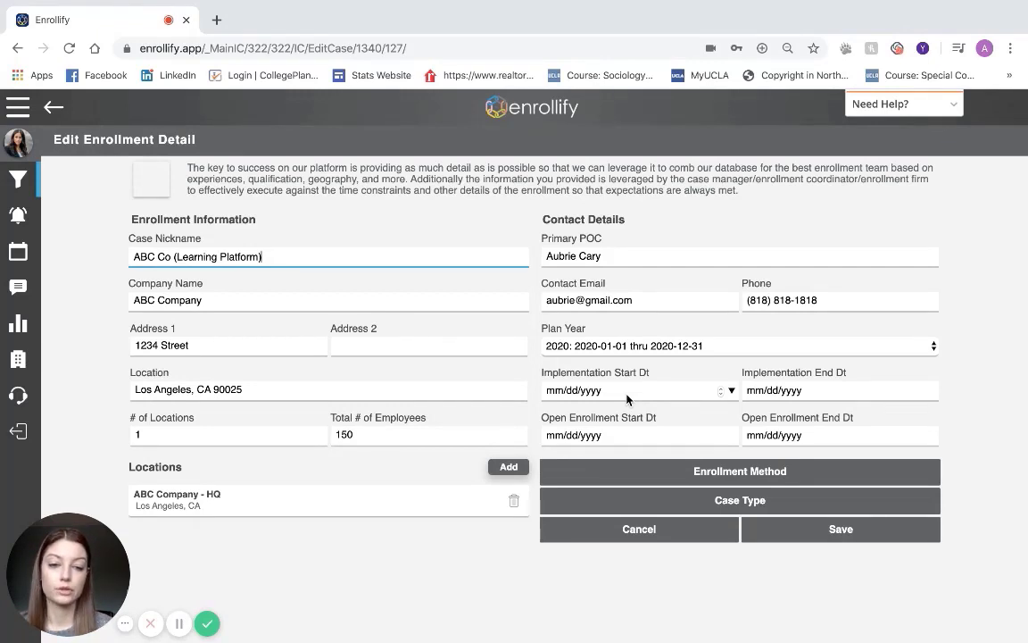
- Set the implementation dates to 04/01/2020 through 05/31/2020
click(732, 393)
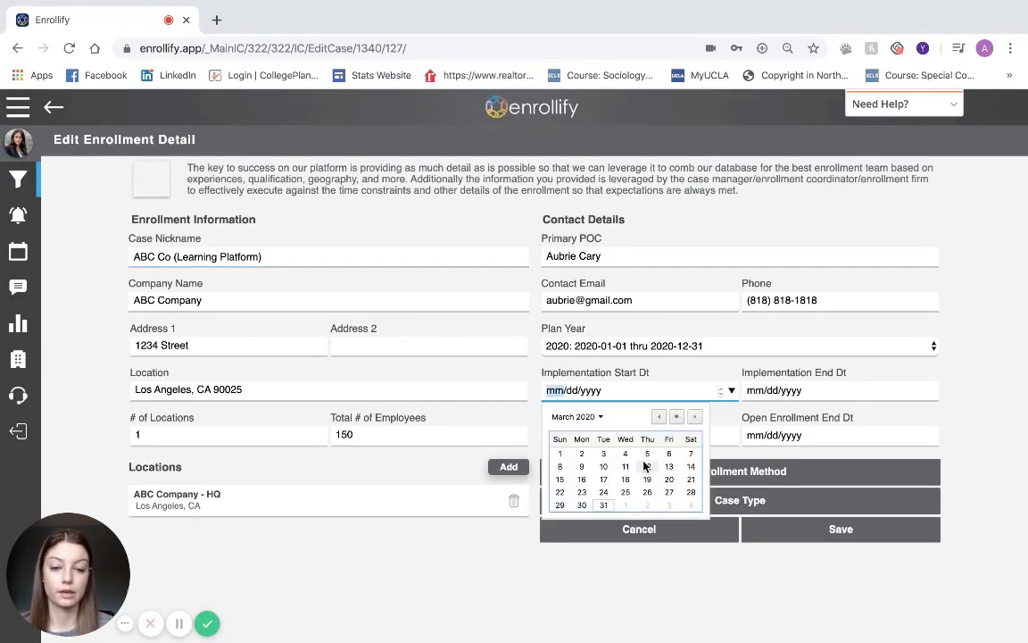
click(694, 416)
click(625, 453)
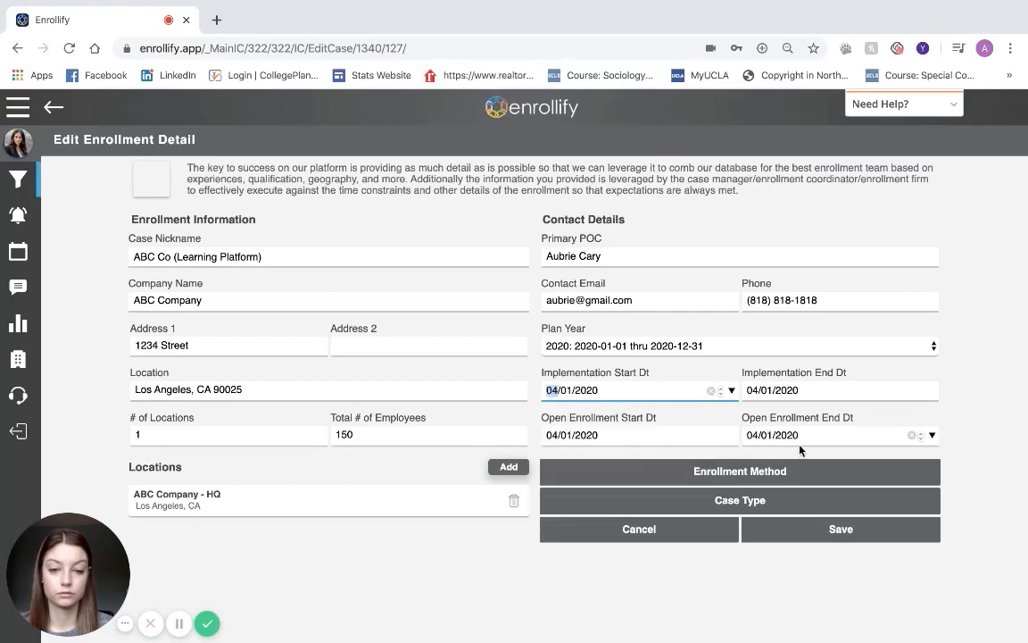
click(931, 390)
click(897, 417)
click(759, 517)
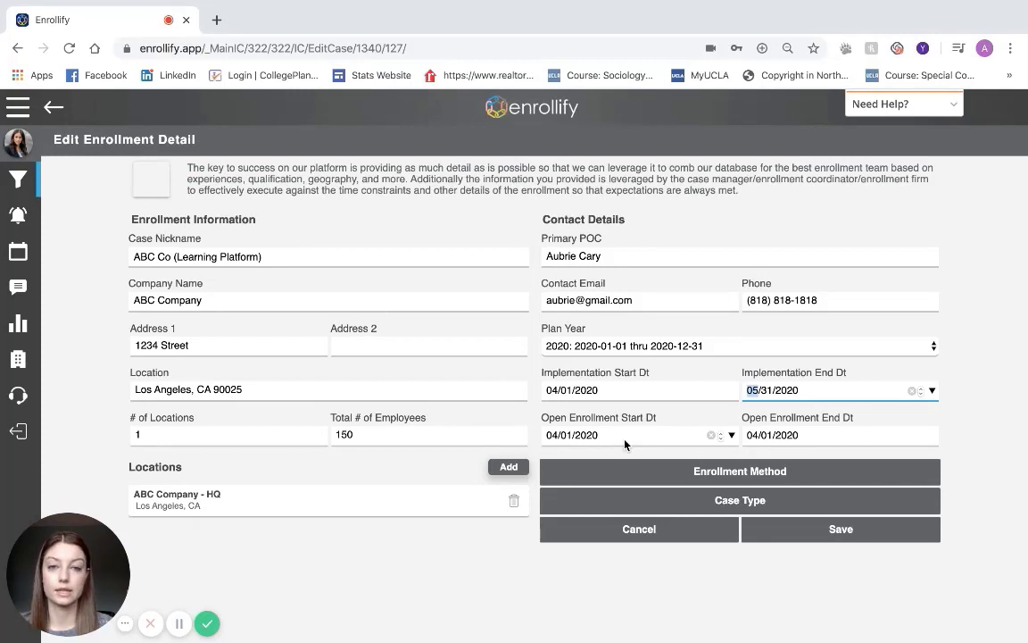
- Set the open enrollment dates to 04/06/2020 through 04/17/2020
click(732, 435)
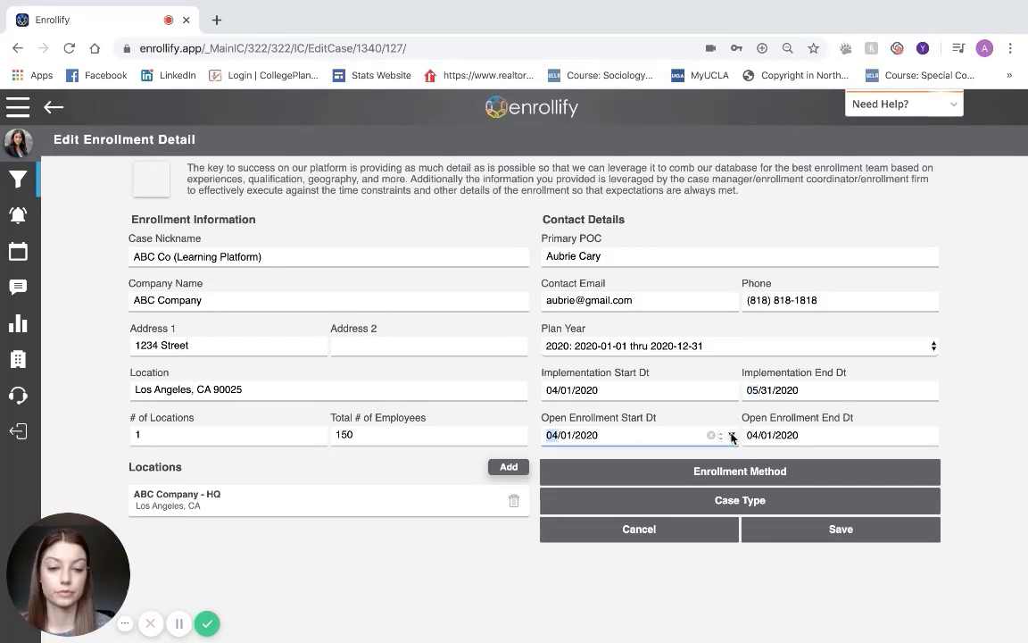
click(581, 512)
click(930, 435)
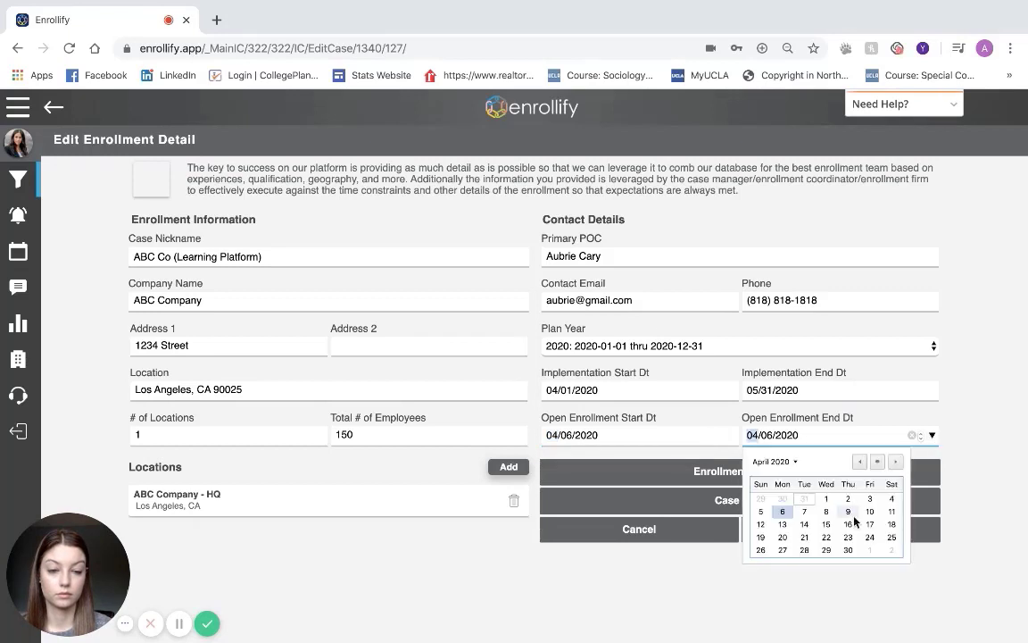
click(868, 524)
click(780, 456)
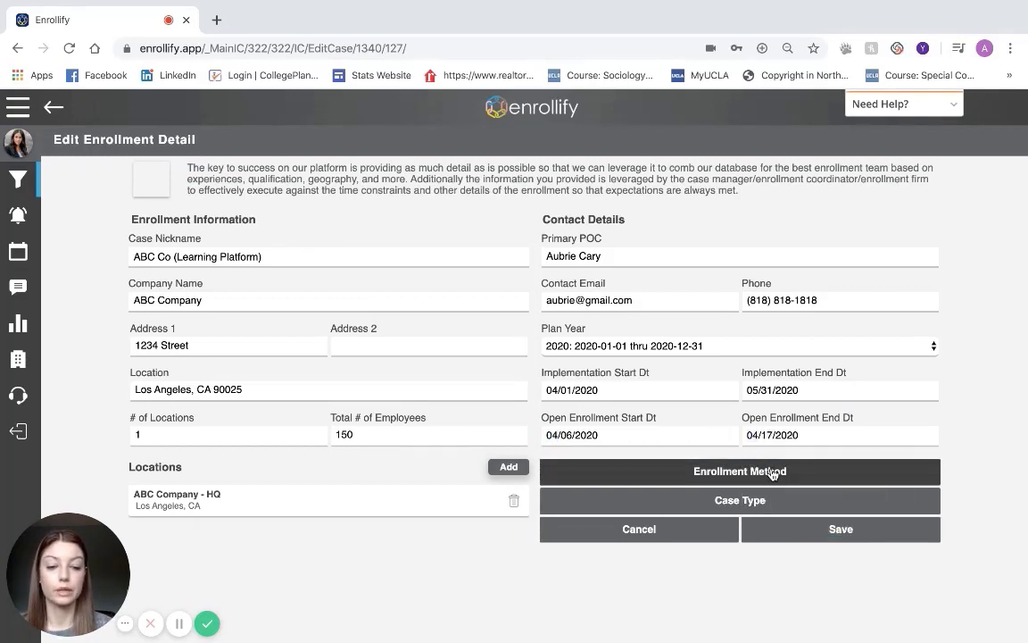
- Offer both Face to Face and Virtual enrollment methods
click(773, 474)
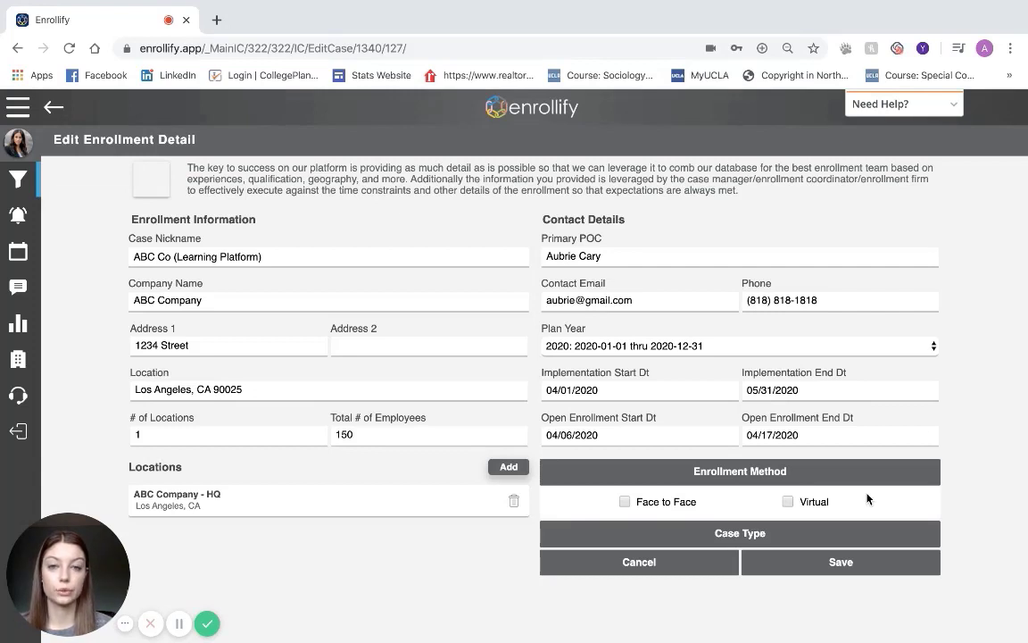
click(625, 502)
click(788, 501)
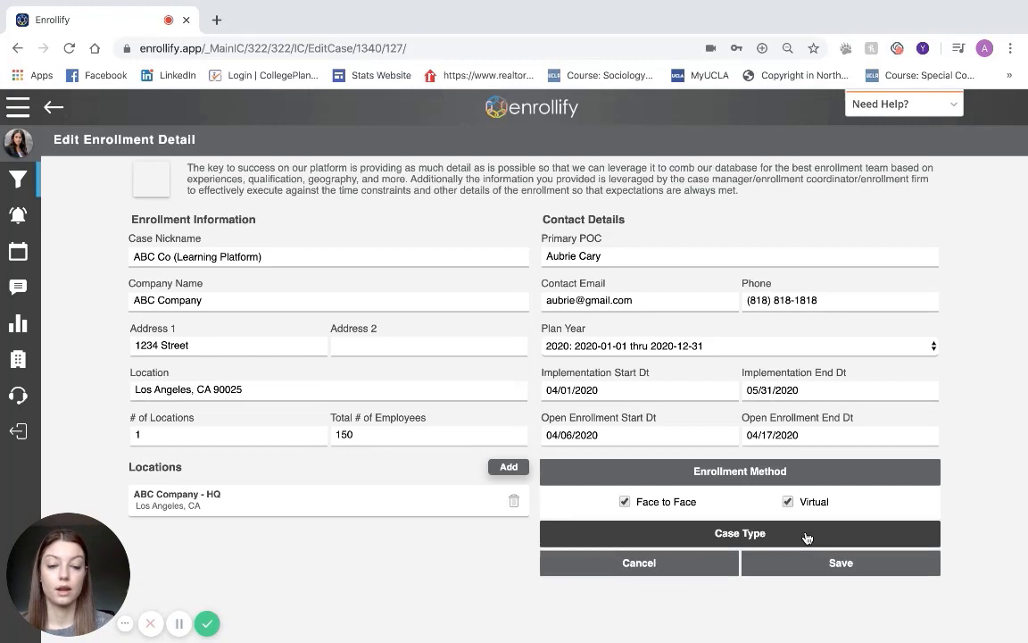
- Set the case type to Core (45 Min.) and save the case details
click(807, 537)
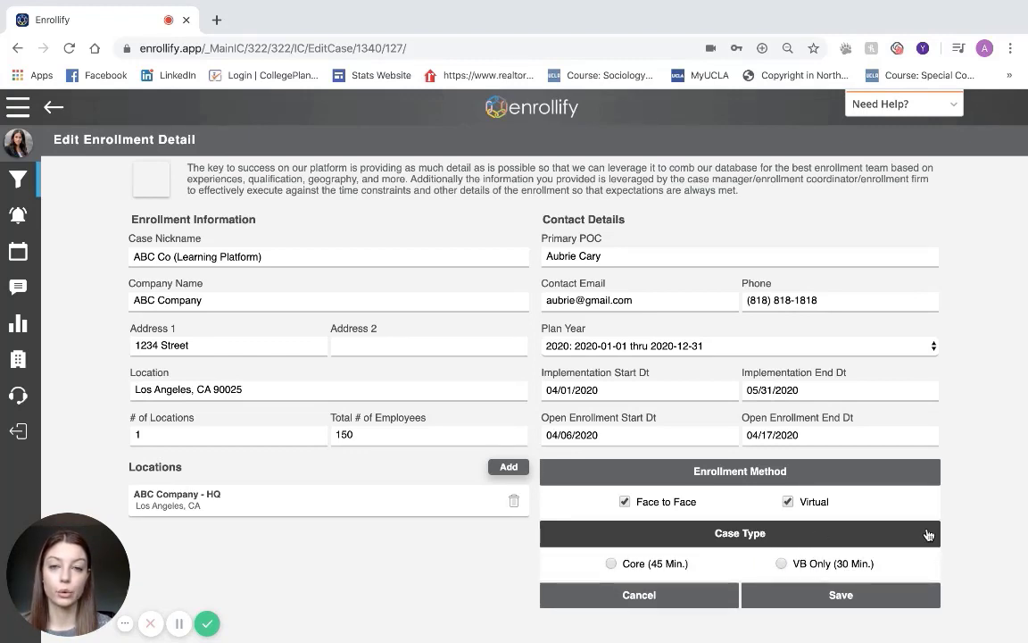
click(609, 565)
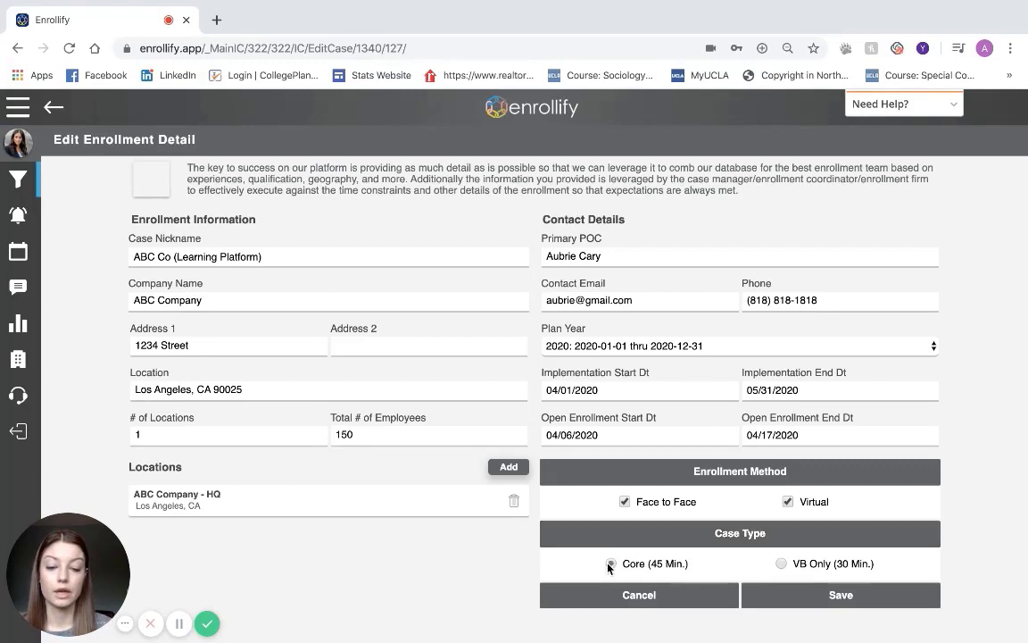
click(782, 565)
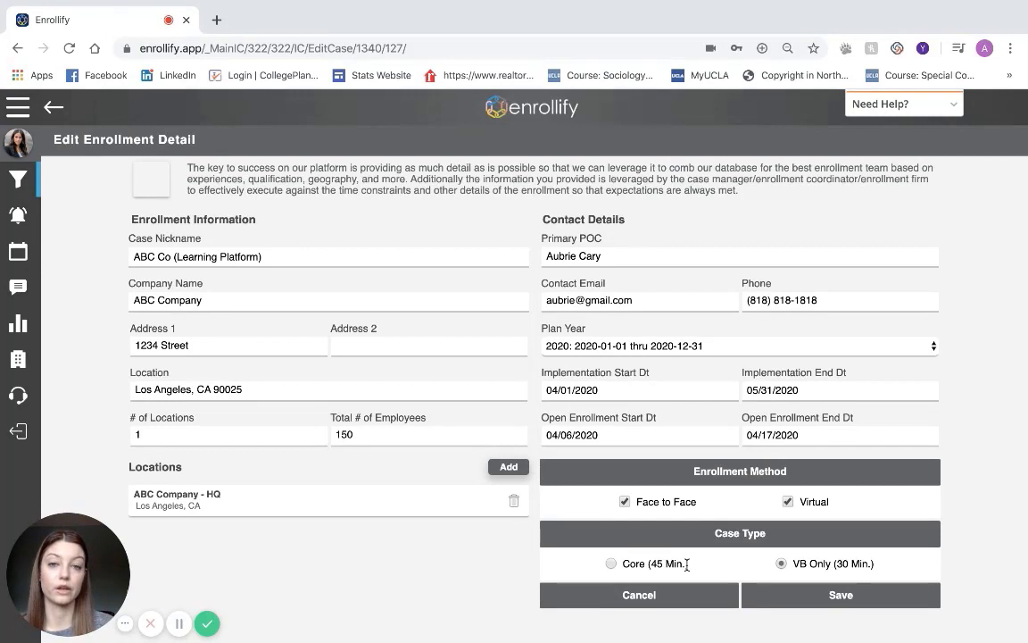
click(611, 564)
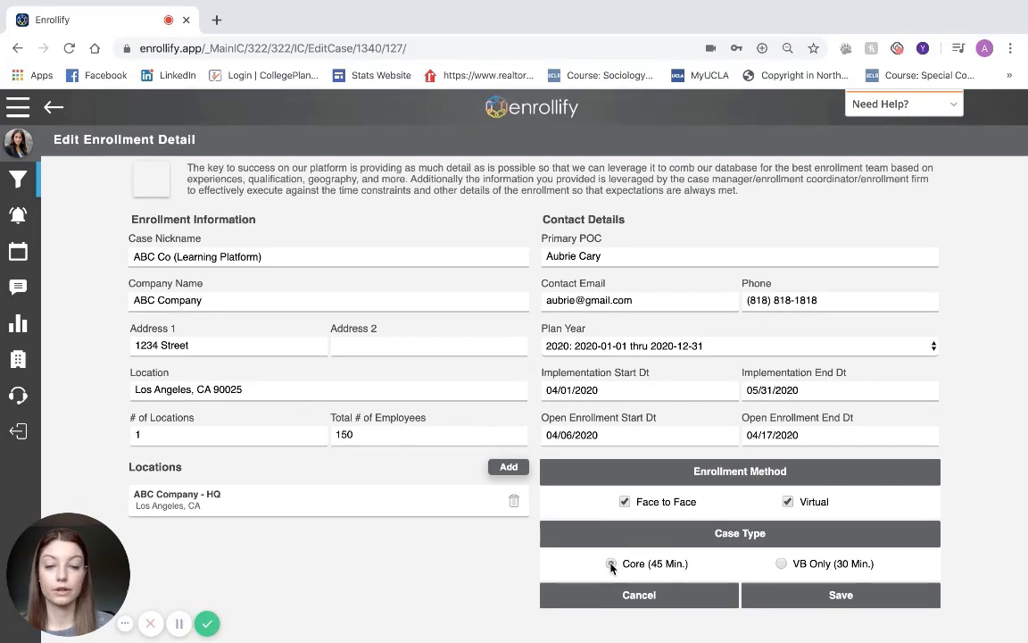
click(790, 604)
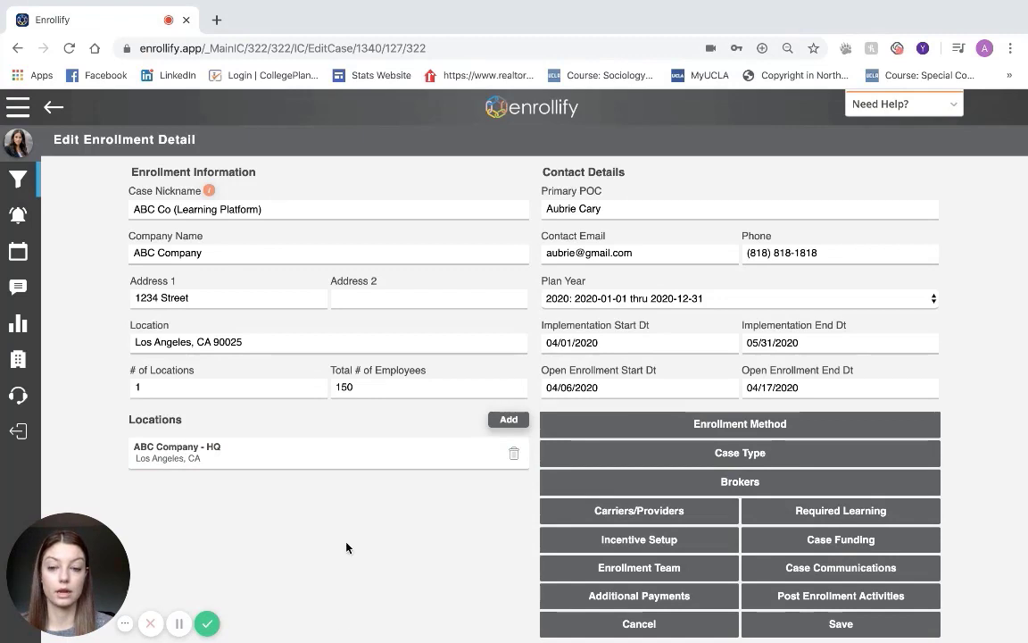
- Open the Enrollment Availability calendar for the ABC Company - HQ location
click(247, 455)
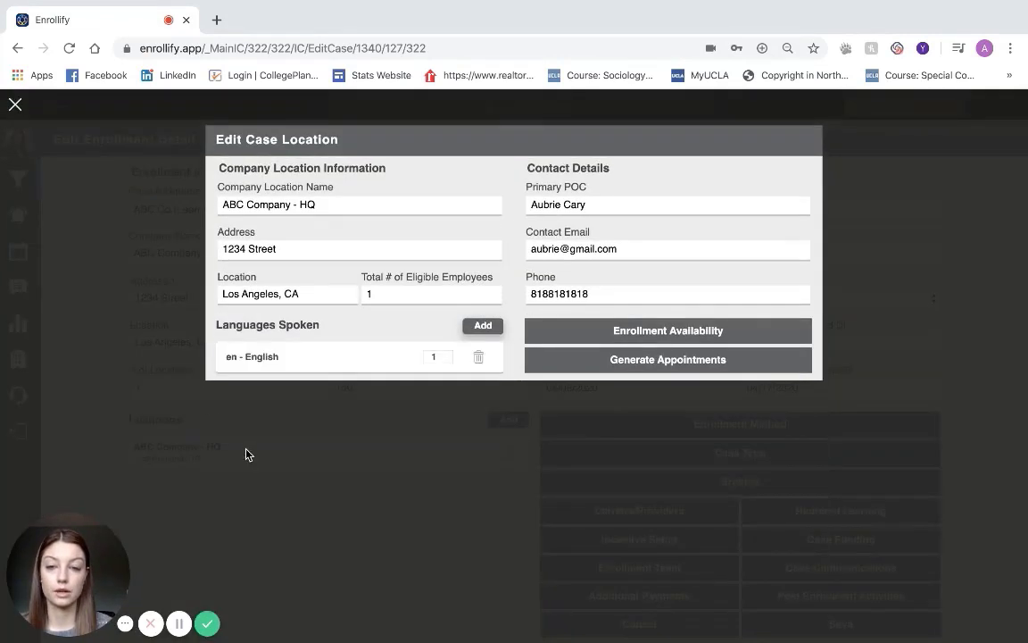
click(563, 331)
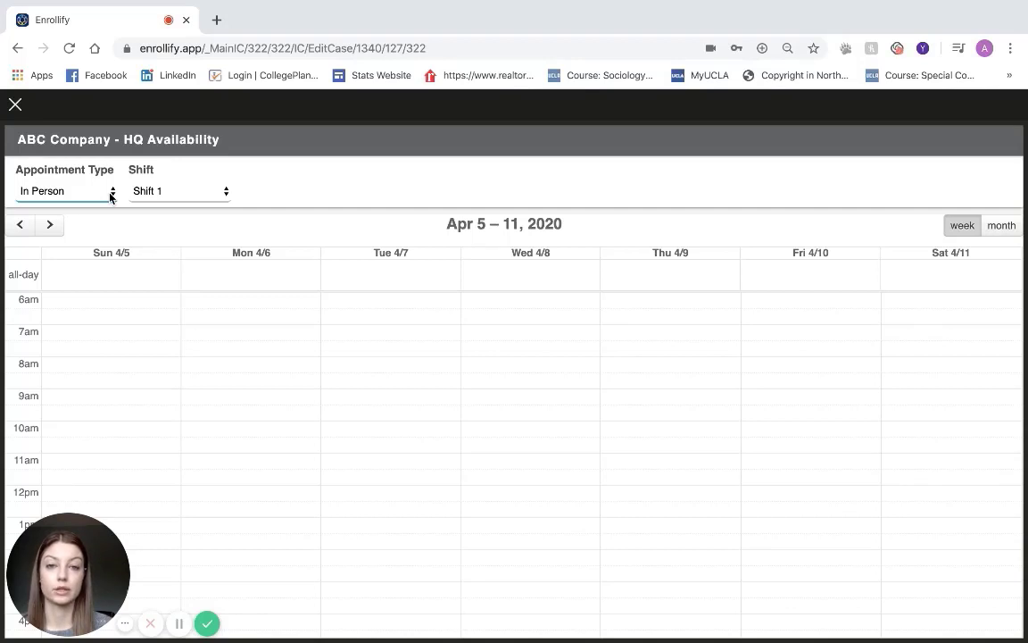
- Set the availability calendar to Video Conference appointments on Shift 1
click(88, 197)
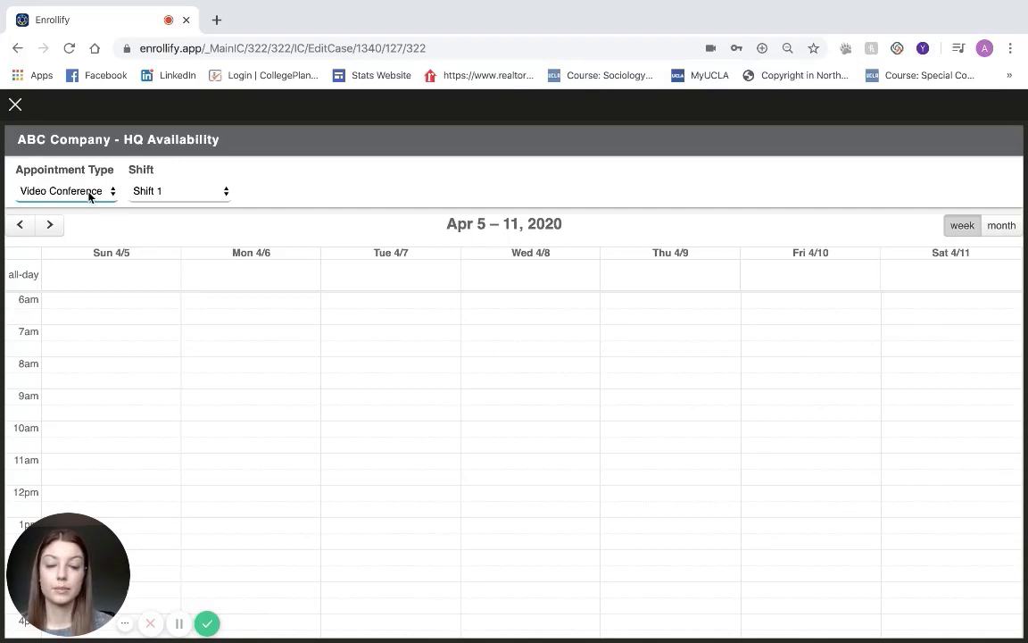
click(88, 191)
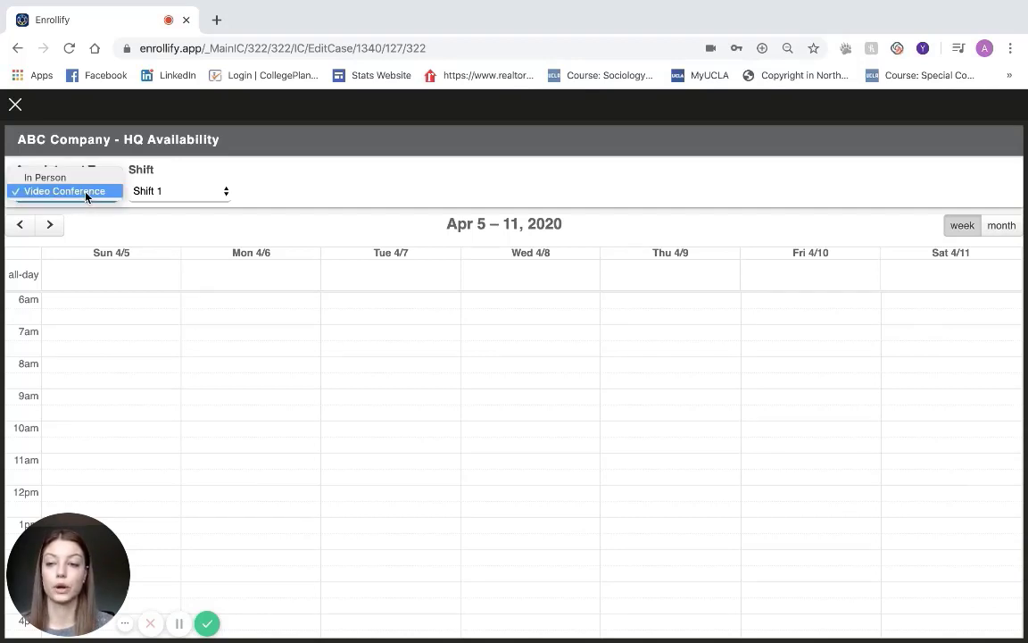
click(86, 192)
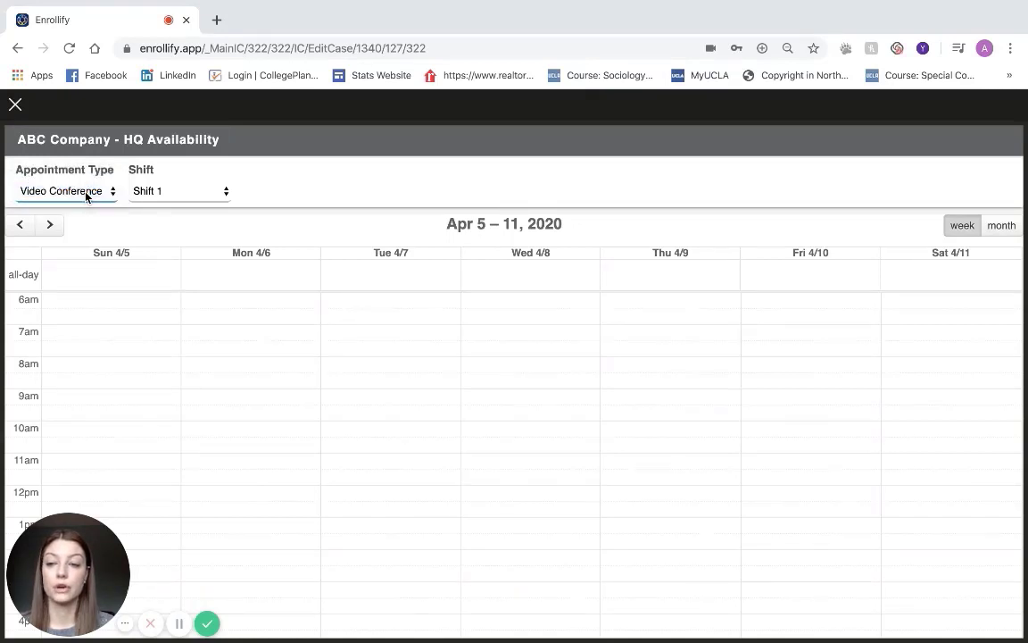
click(195, 197)
click(189, 197)
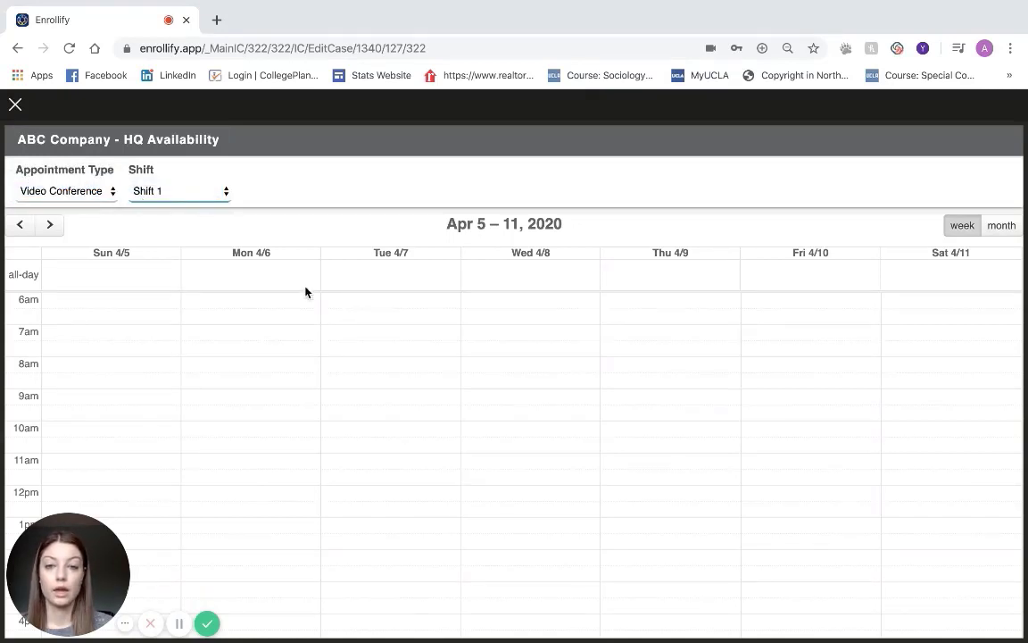
- Create 7:30–3:30 appointment time blocks on Monday 4/6 and Tuesday 4/7
click(240, 337)
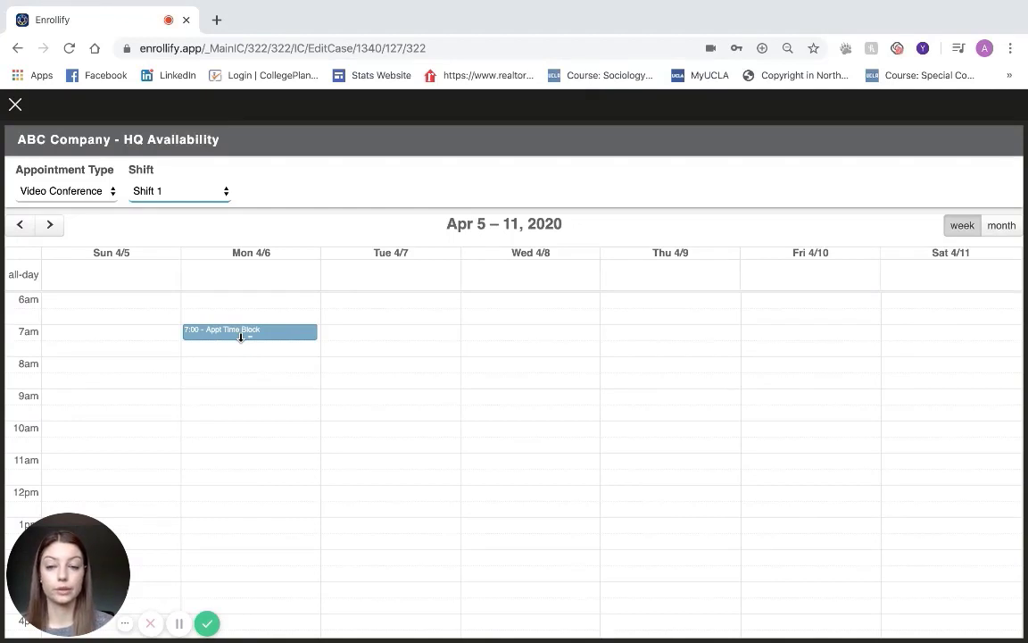
drag(240, 338, 250, 576)
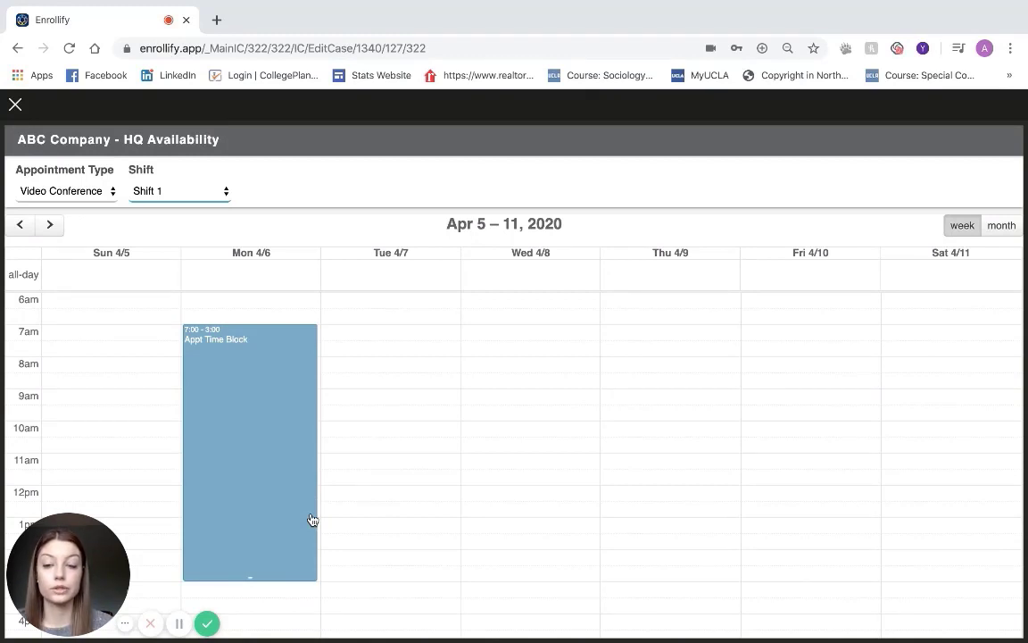
drag(289, 487, 290, 515)
drag(360, 356, 373, 594)
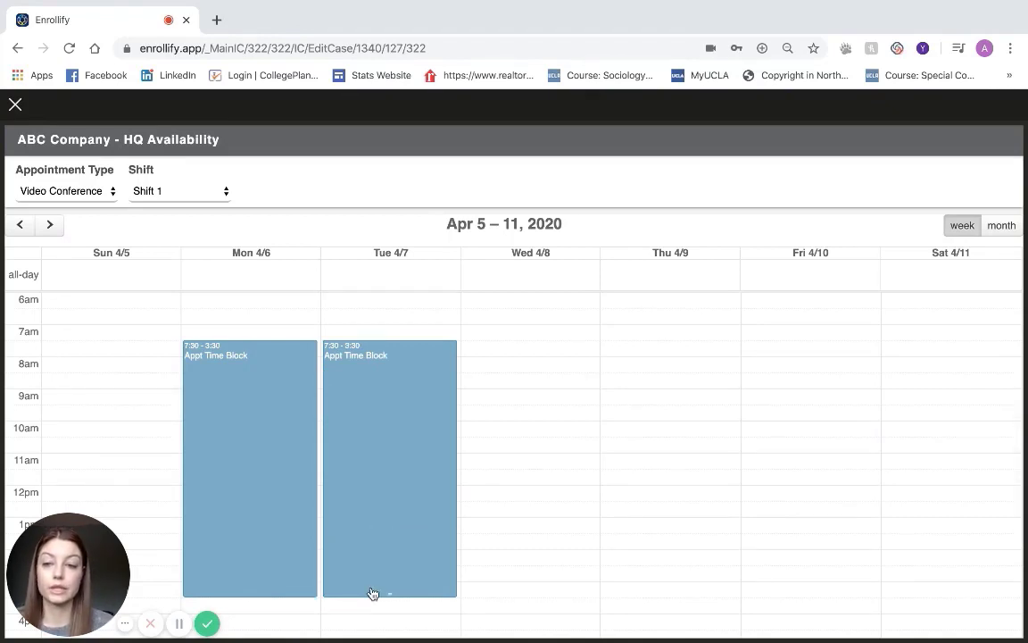
- Try adding availability on Sunday 4/5
click(54, 337)
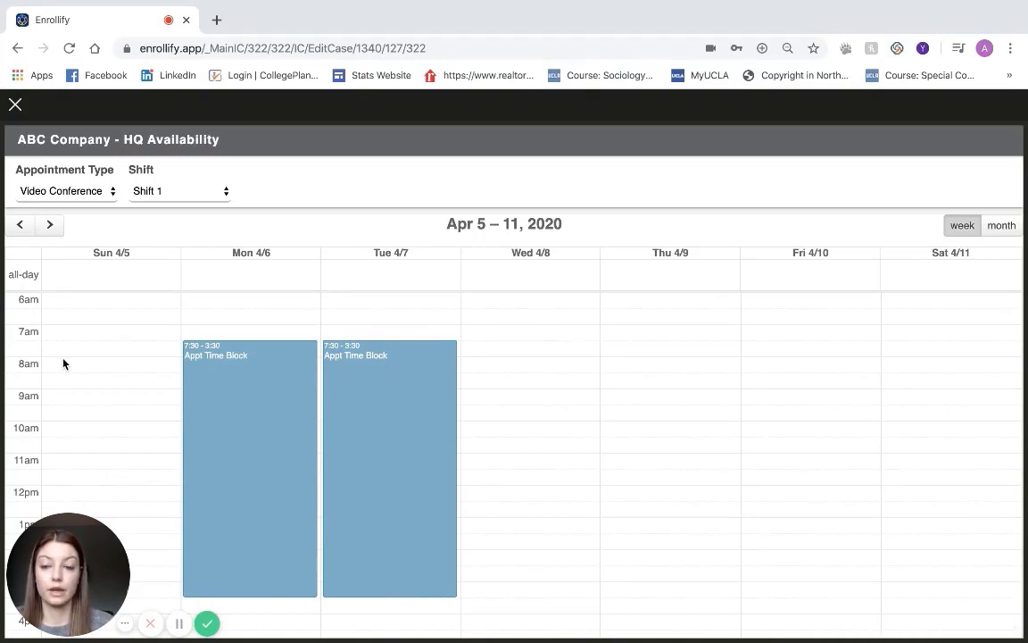
click(72, 346)
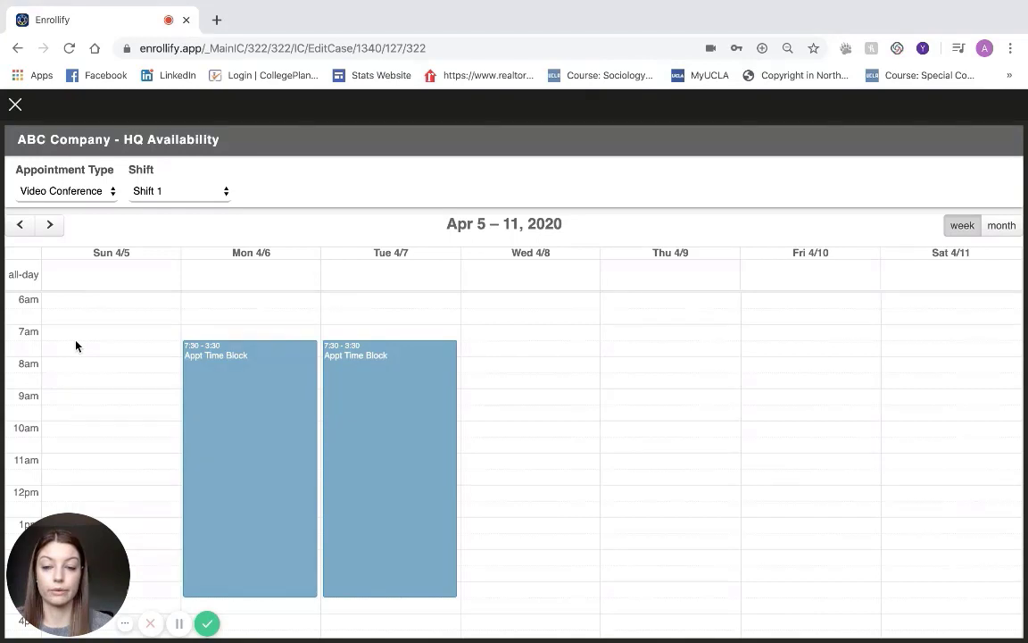
click(76, 346)
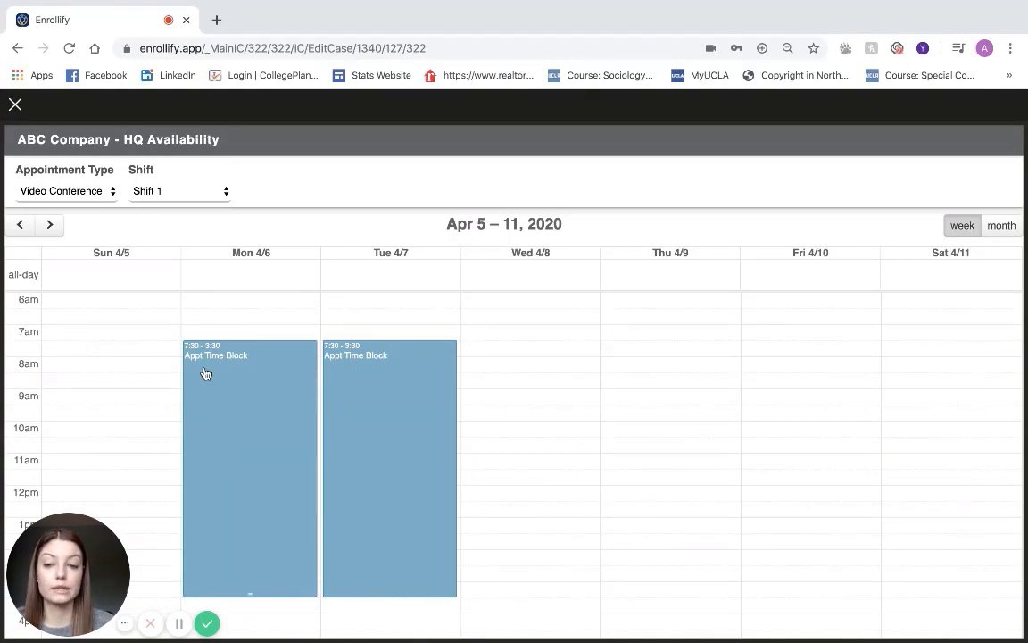
- Back on the enrollment details, review Enrollment Method and Case Type options, then view the case's brokers
click(14, 107)
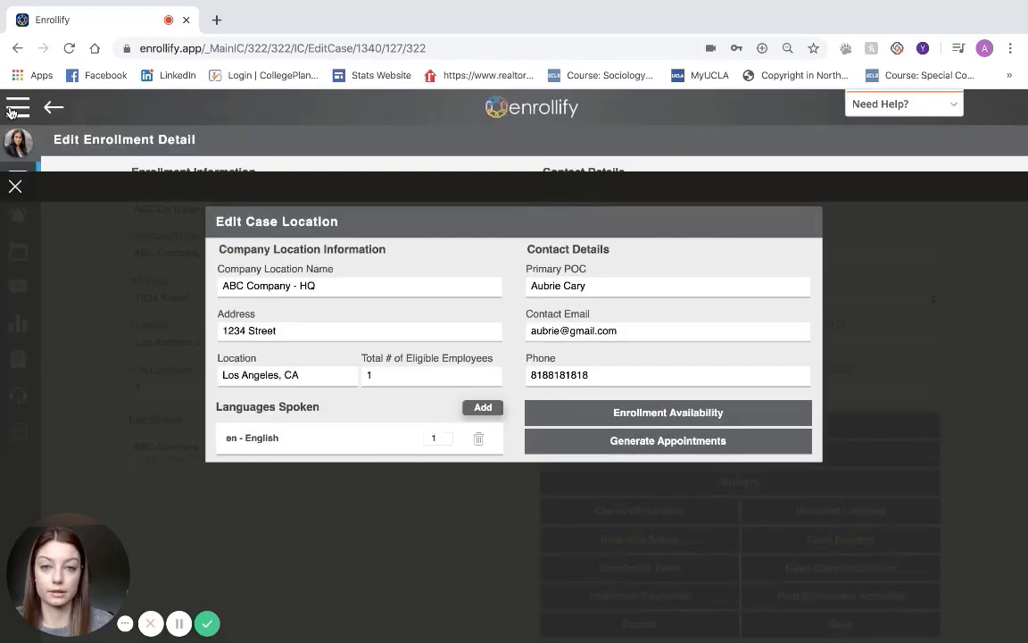
click(15, 186)
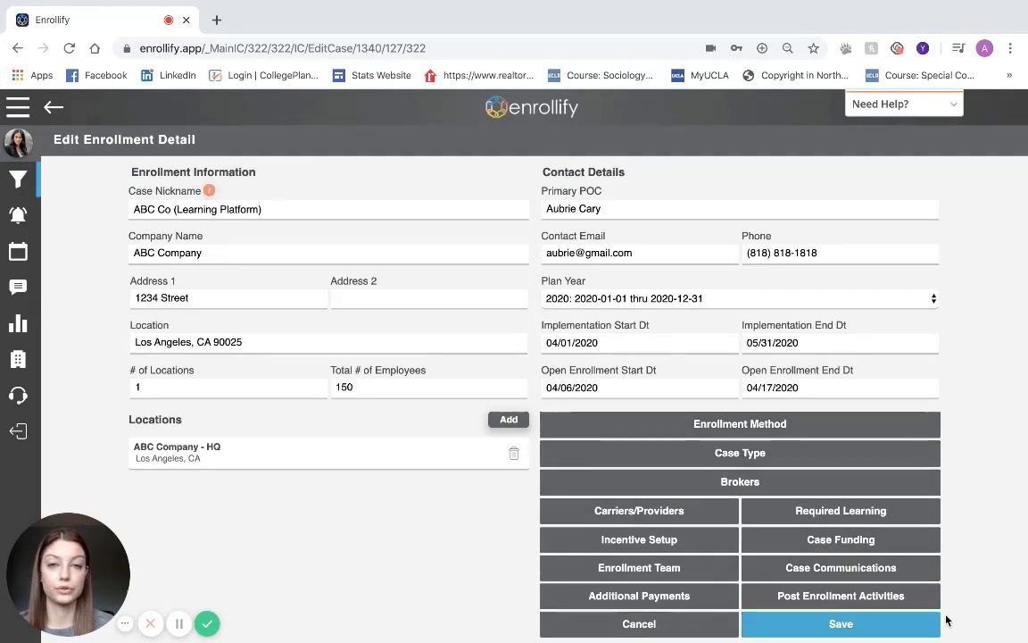
click(852, 429)
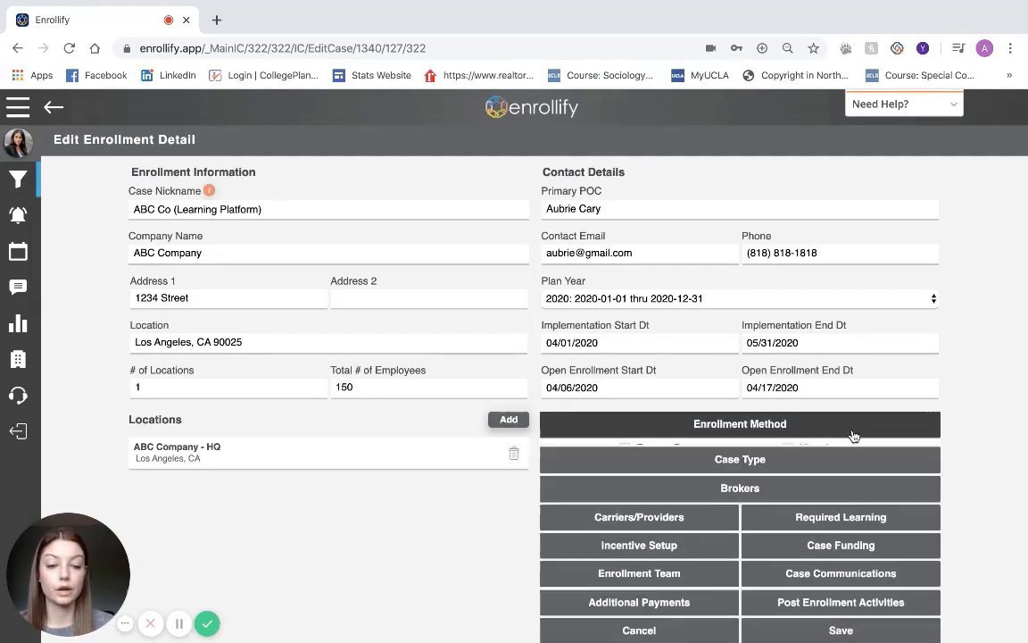
click(826, 488)
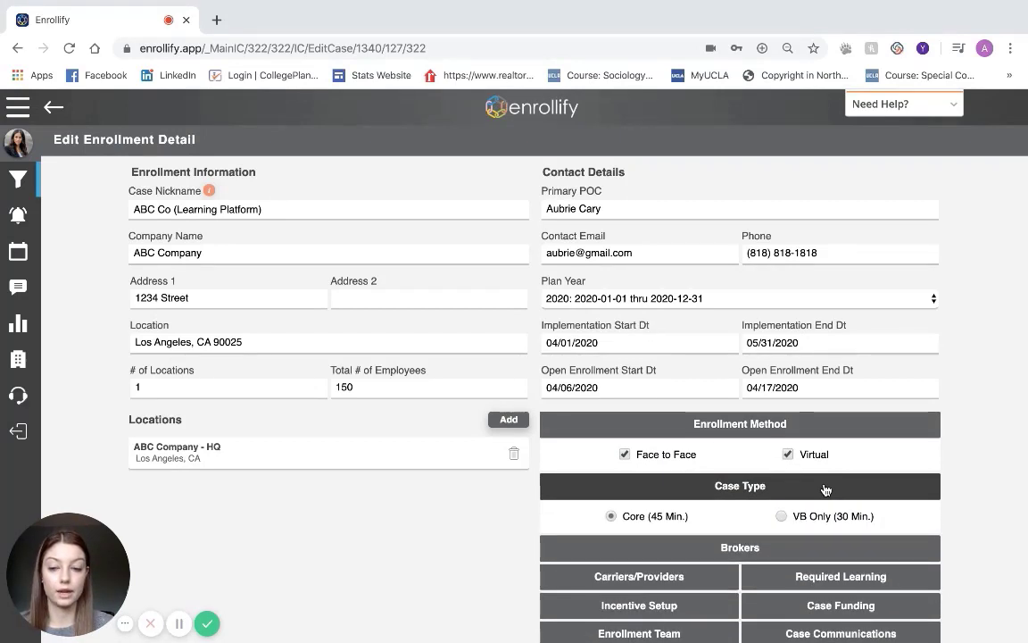
scroll(798, 513, down, 1)
click(753, 483)
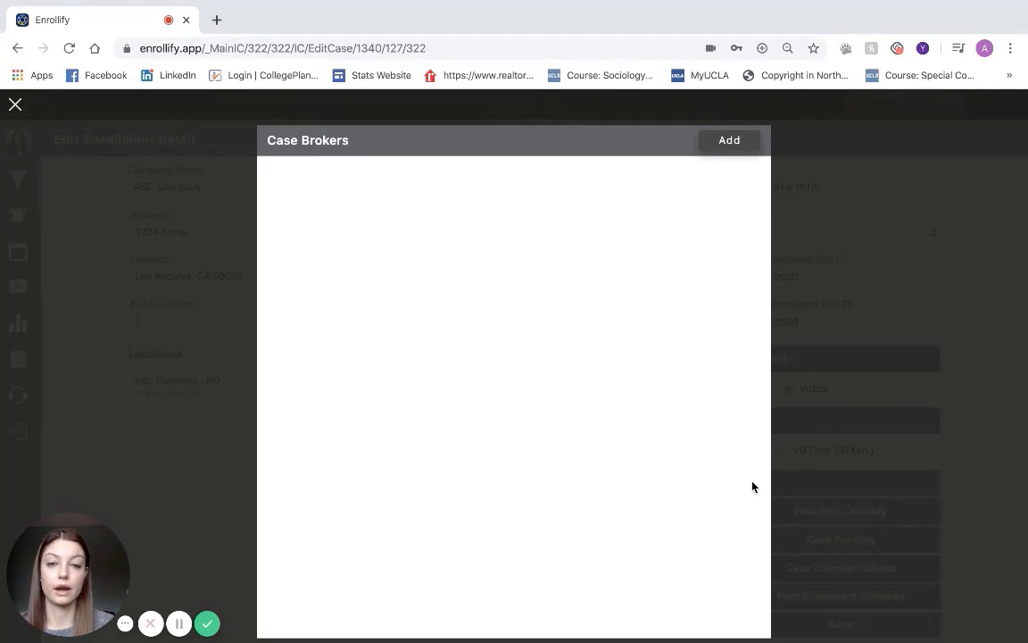
- Start a new broker profile under Alera Group and enter the broker's first and last name
click(730, 143)
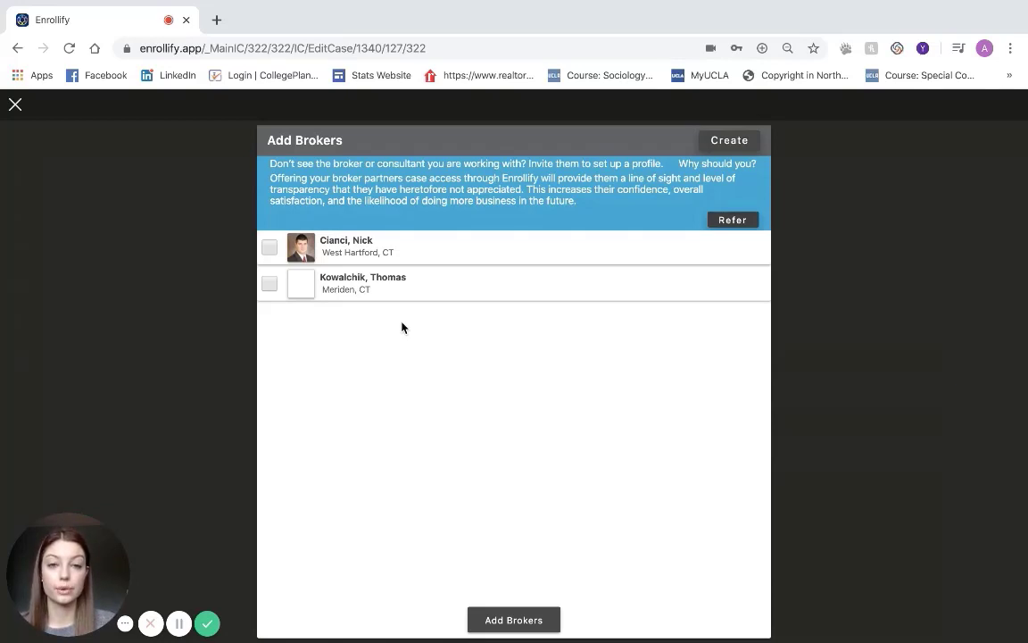
click(727, 141)
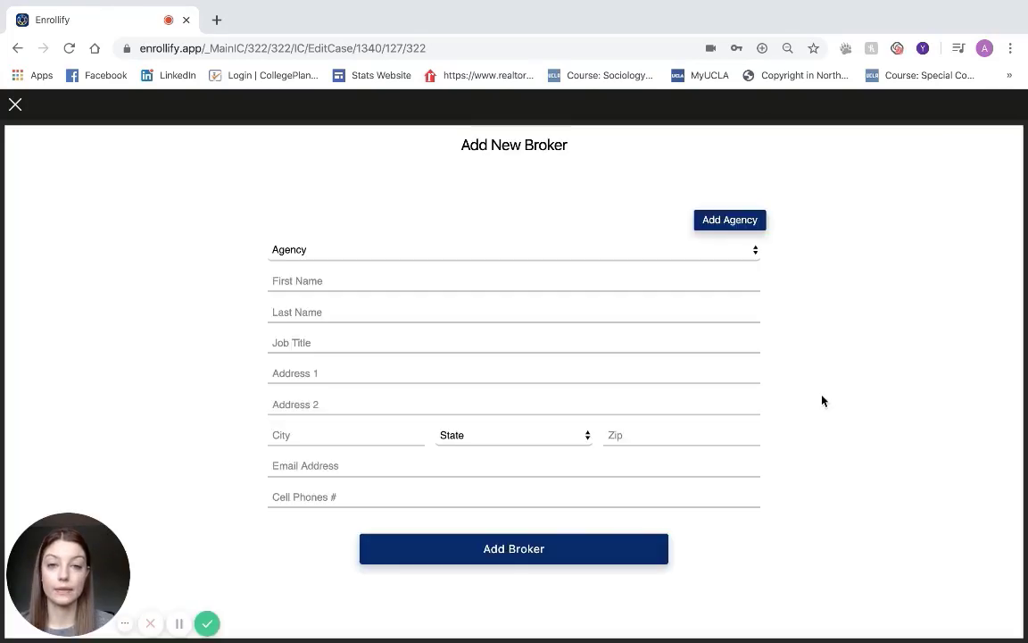
click(405, 256)
click(404, 271)
click(402, 284)
text(John Doe)
key(BackSpace)
key(BackSpace)
key(BackSpace)
key(BackSpace)
click(331, 312)
text(Doe)
click(331, 340)
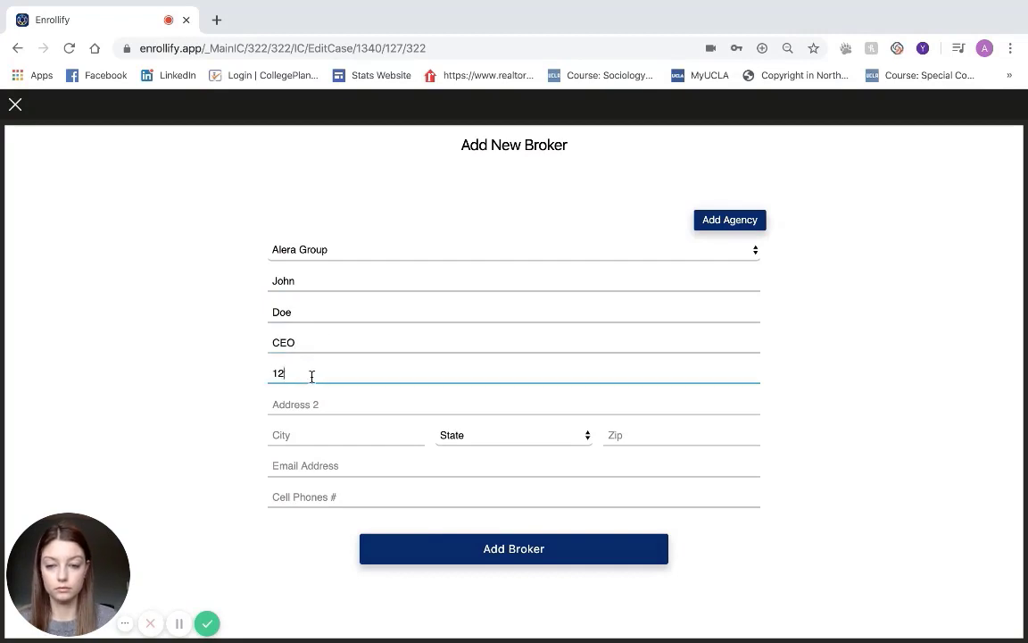
- Fill in the broker's street address in Los Angeles, California, zip, e-mail and cell phone, and save
text(33 Street)
click(305, 434)
text(Los Angeles)
key(Tab)
key(c)
click(638, 437)
text(90025)
click(426, 466)
text(j)
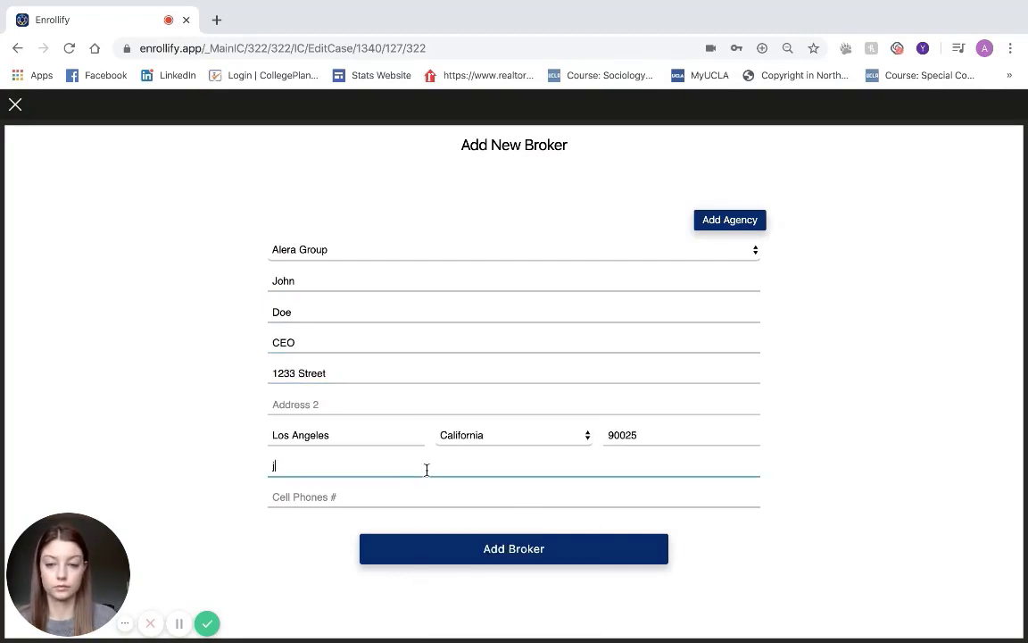
text(ohndoe@gmail.com)
key(Tab)
text((123) 123-1231)
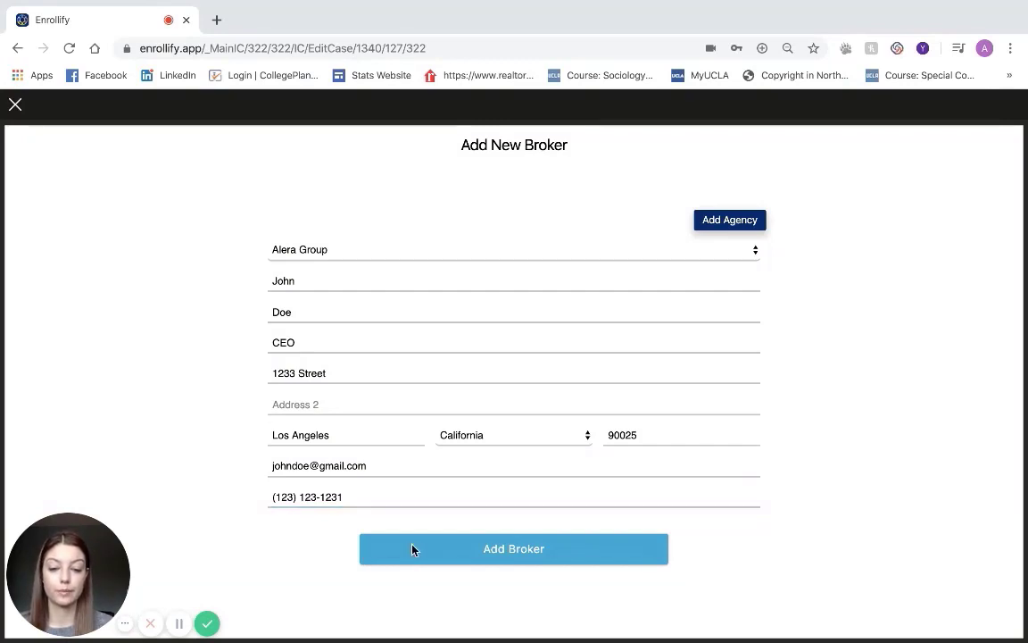
click(411, 548)
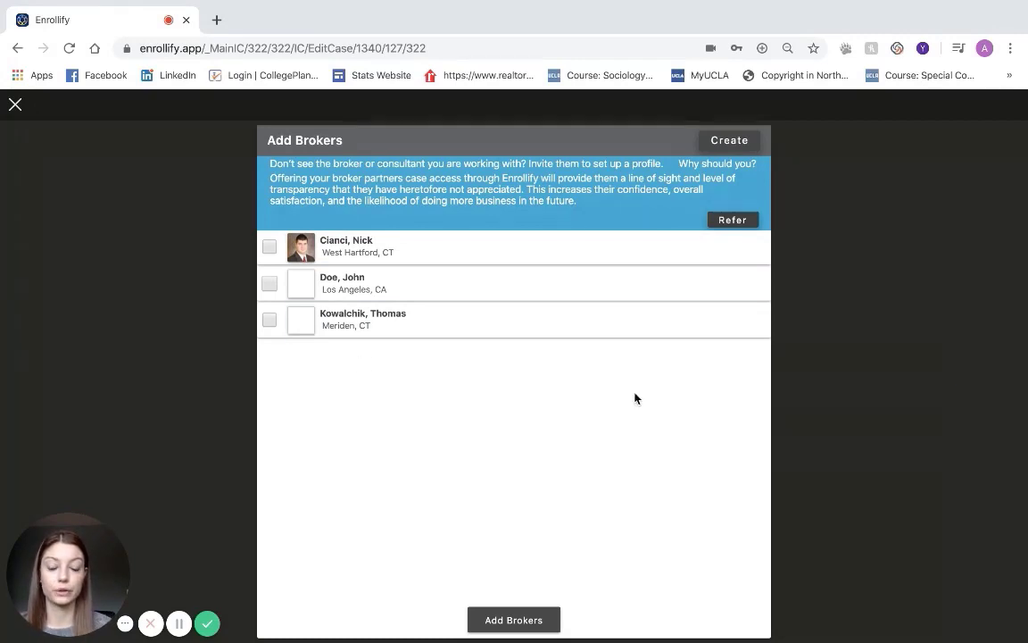
- Dismiss the referral request, attach the new broker to the case, and go to Carriers/Providers
click(735, 221)
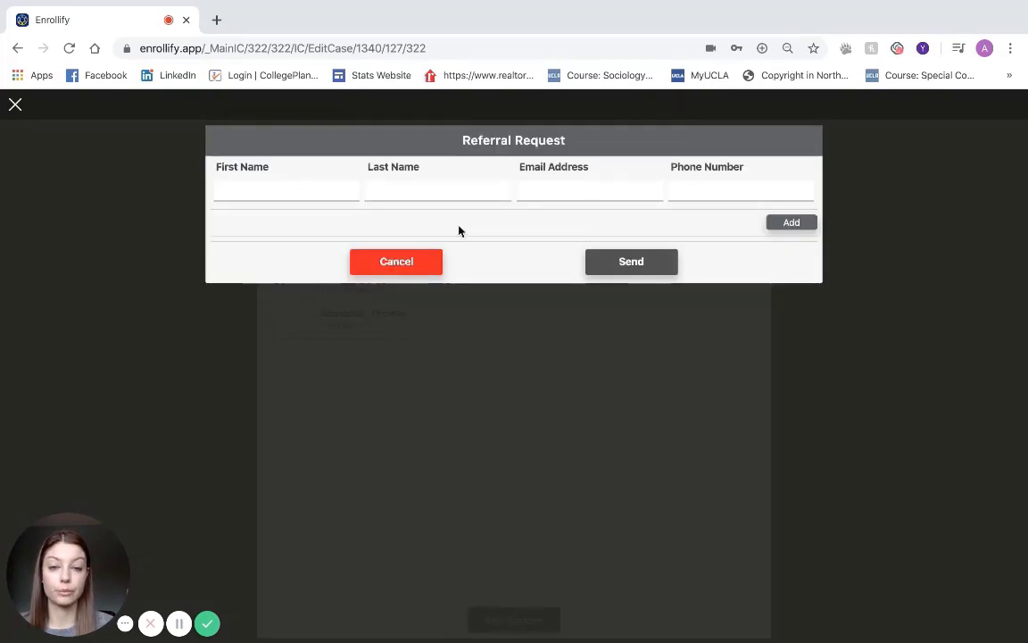
click(408, 267)
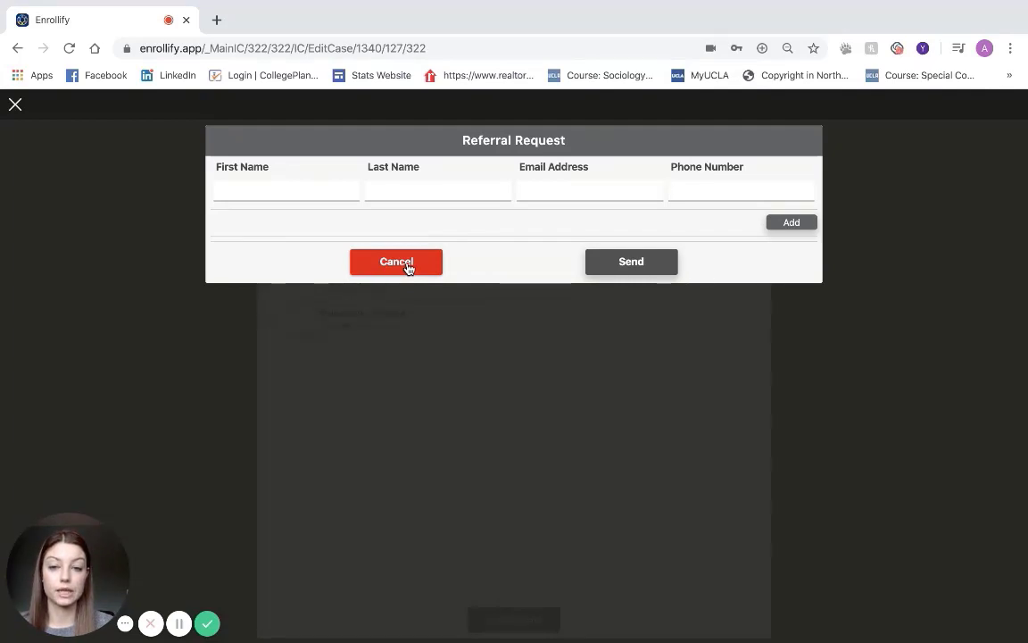
click(408, 267)
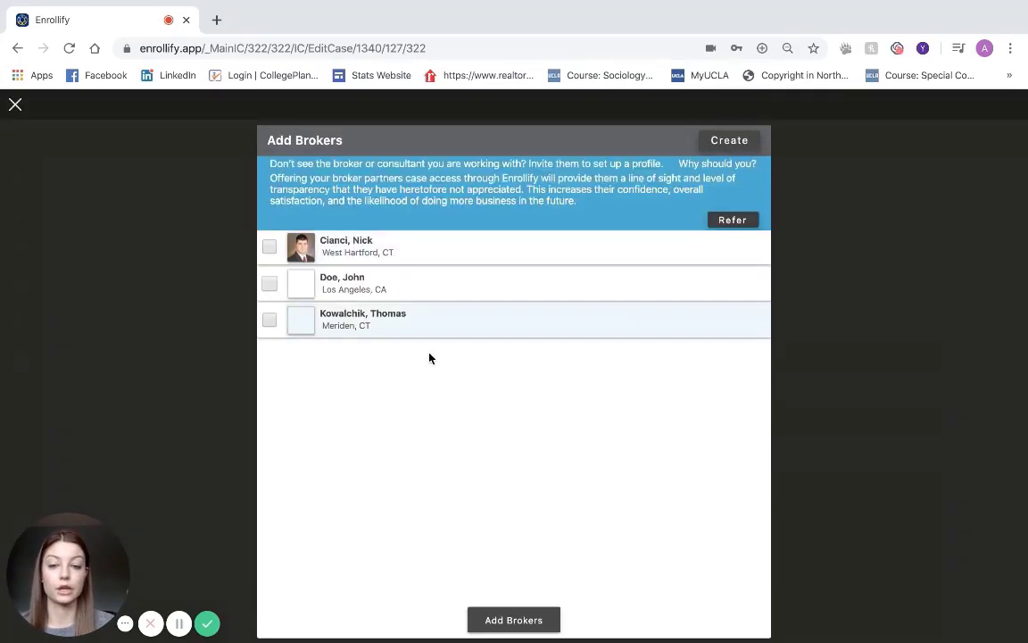
click(270, 284)
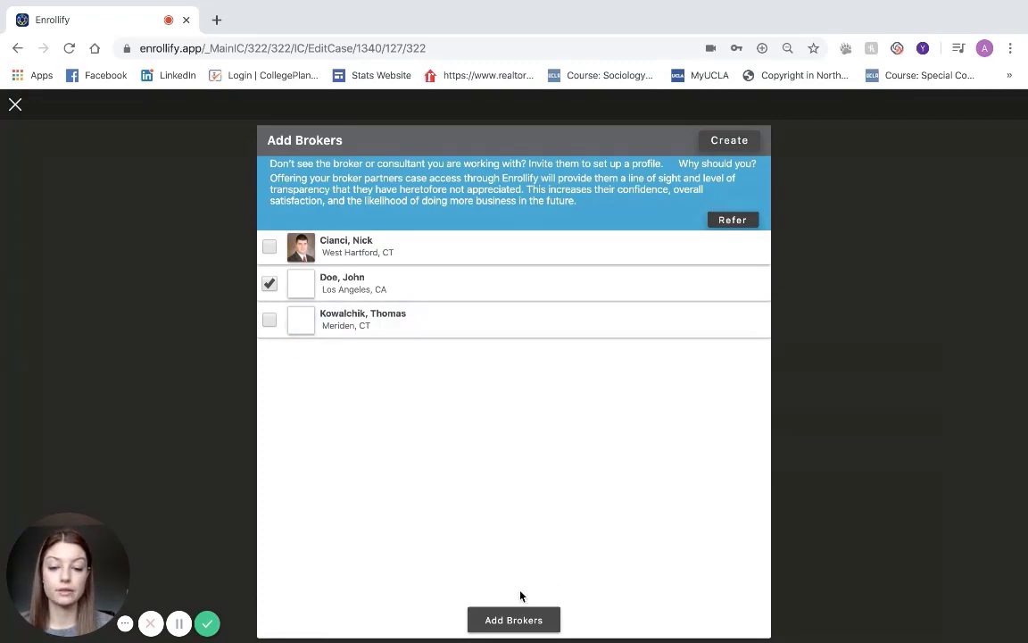
click(514, 619)
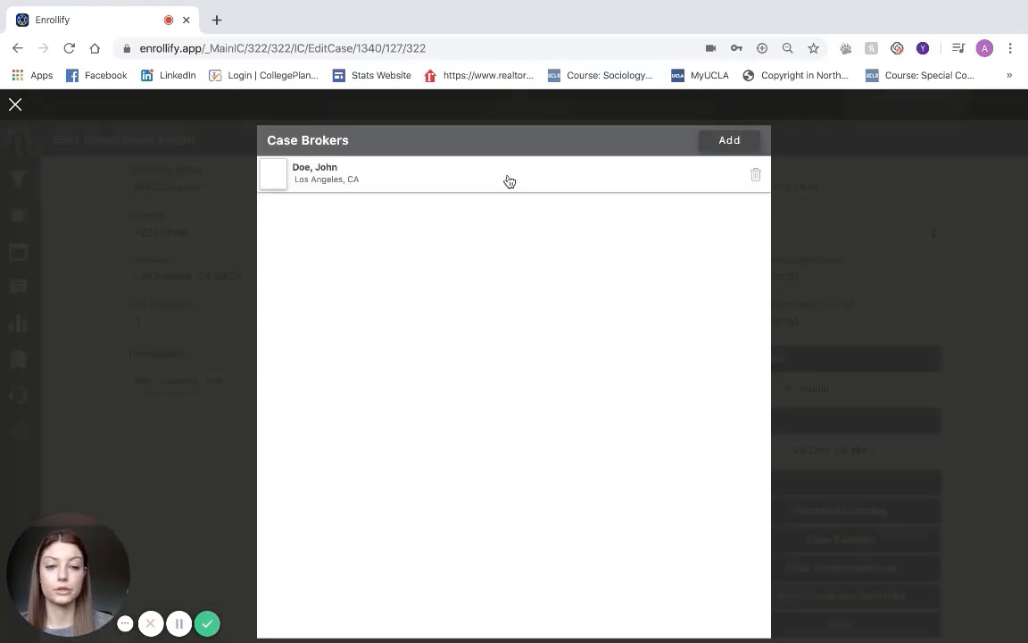
click(16, 105)
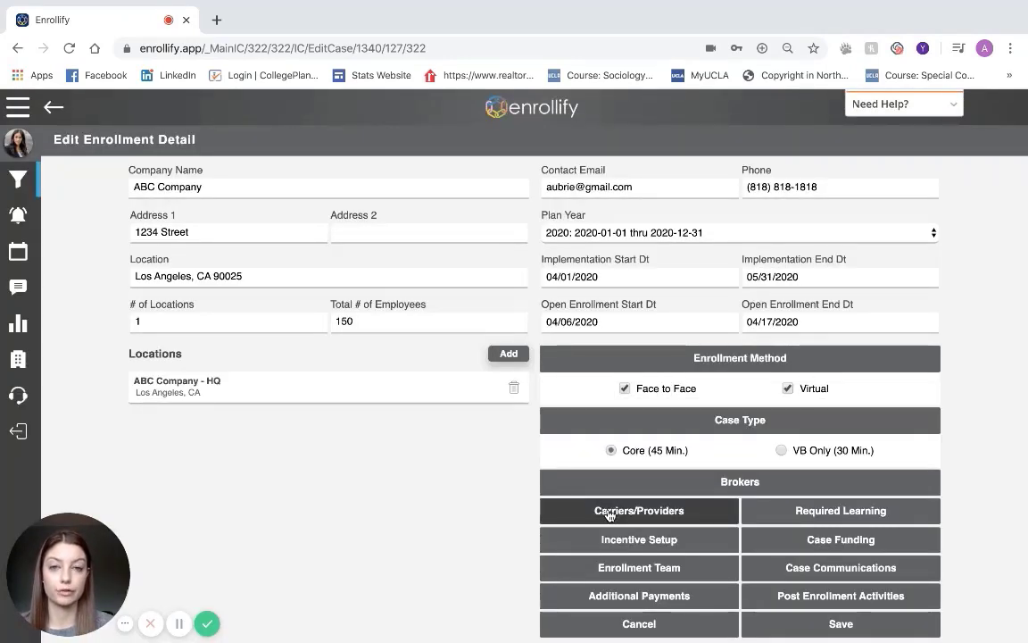
click(610, 512)
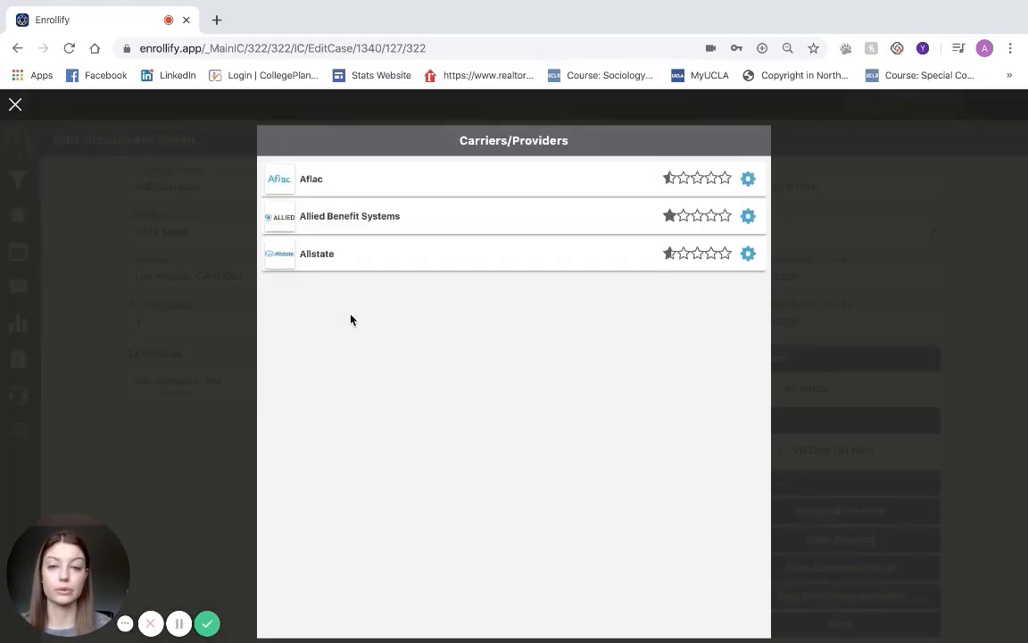
- Assign the new broker to Aflac's split with a 20% Net Revenue fee
click(747, 181)
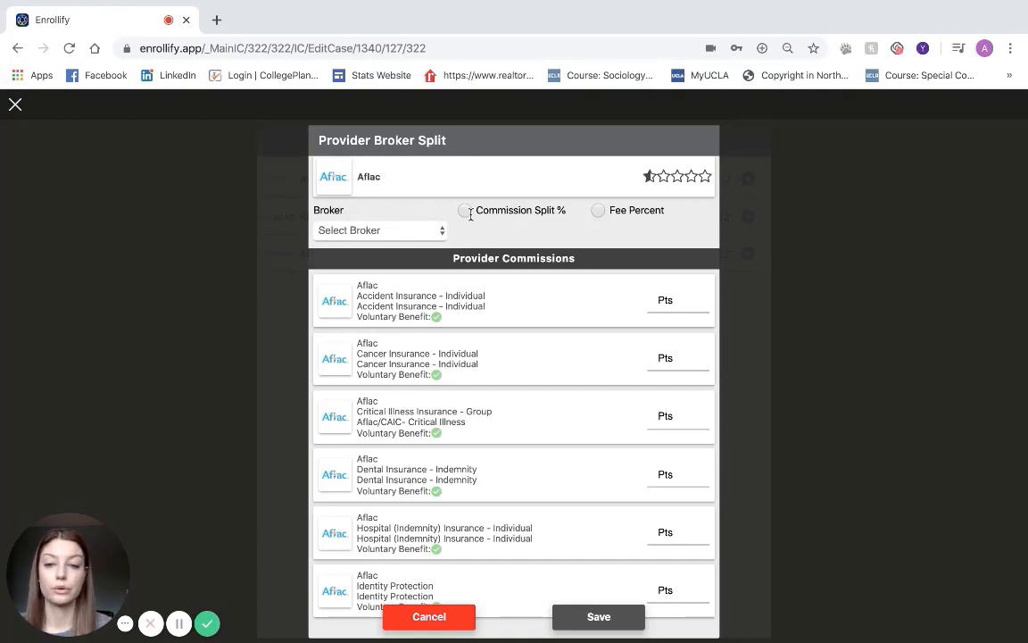
click(441, 231)
click(415, 245)
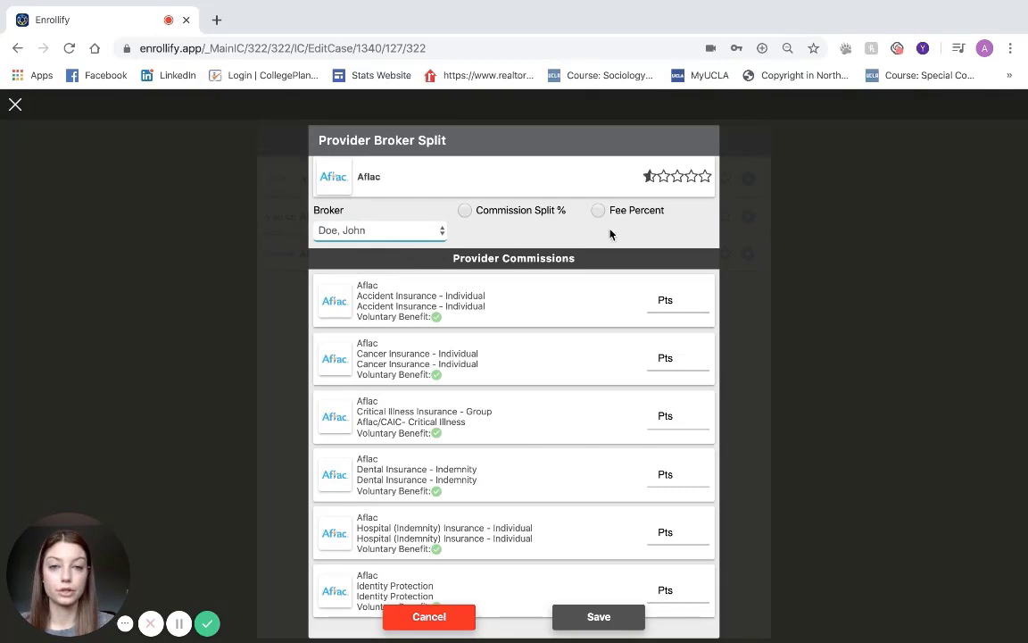
click(465, 210)
click(496, 234)
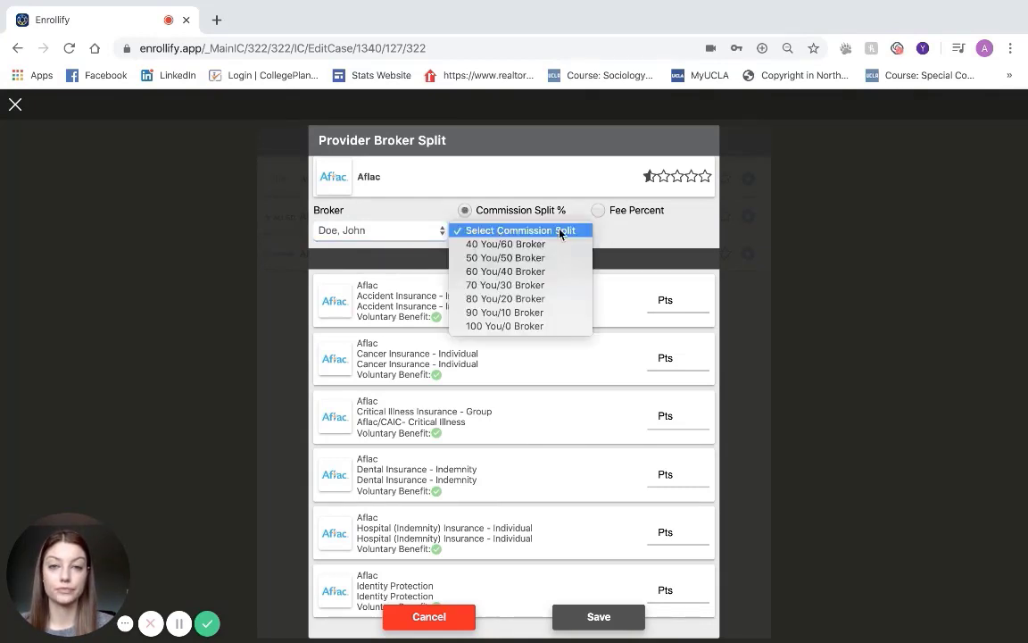
click(506, 271)
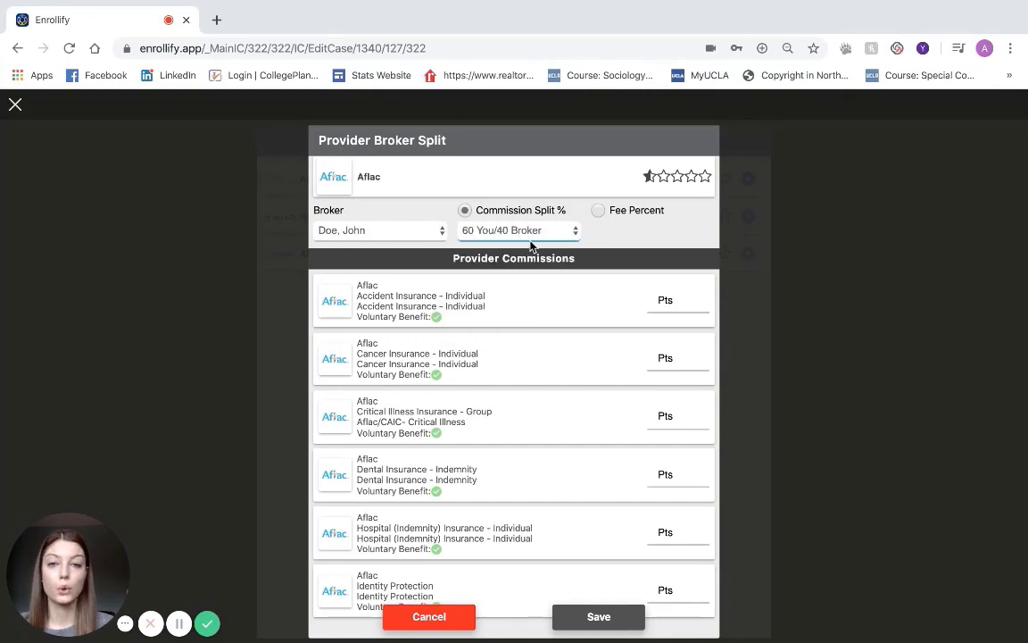
click(598, 210)
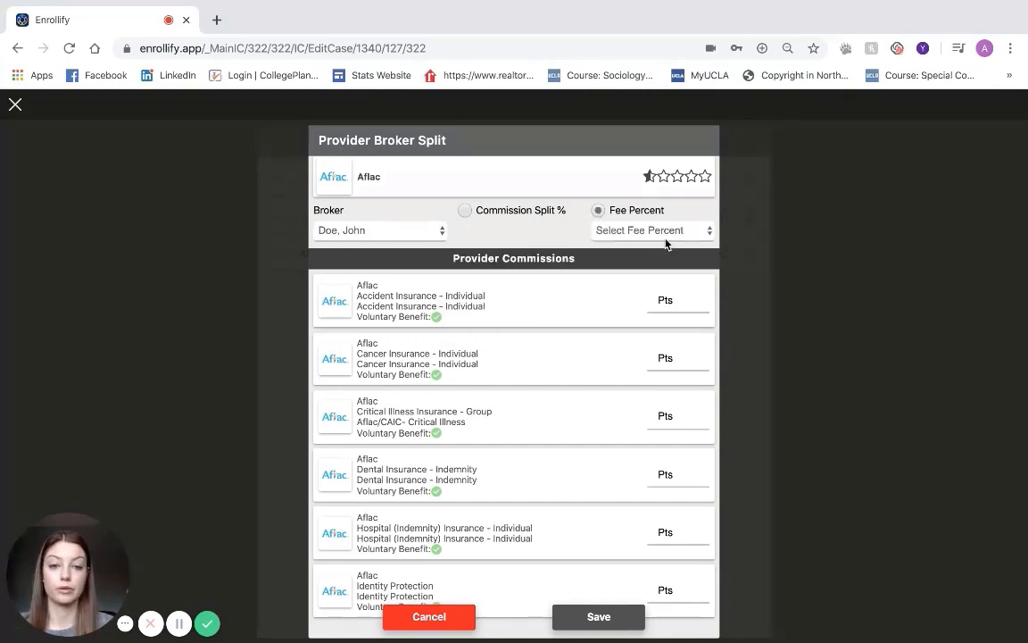
click(601, 230)
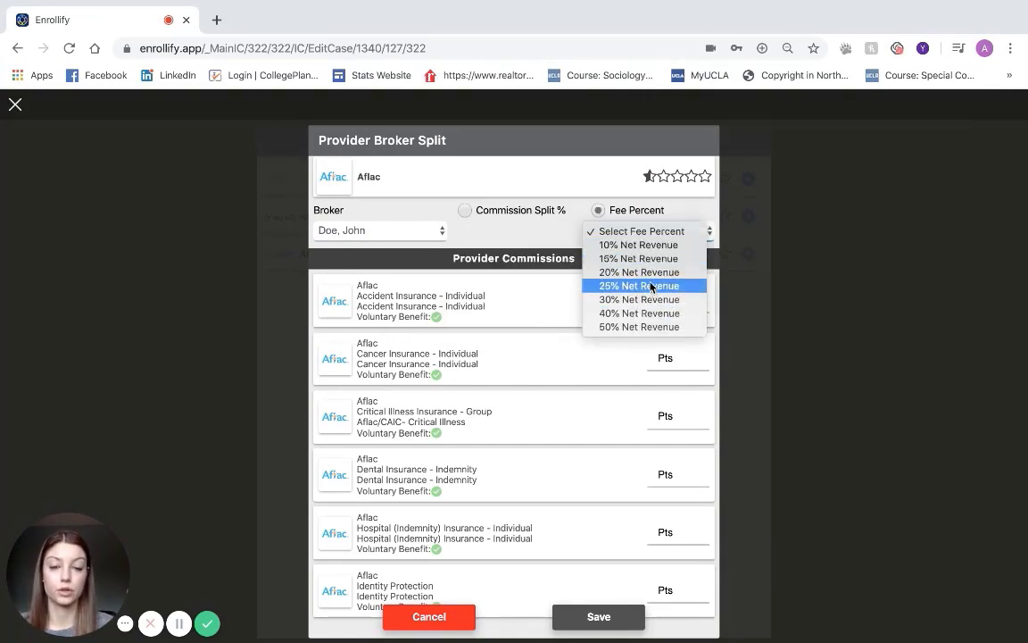
click(664, 271)
- Enter Aflac product points 13, 14, 35, 5, 10 and 15, then save the split
click(682, 299)
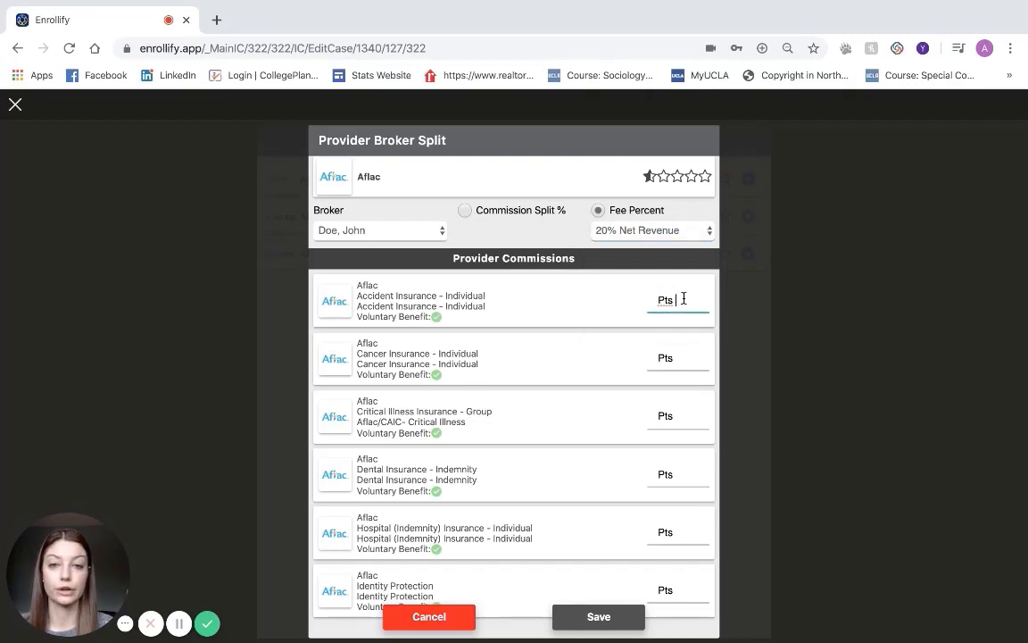
text(13)
click(688, 357)
text(14)
click(691, 415)
text(35)
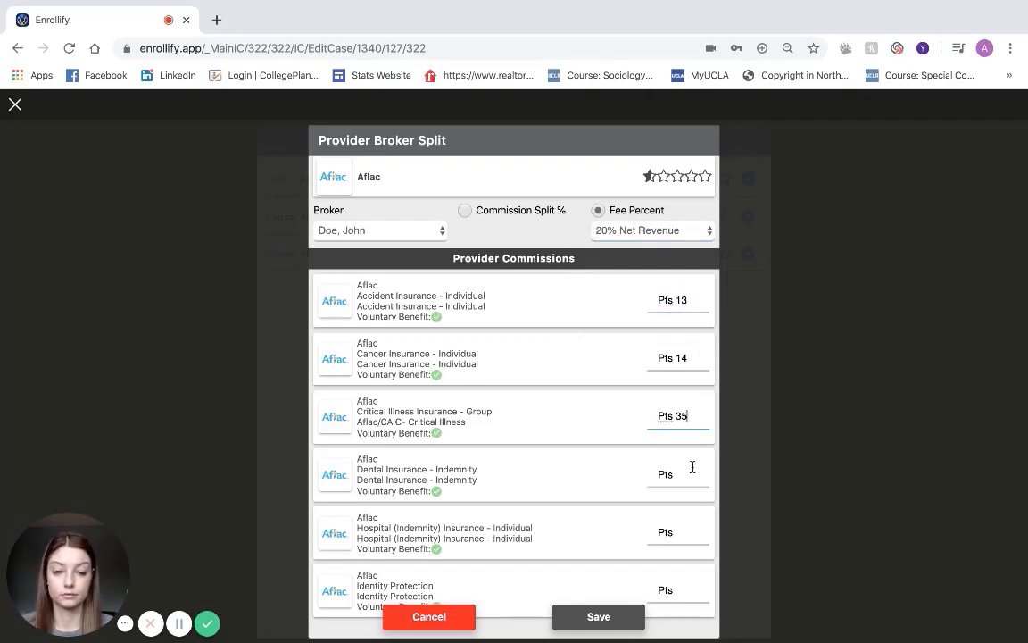
click(692, 472)
text(3)
key(BackSpace)
text(5)
click(699, 533)
text(10)
click(688, 592)
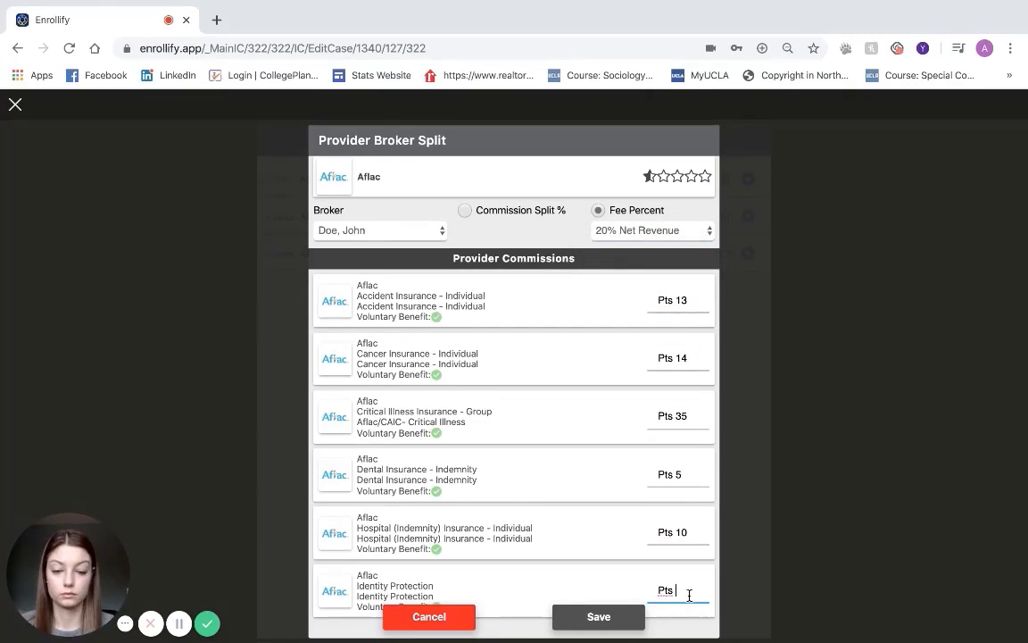
text(15)
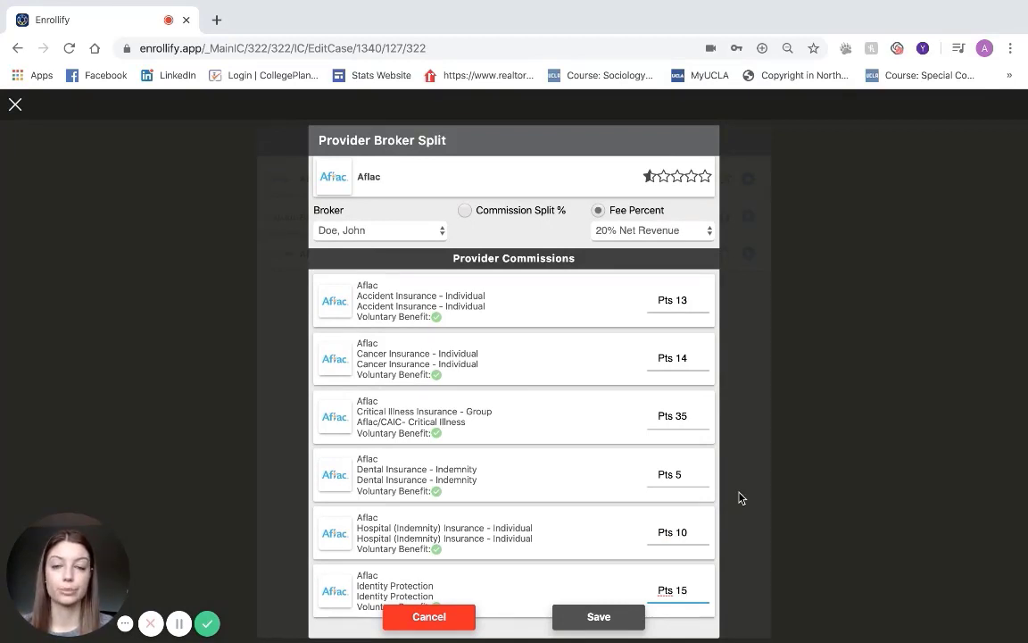
click(594, 617)
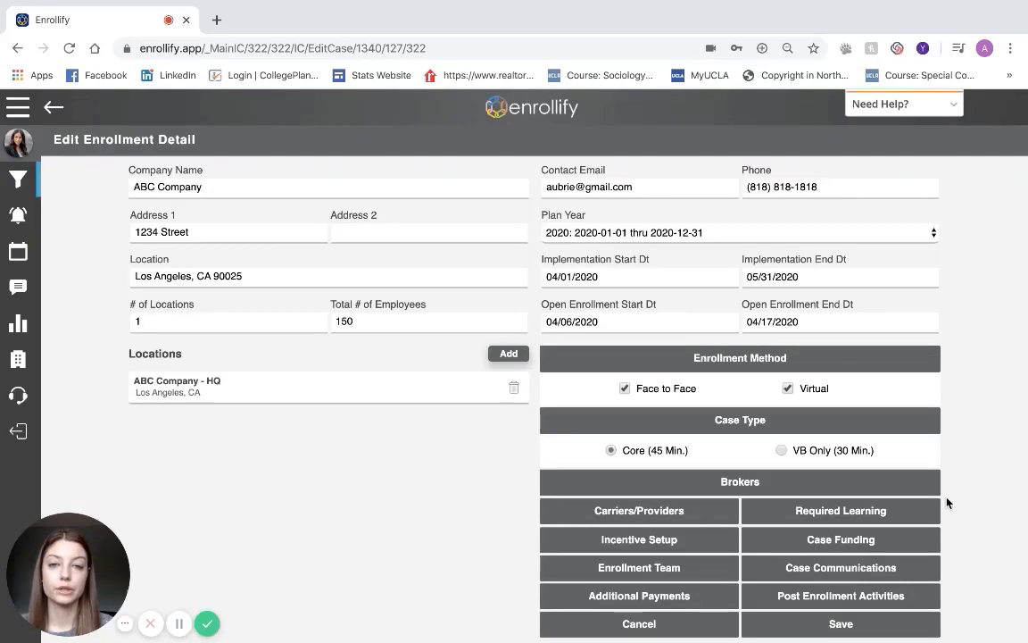
- From Required Learning, browse courses to add and preview Enhanced Benefits: Foundations
click(870, 517)
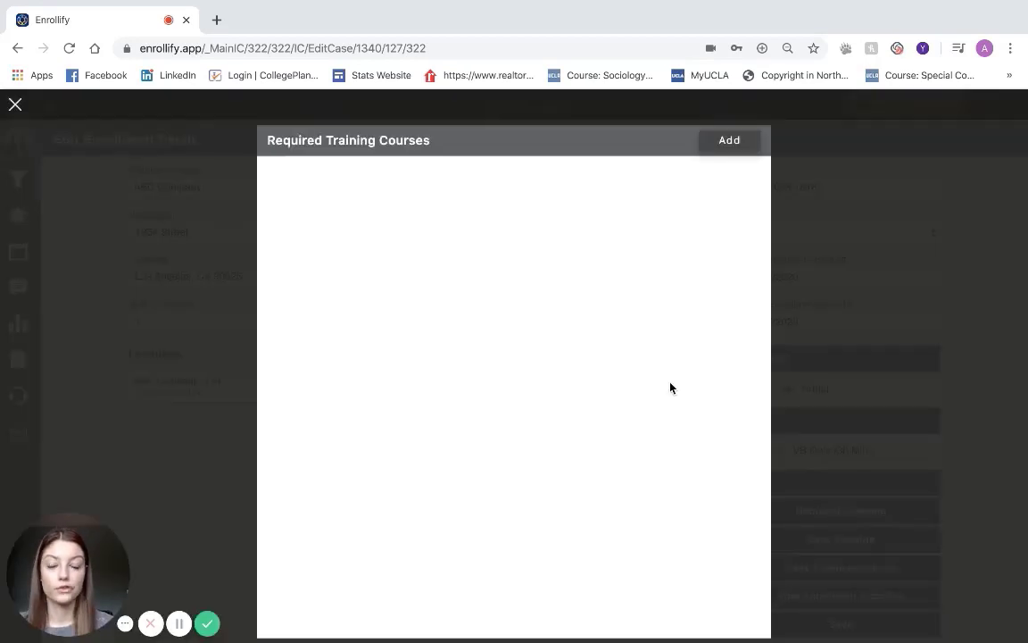
click(741, 148)
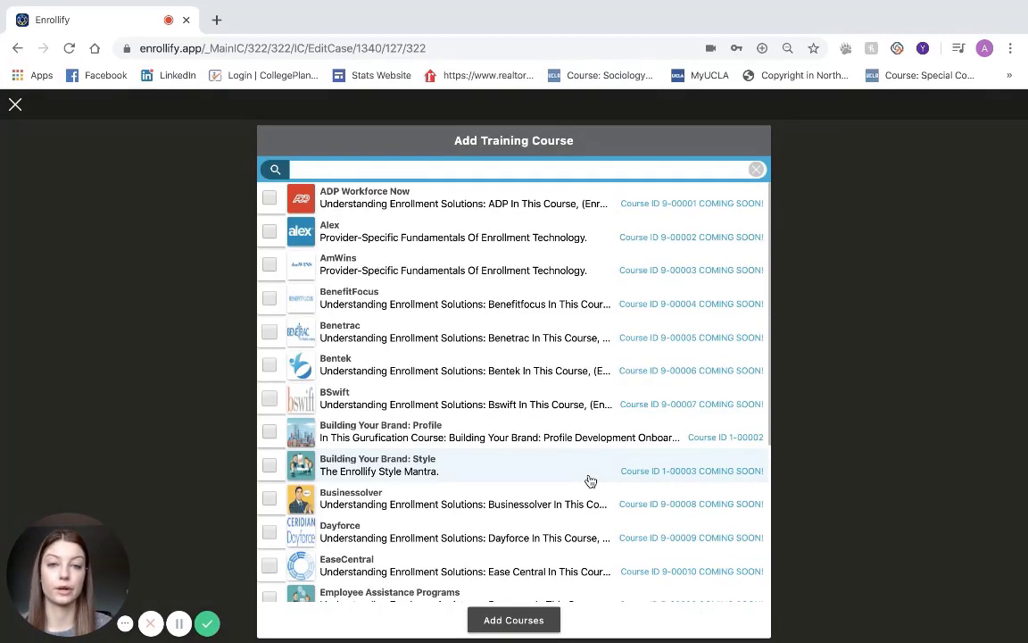
scroll(589, 481, down, 4)
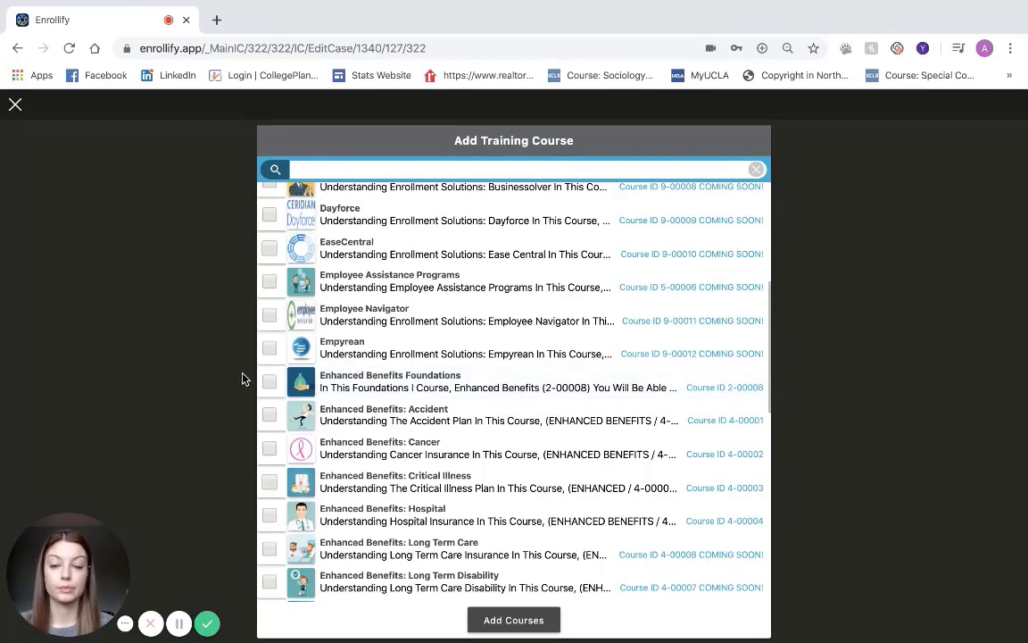
click(269, 383)
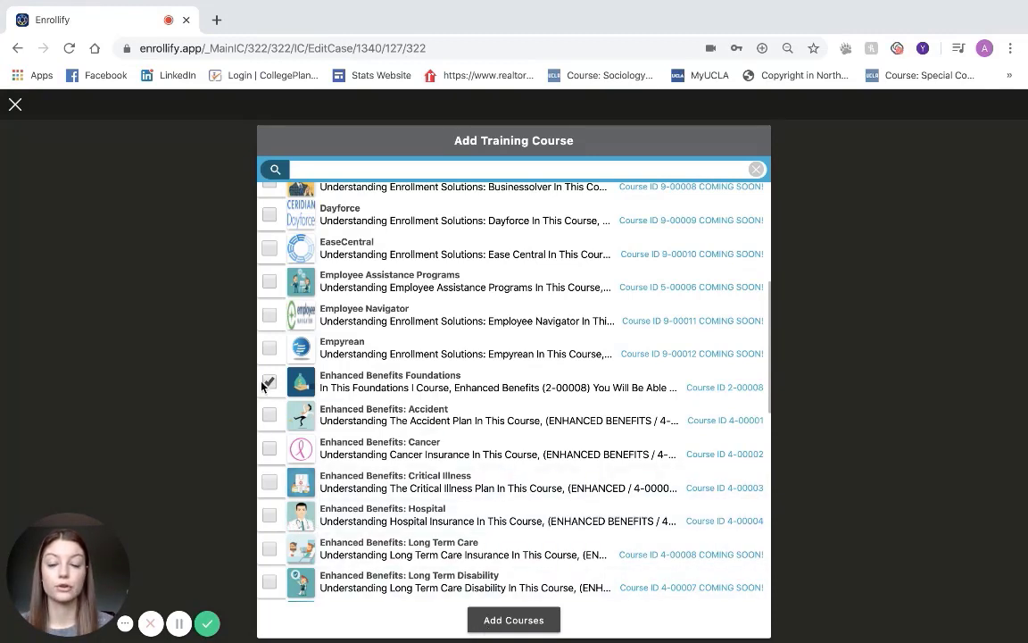
click(270, 384)
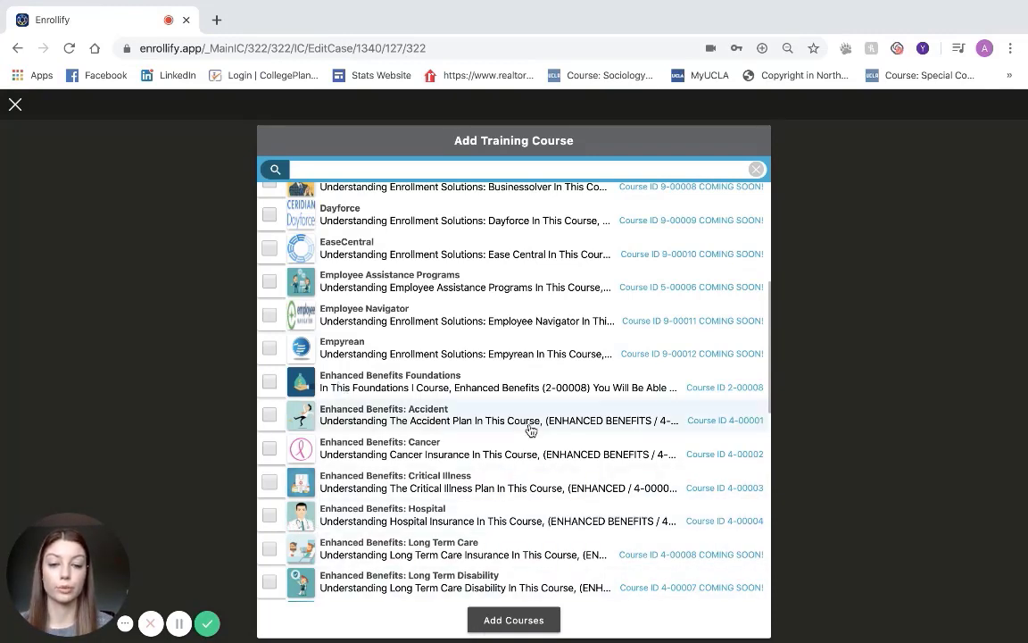
click(716, 389)
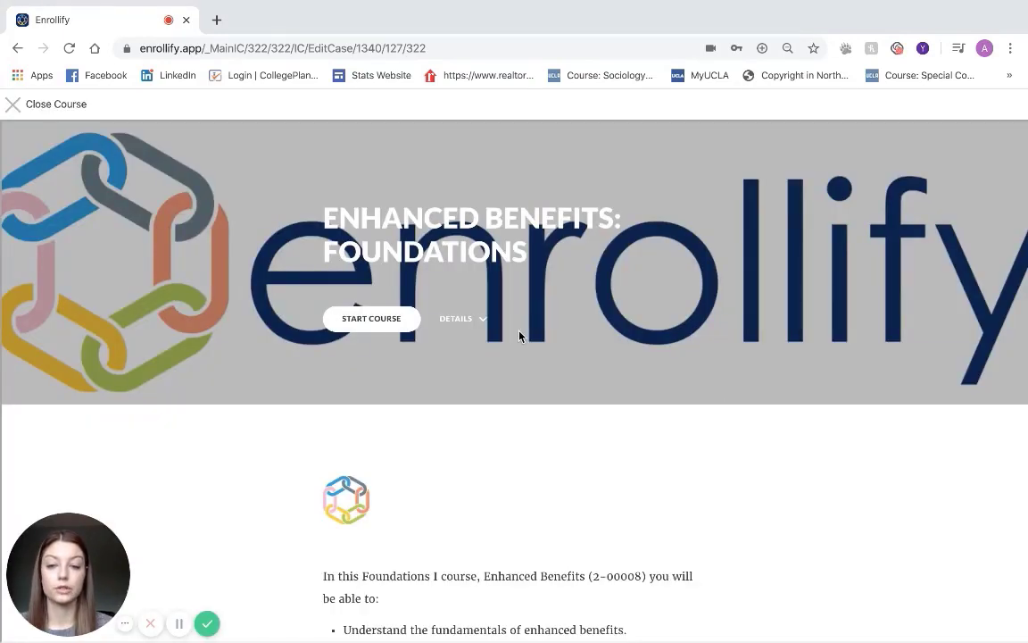
- Preview the course's first lesson, then close the course preview
click(372, 319)
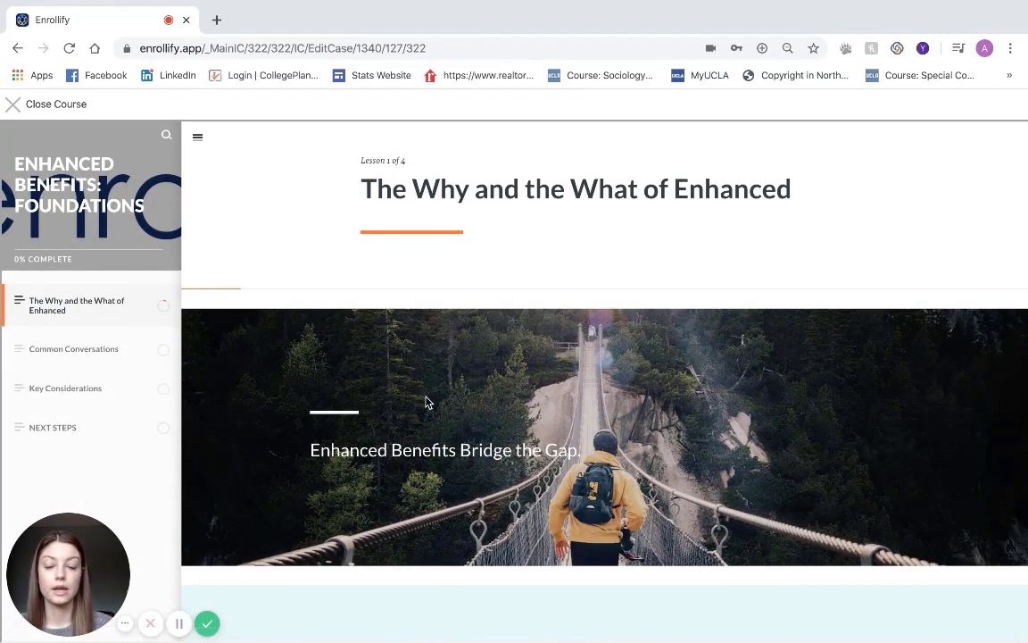
scroll(426, 402, down, 3)
scroll(426, 401, down, 2)
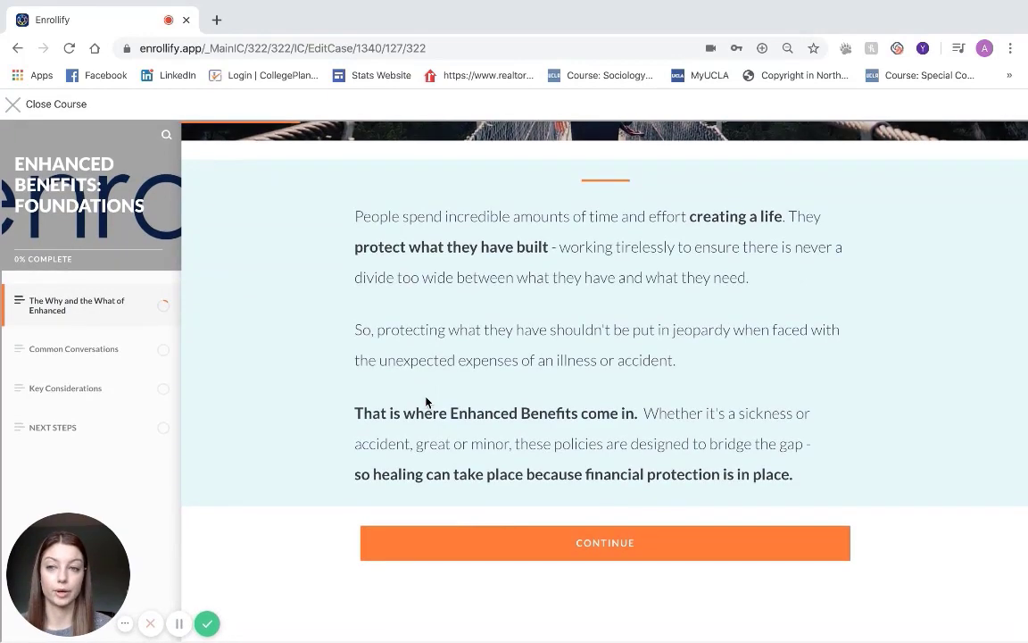
click(423, 547)
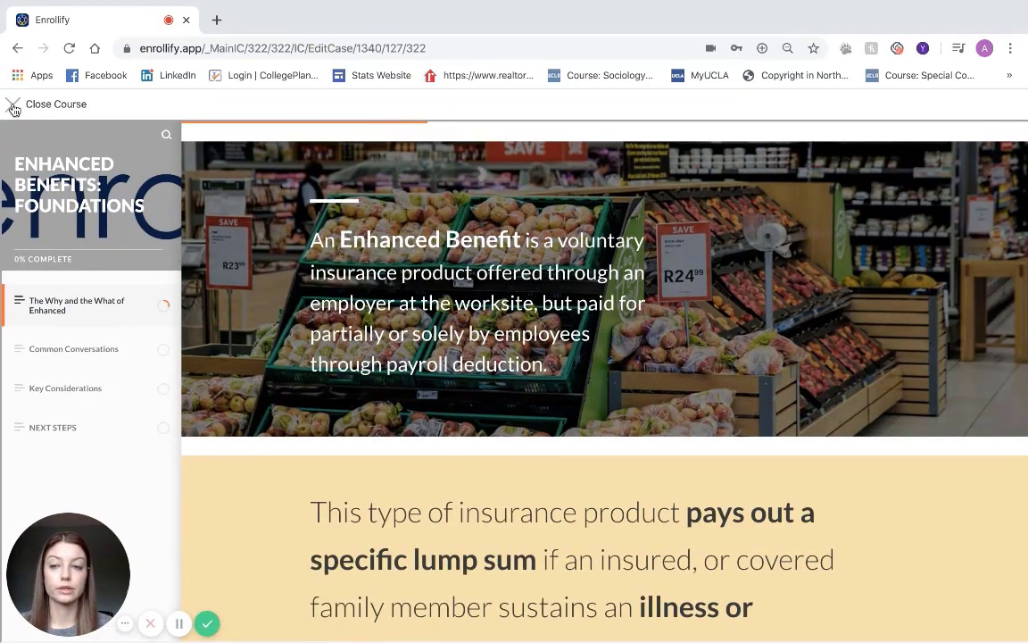
click(12, 106)
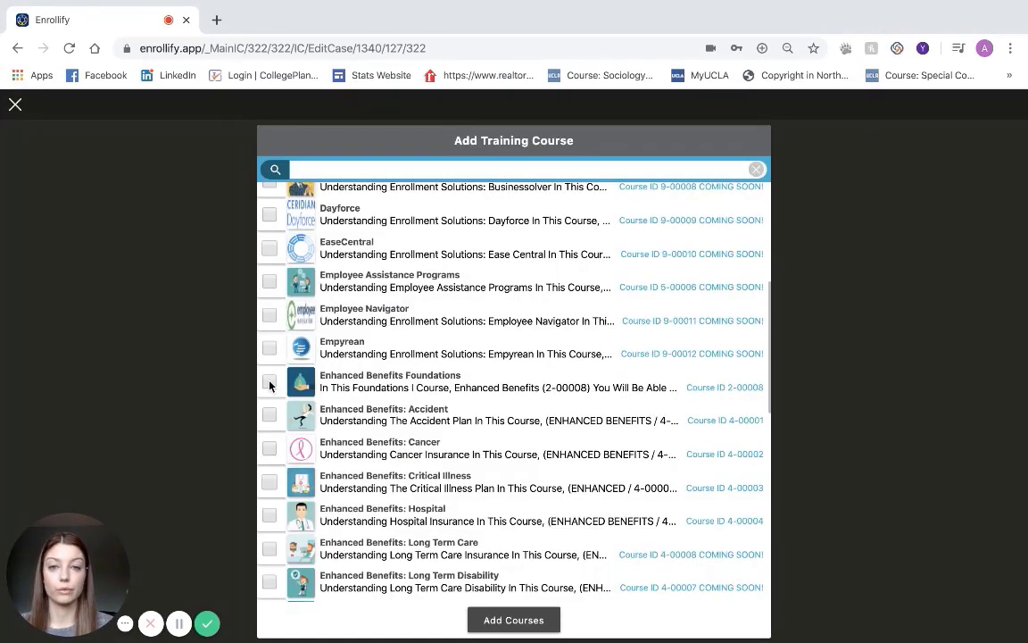
- Add Enhanced Benefits Foundations, Accident and Cancer as required training courses
click(270, 381)
click(269, 414)
click(269, 448)
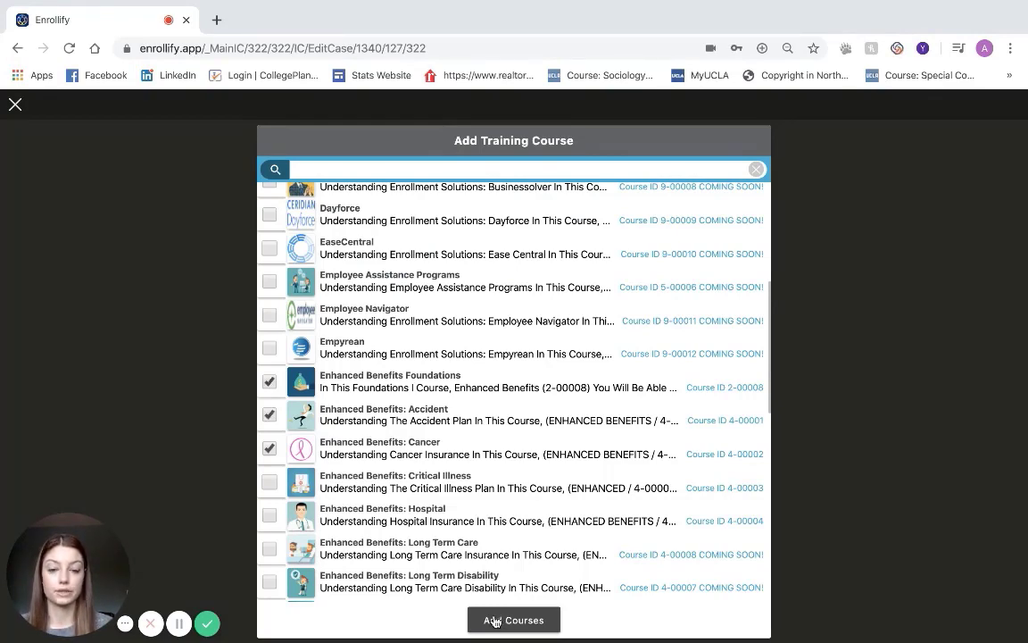
click(514, 620)
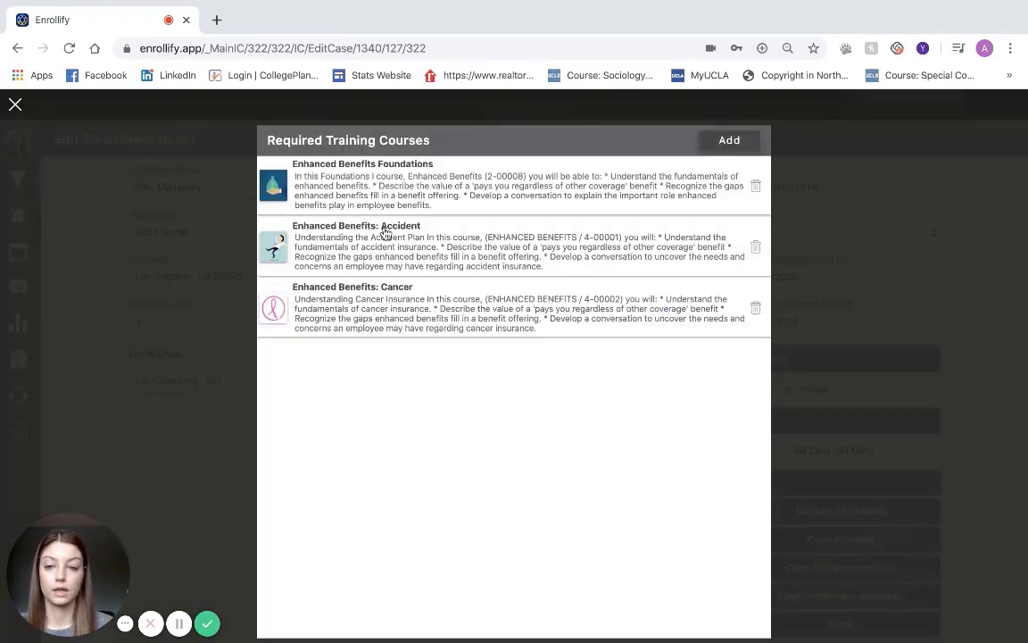
click(15, 106)
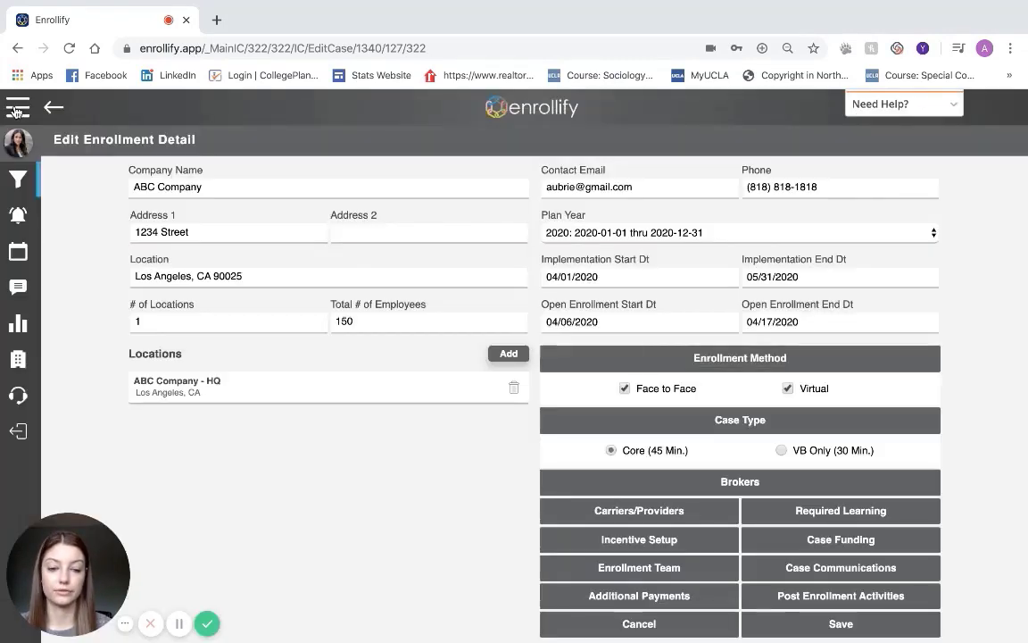
- In Case Incentive Setup, set Per Employee Seen to $25
click(617, 544)
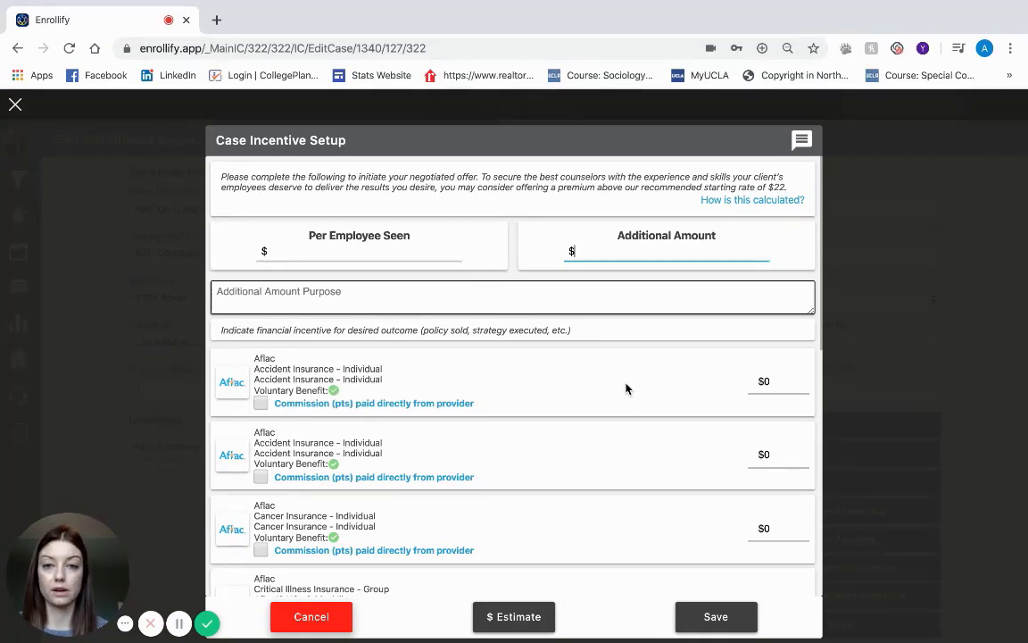
click(393, 252)
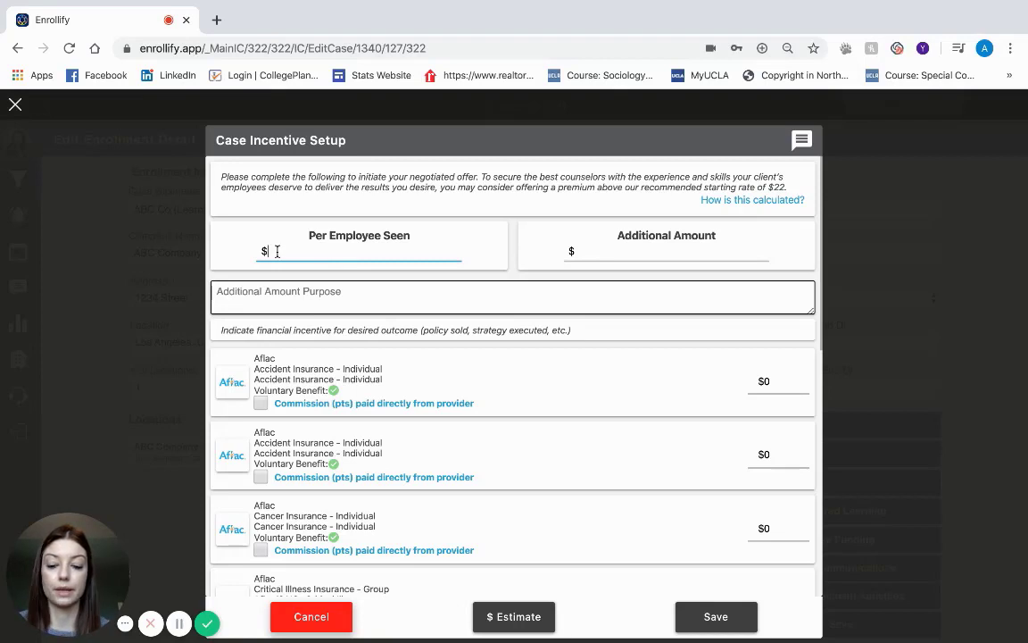
text(25)
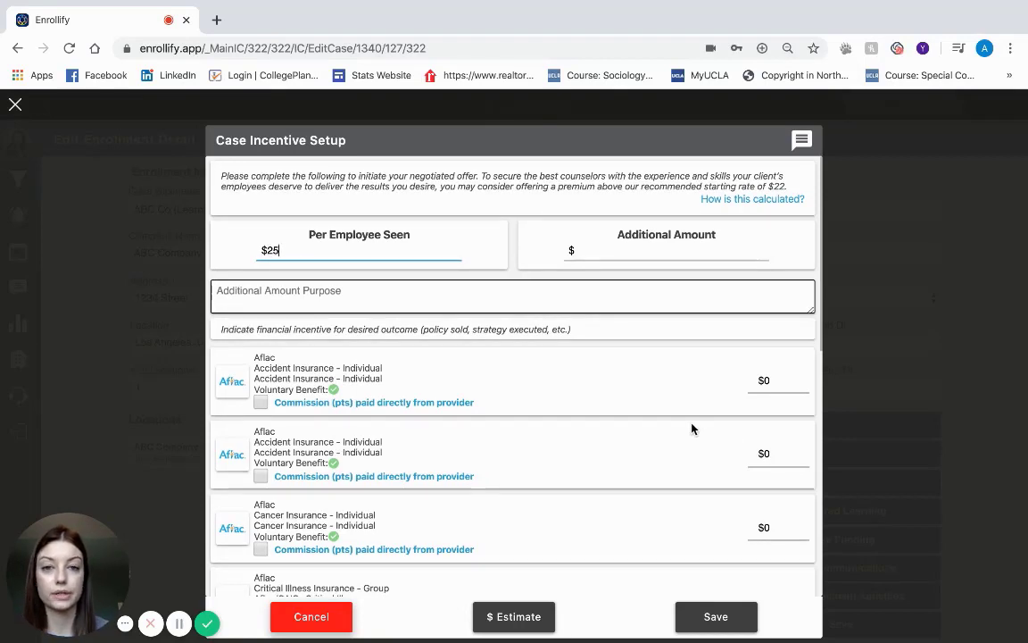
scroll(693, 429, down, 1)
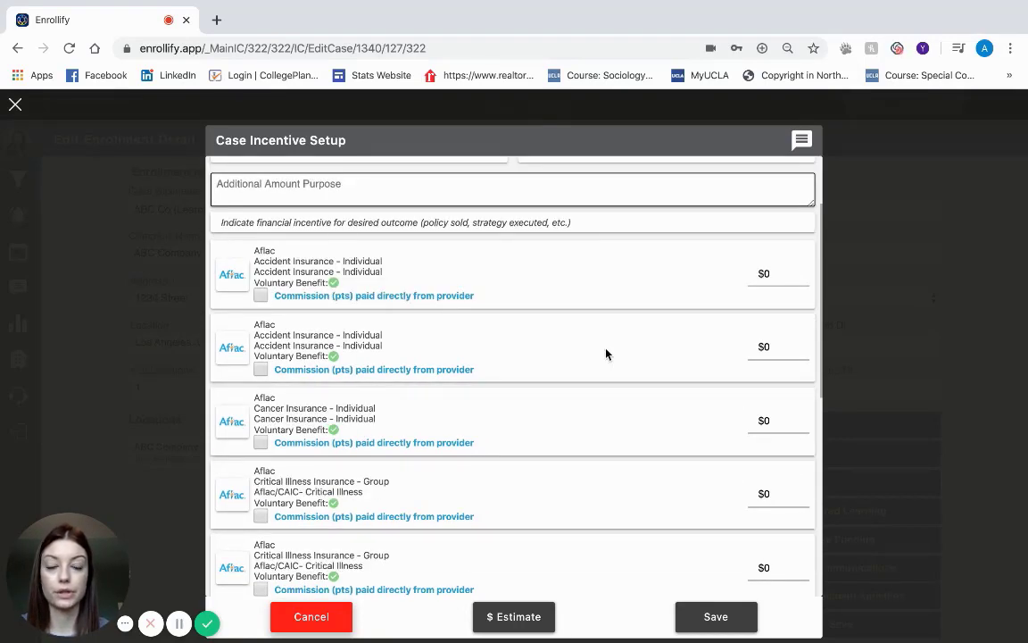
scroll(687, 341, up, 1)
key(Tab)
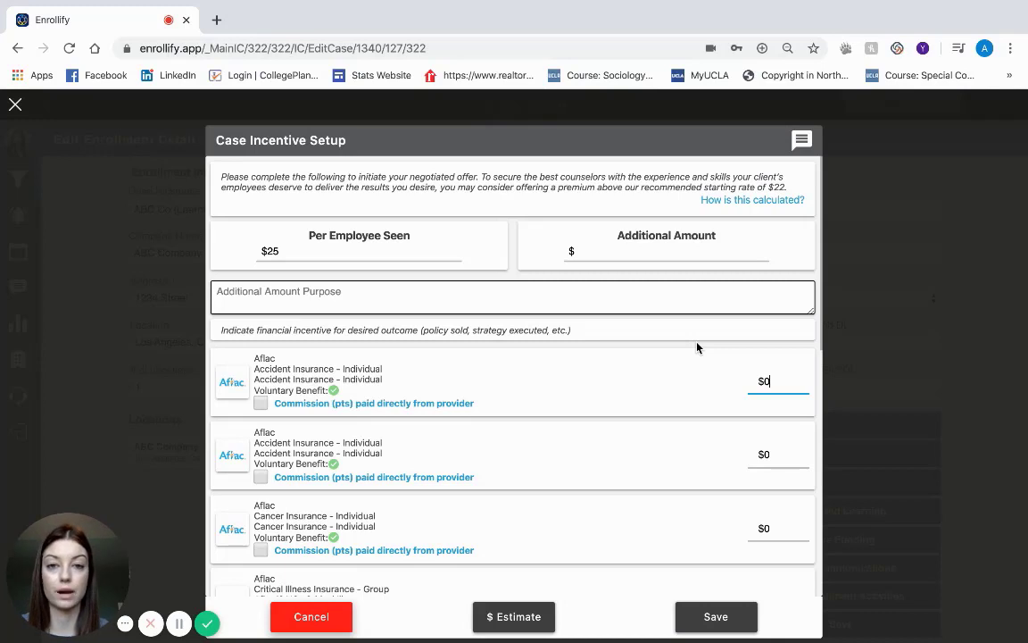
- Mark the first accident product provider-paid at 15, and describe the additional amount as 'Additional Amount for travel'
click(351, 473)
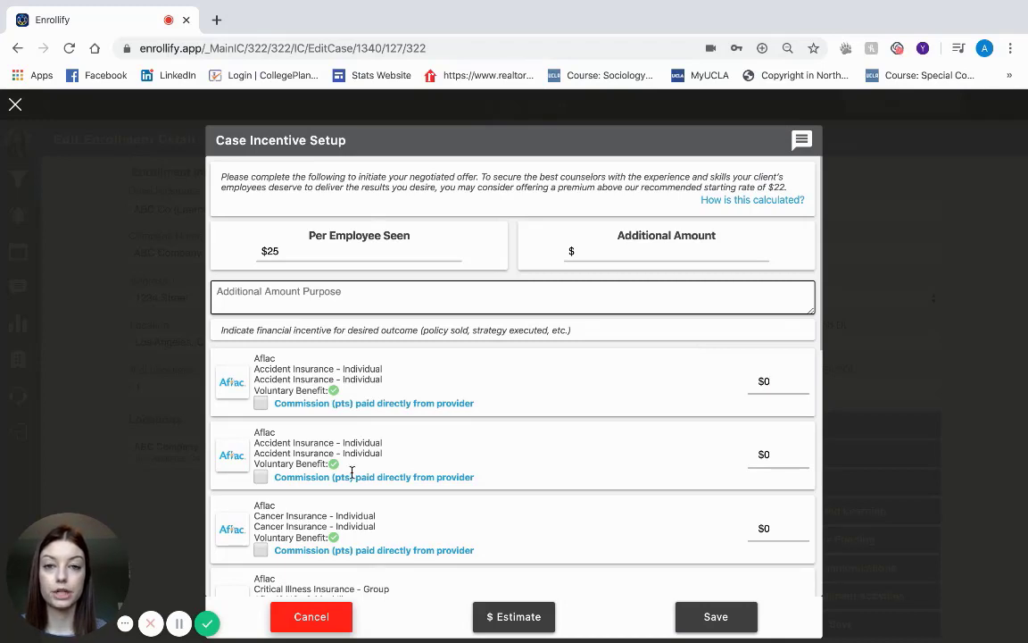
click(260, 403)
click(802, 385)
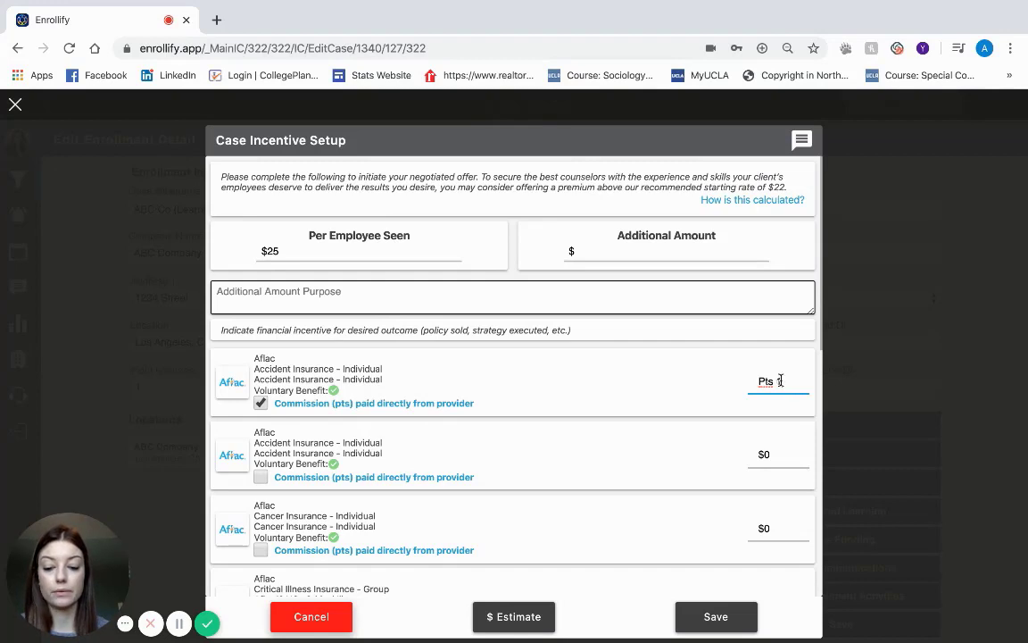
text(15)
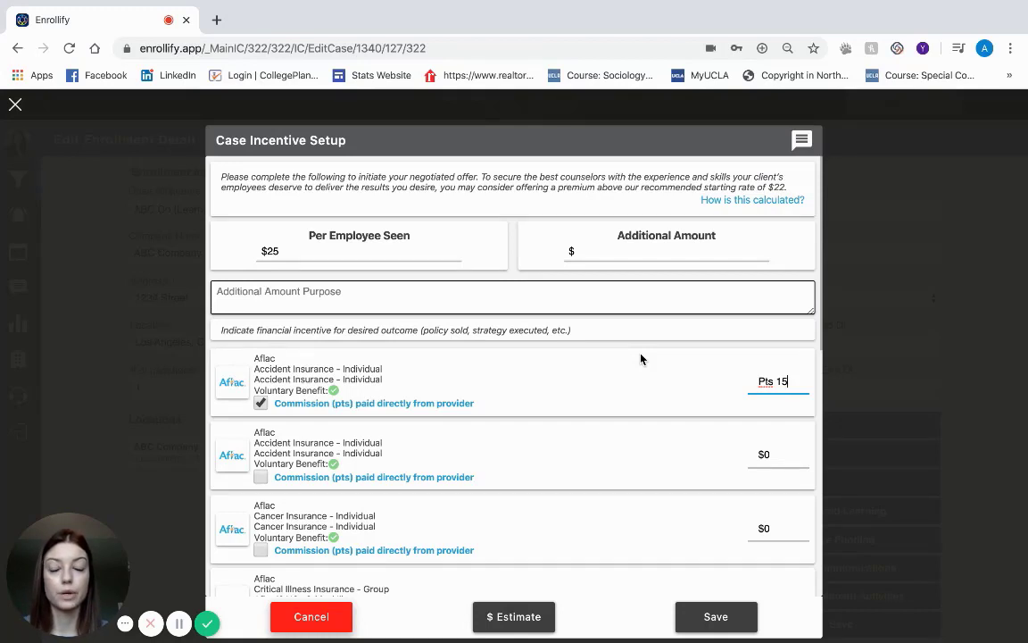
click(374, 301)
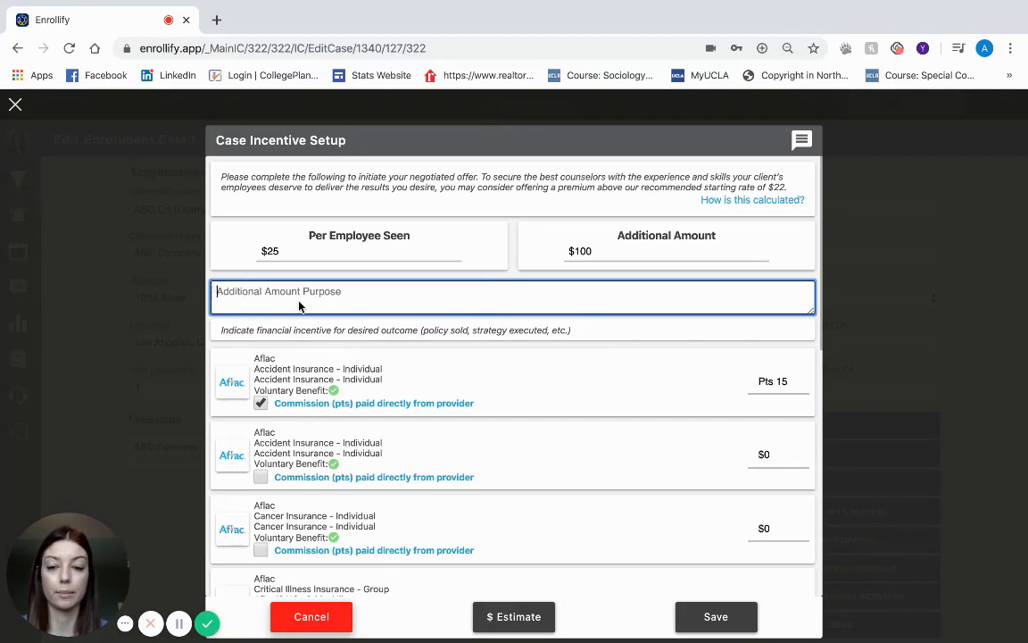
text(Additional Amount for travel)
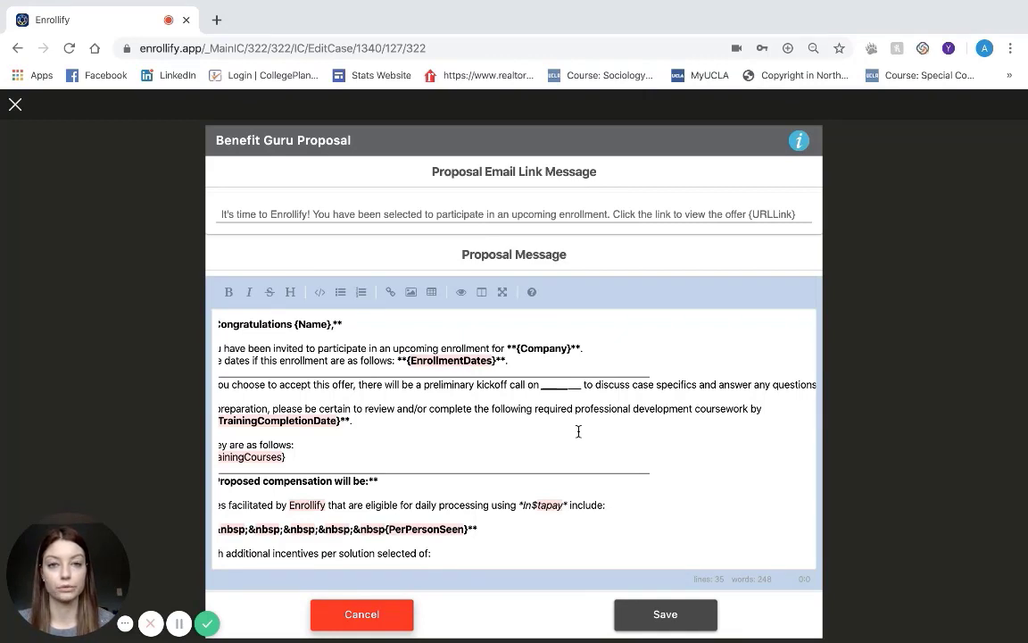
scroll(579, 431, left, 2)
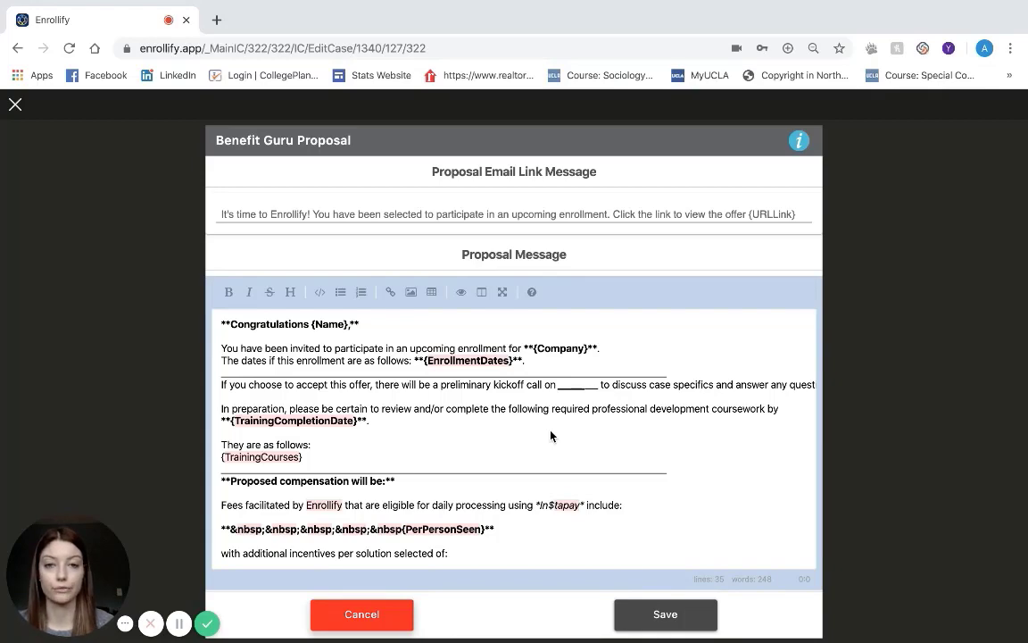
scroll(444, 440, down, 5)
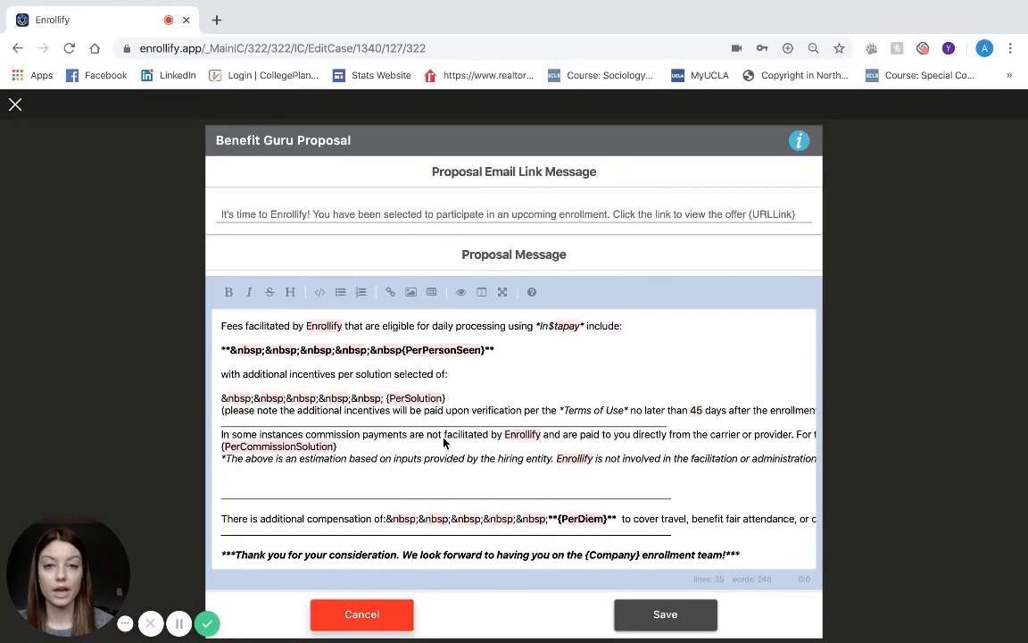
scroll(443, 440, up, 5)
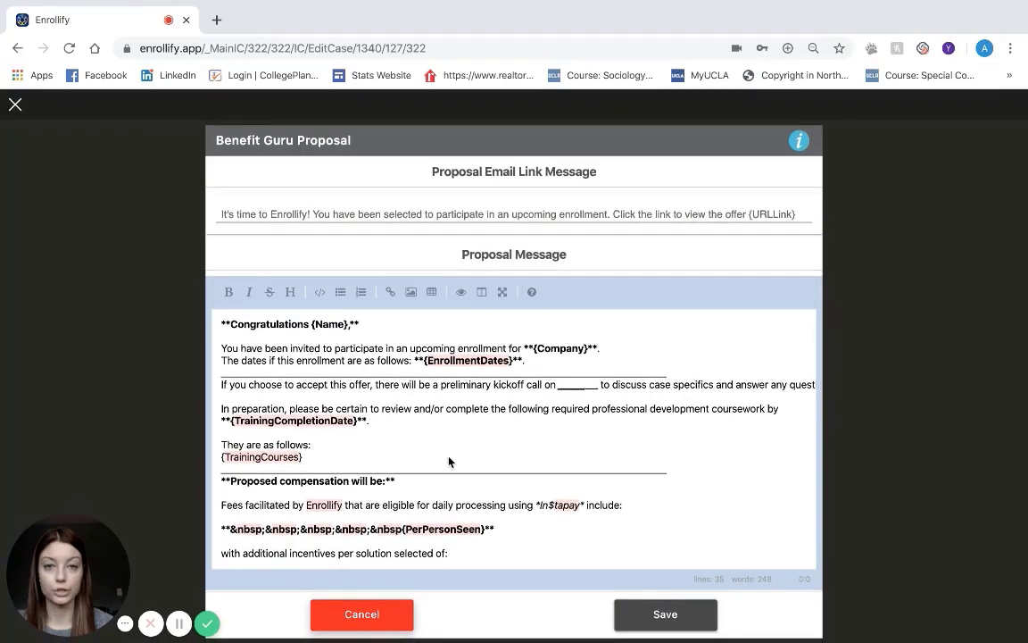
scroll(457, 482, down, 2)
scroll(457, 481, up, 2)
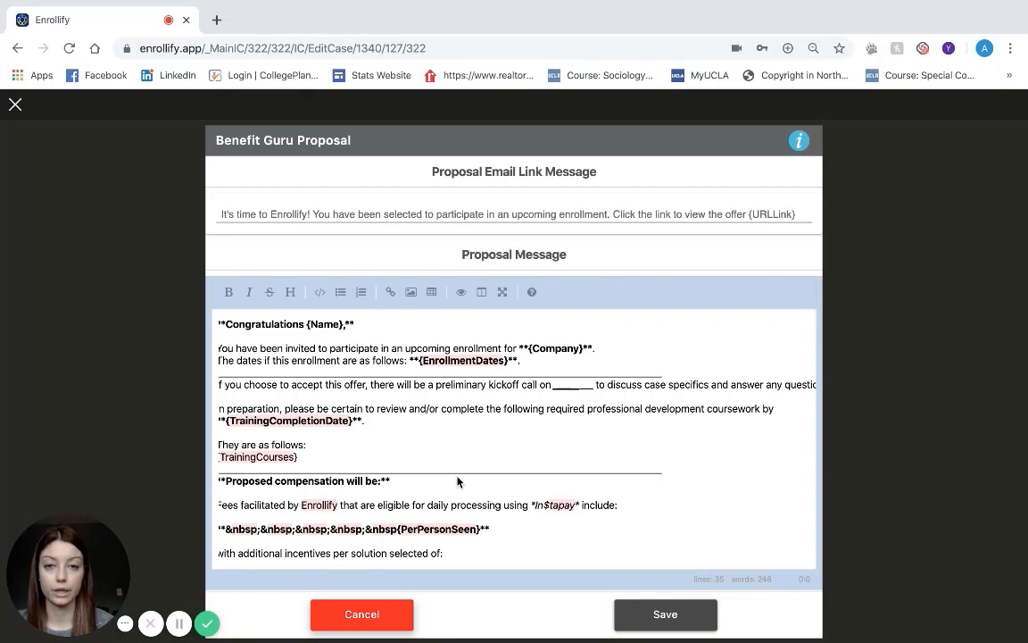
scroll(457, 481, left, 1)
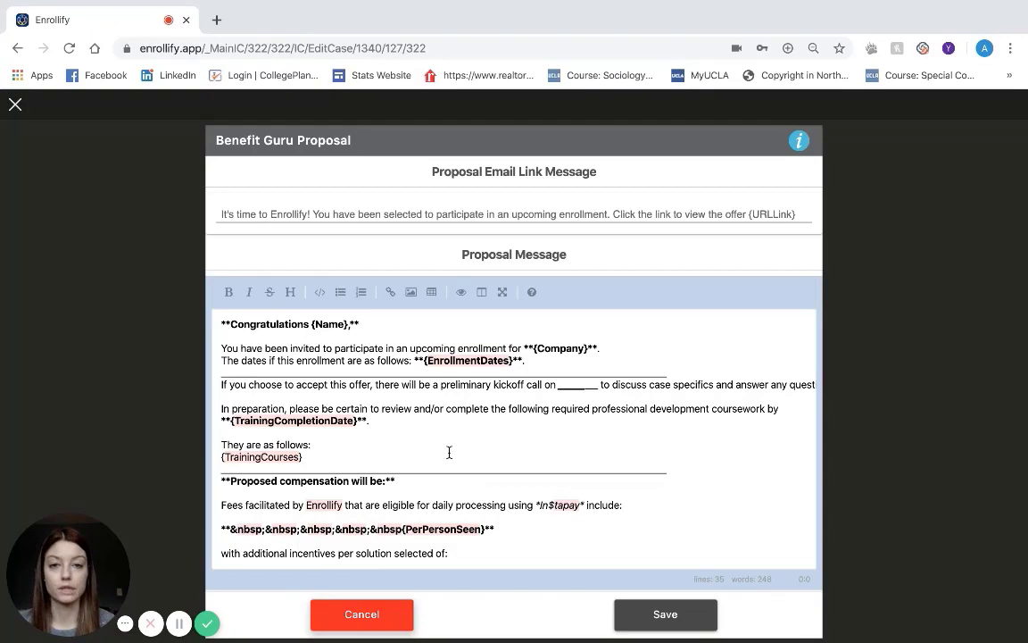
click(482, 293)
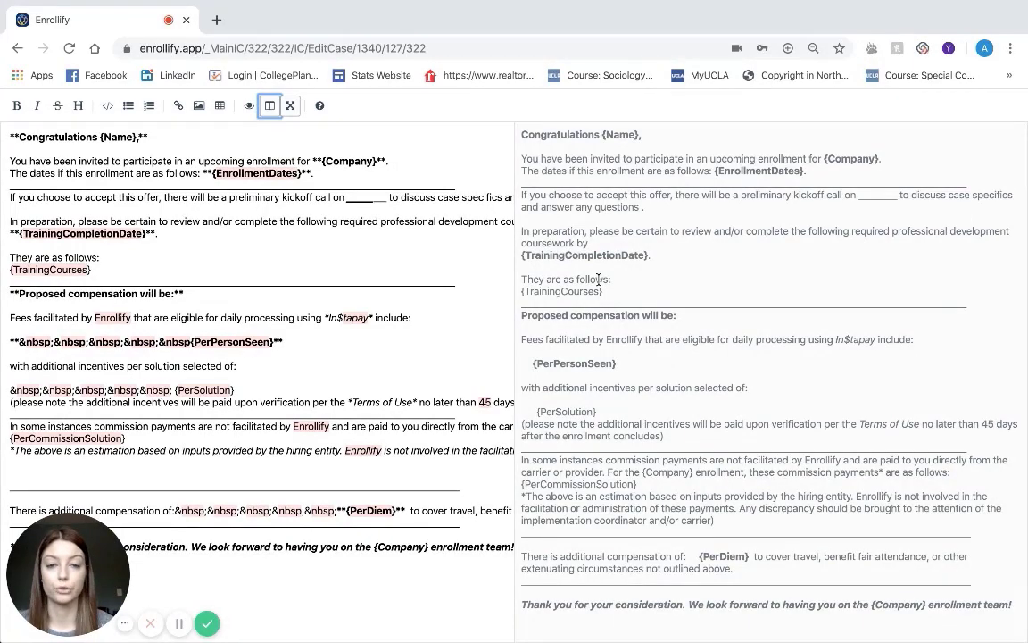
click(290, 106)
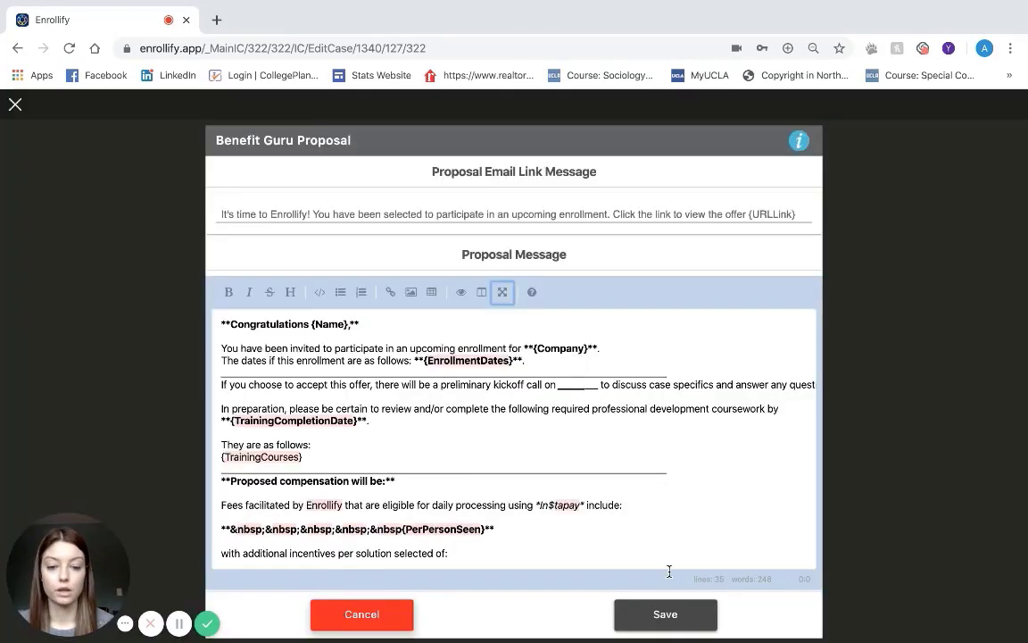
- Save the Benefit Guru Proposal message and the case incentive setup
click(663, 617)
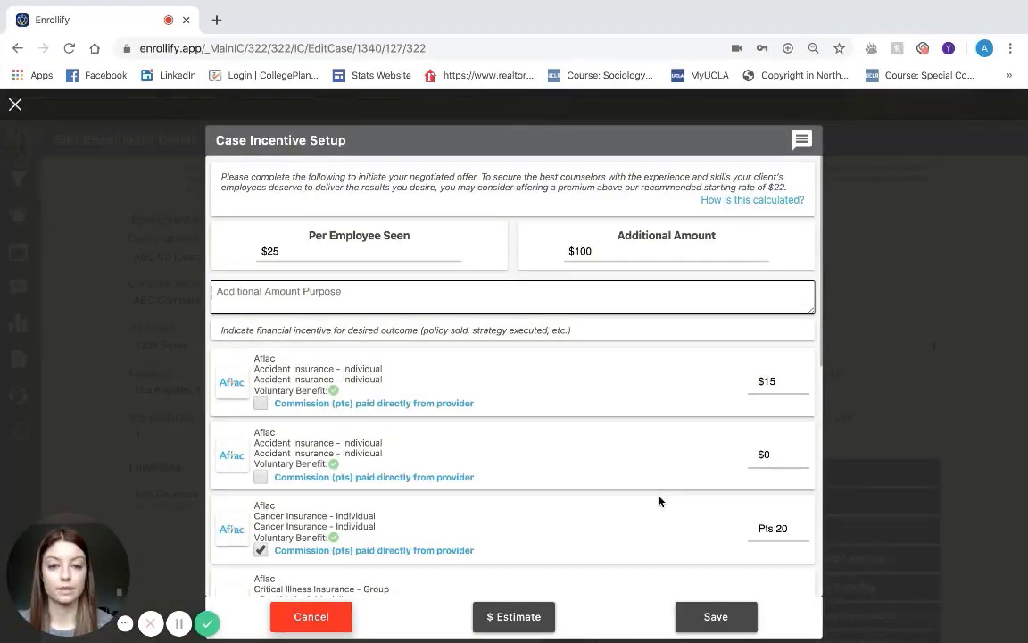
click(713, 617)
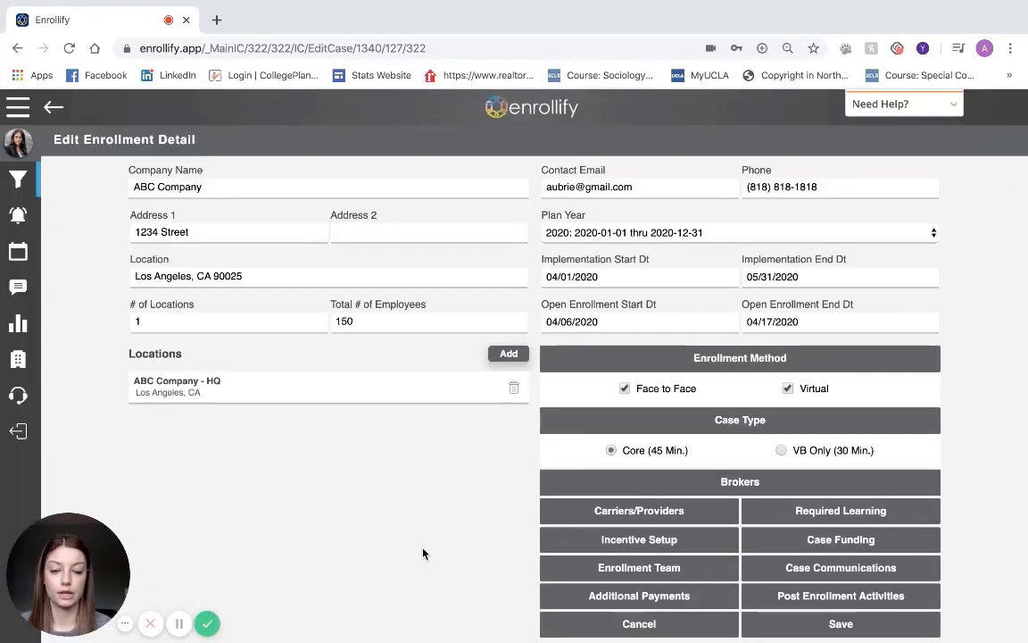
click(600, 571)
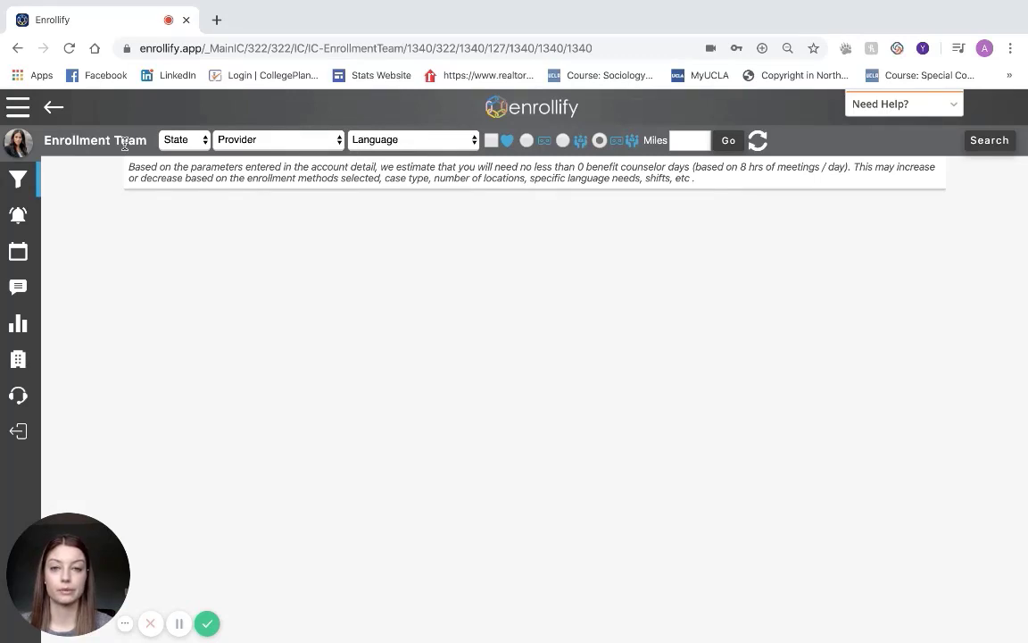
- Try the State, Provider and Language lists, Miles box and extra filter, leaving defaults
click(198, 143)
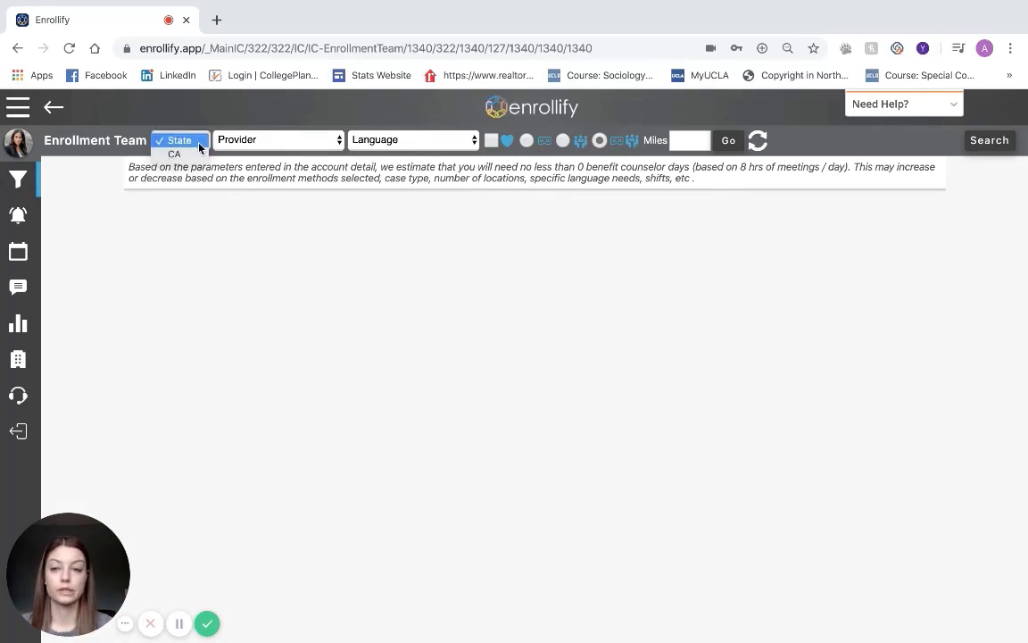
click(199, 143)
click(303, 145)
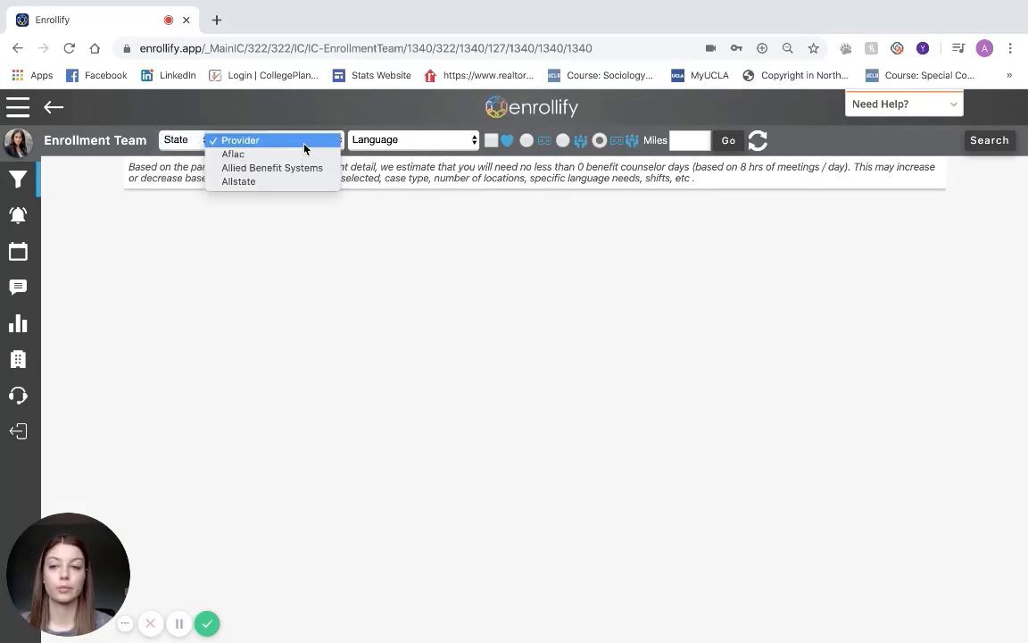
click(305, 146)
click(412, 143)
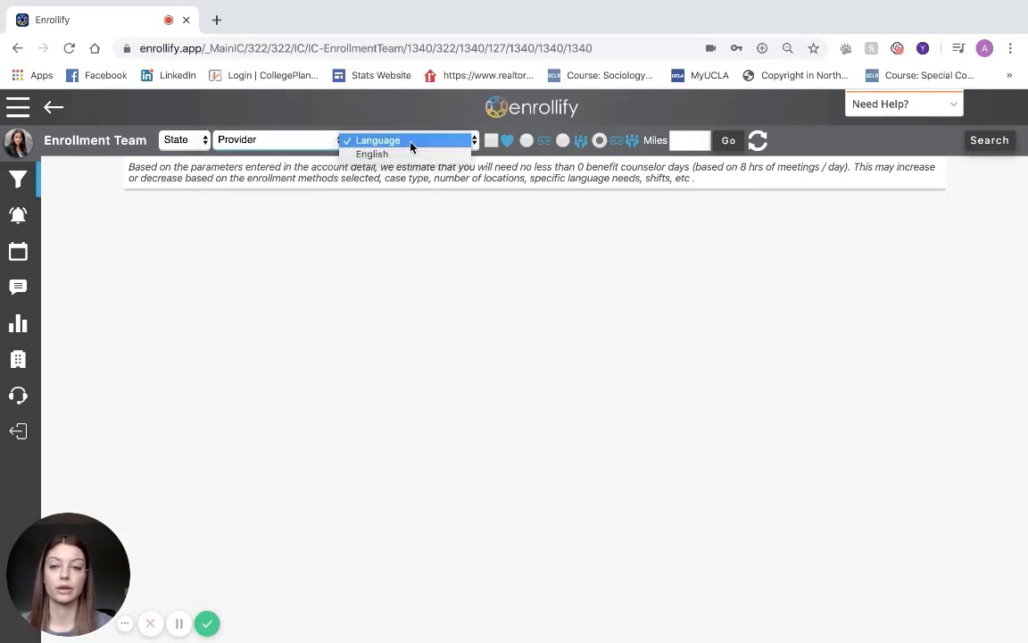
click(412, 143)
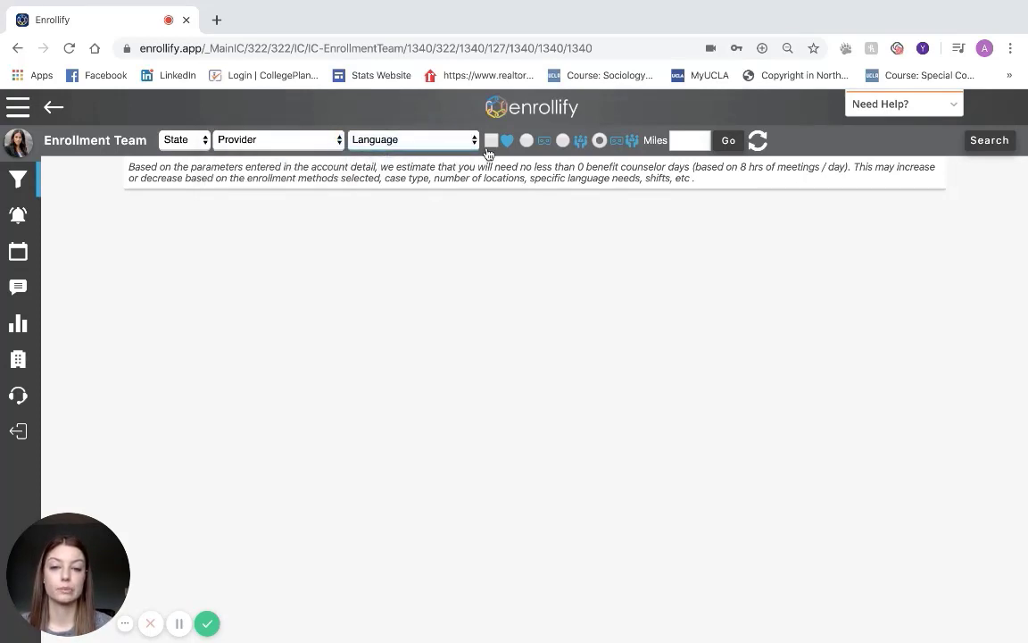
click(681, 149)
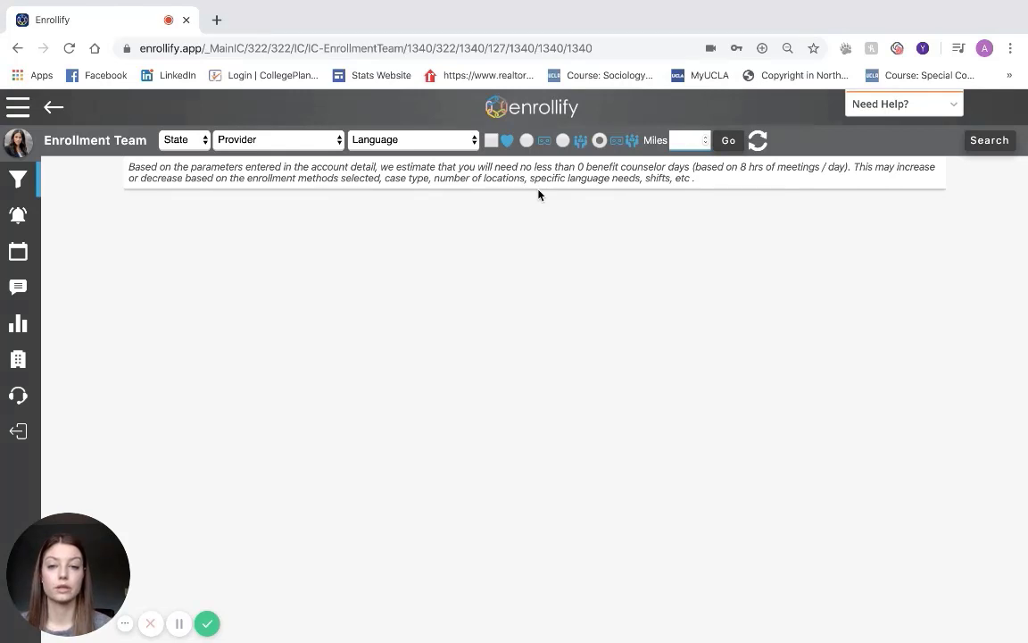
click(491, 143)
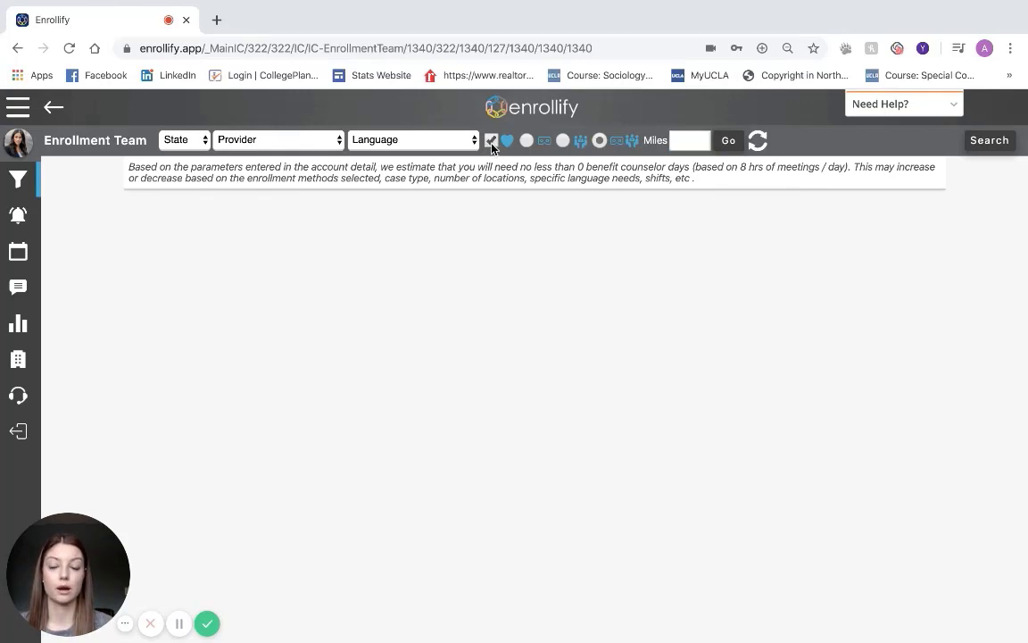
click(491, 142)
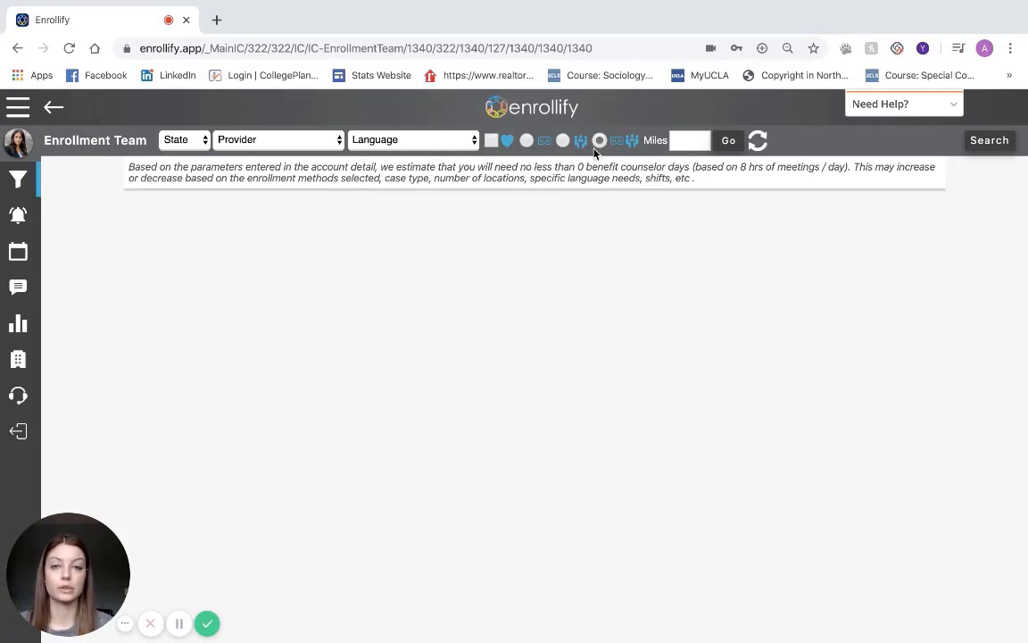
- Pick CA in the State list, then review the Provider list without choosing one
click(203, 143)
click(172, 153)
click(184, 141)
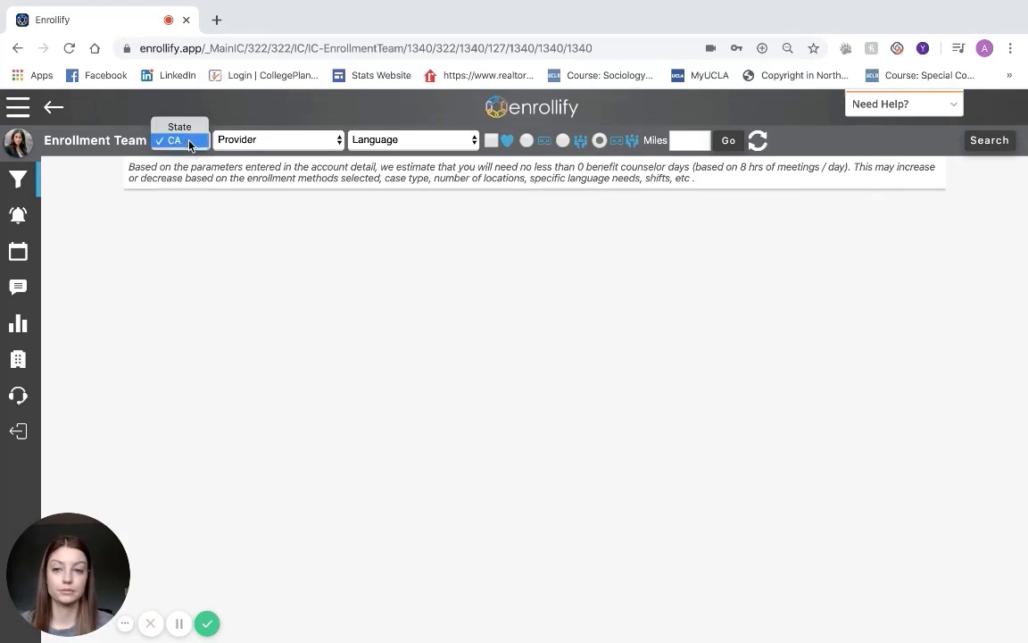
click(191, 141)
click(275, 145)
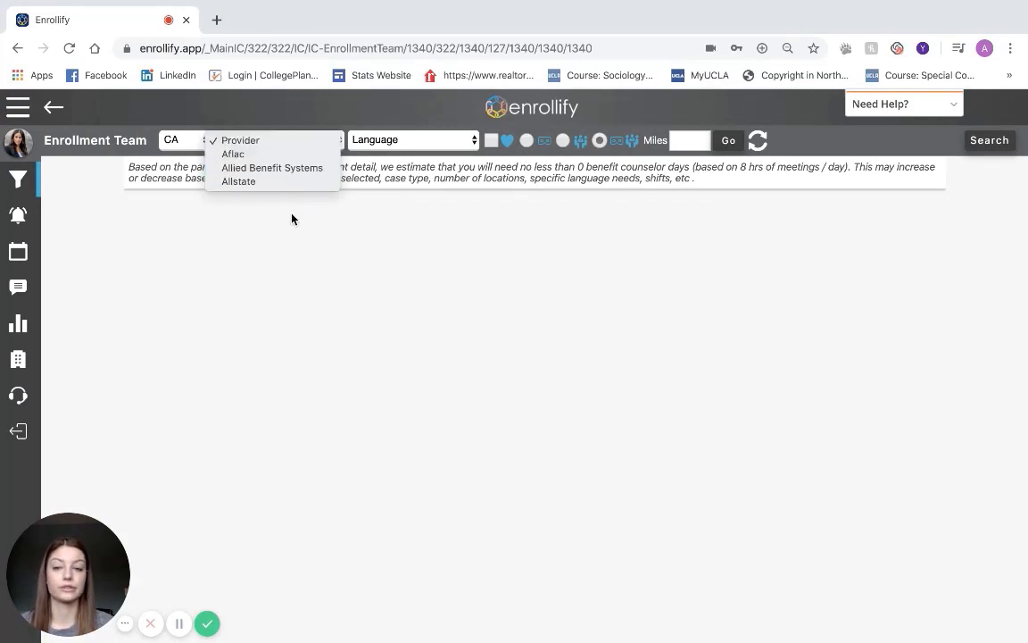
click(284, 140)
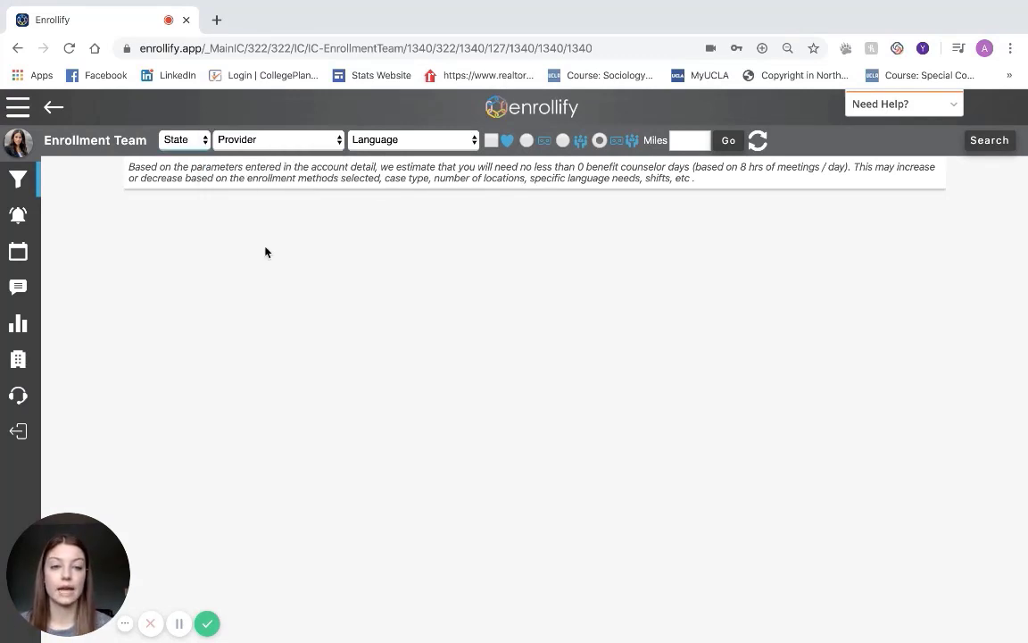
- Search the Enrollment Team page for available benefit gurus
click(975, 146)
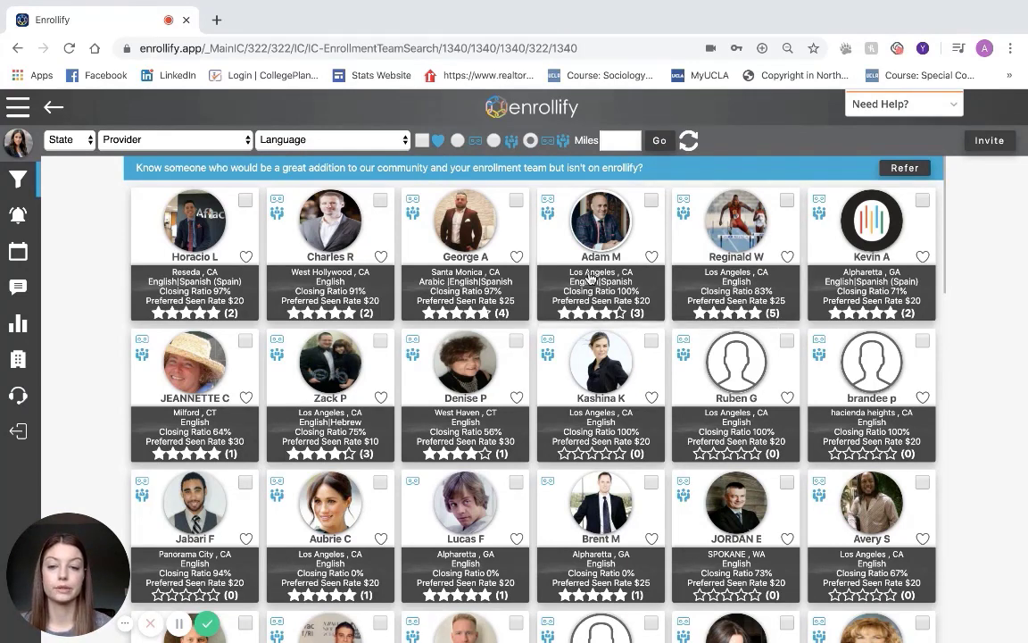
click(185, 285)
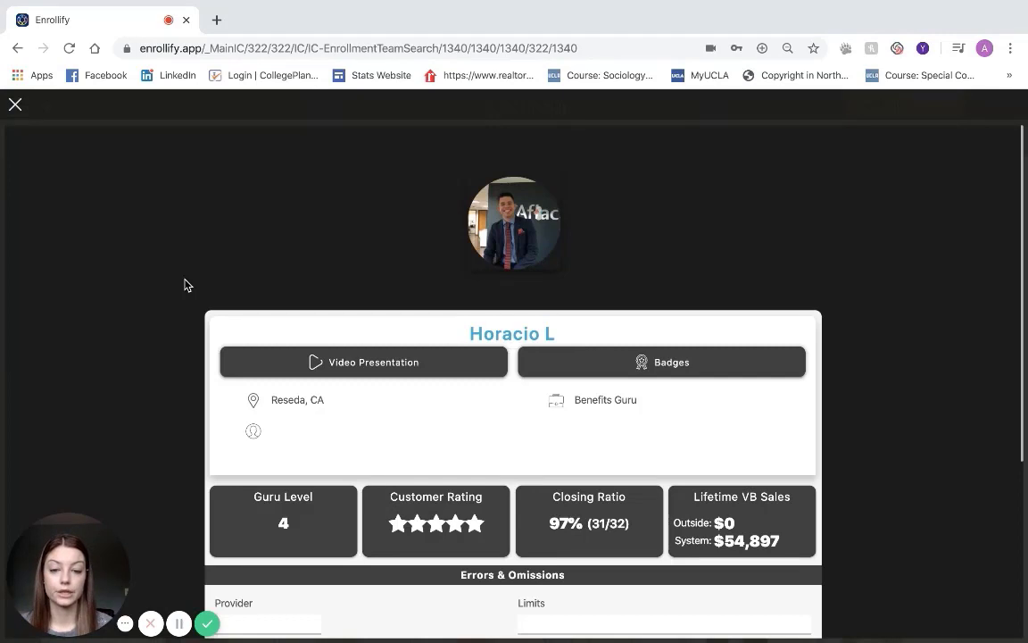
scroll(482, 429, down, 2)
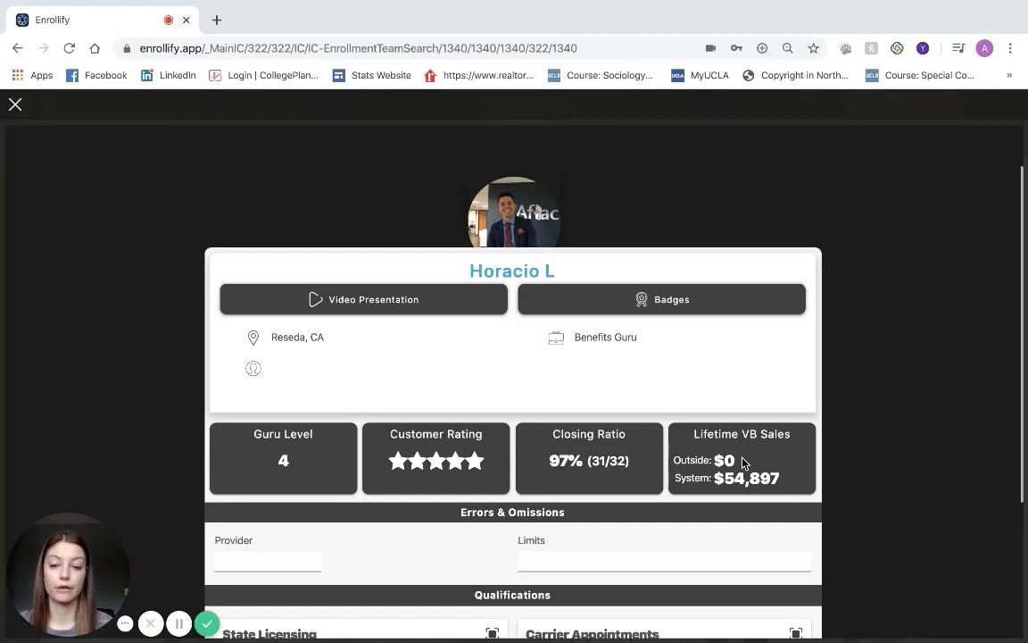
scroll(332, 434, down, 2)
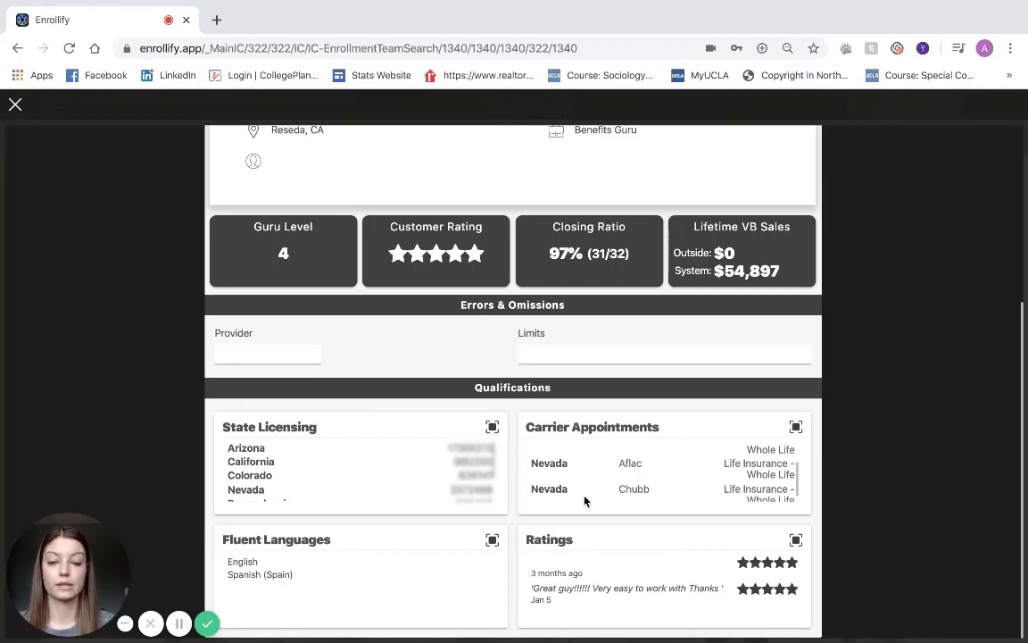
scroll(584, 497, up, 2)
scroll(457, 591, down, 1)
scroll(457, 590, up, 1)
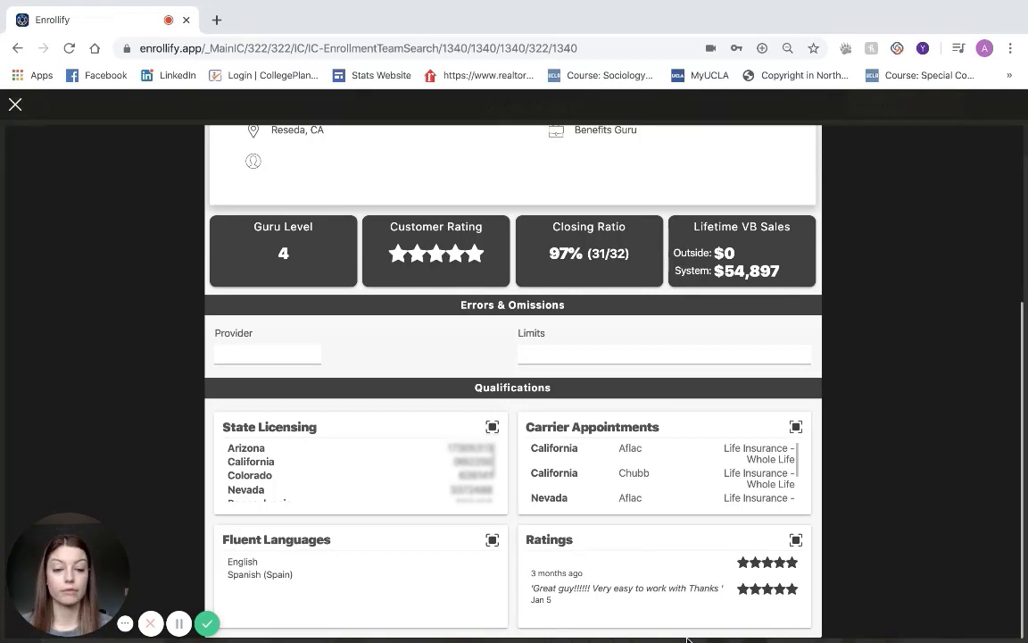
scroll(273, 270, up, 3)
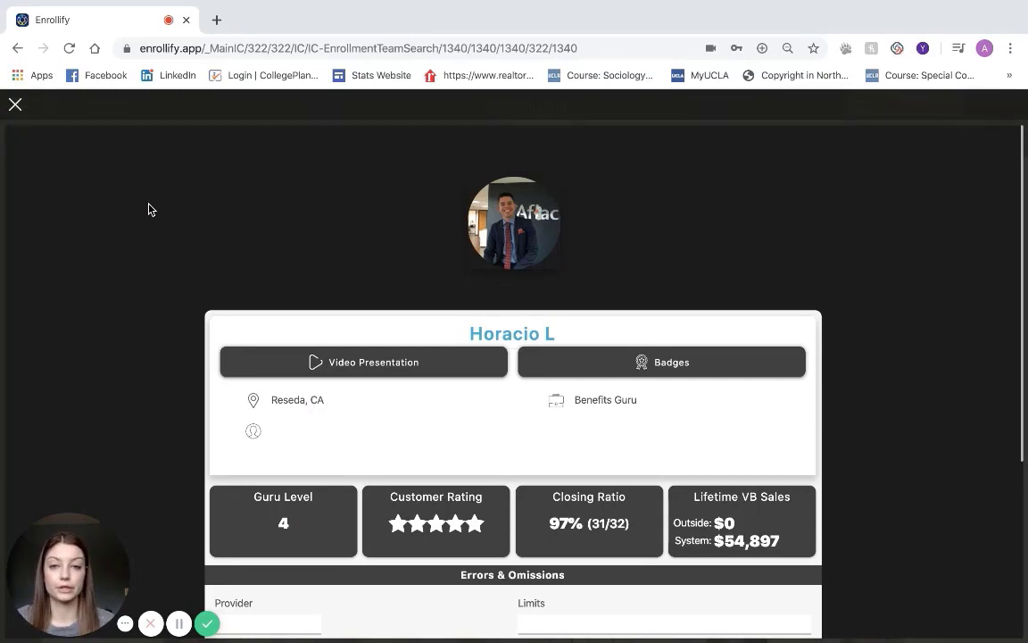
click(15, 105)
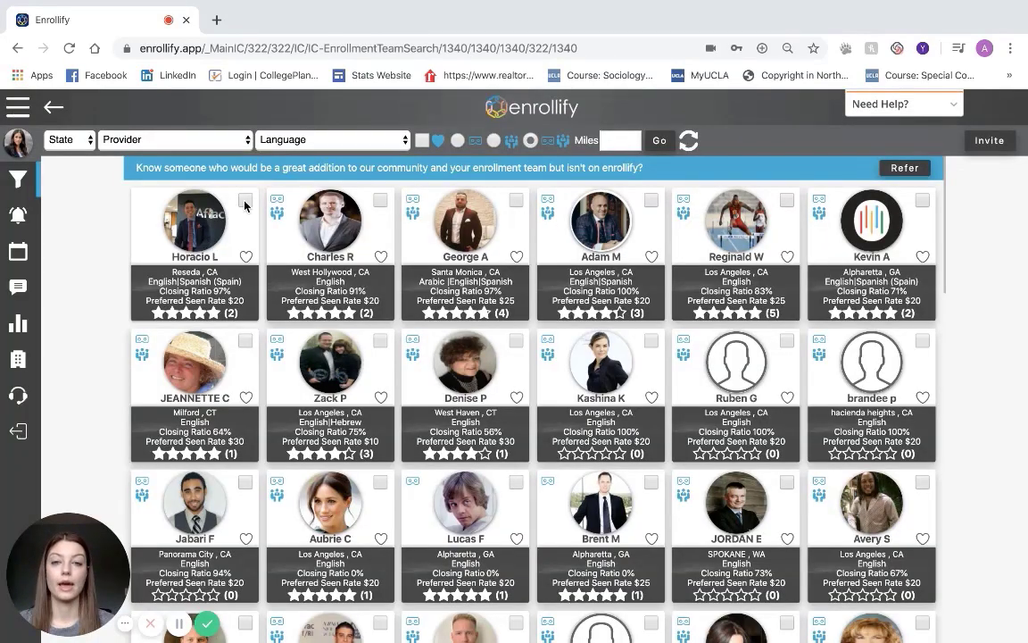
- Invite the first guru in the third row and send the $25-per-employee plus $100 proposal
click(244, 483)
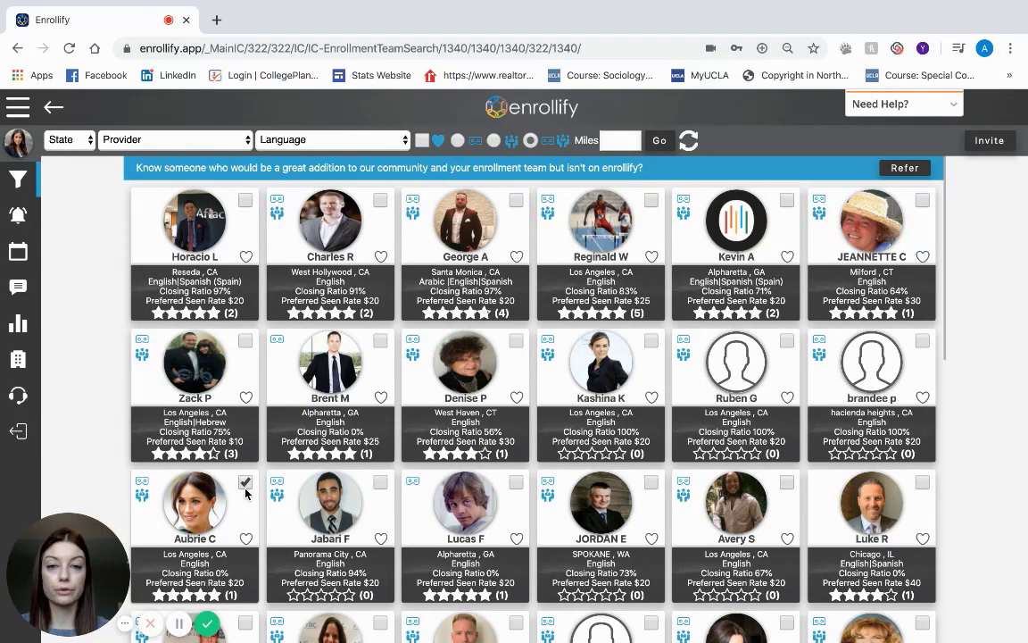
click(989, 141)
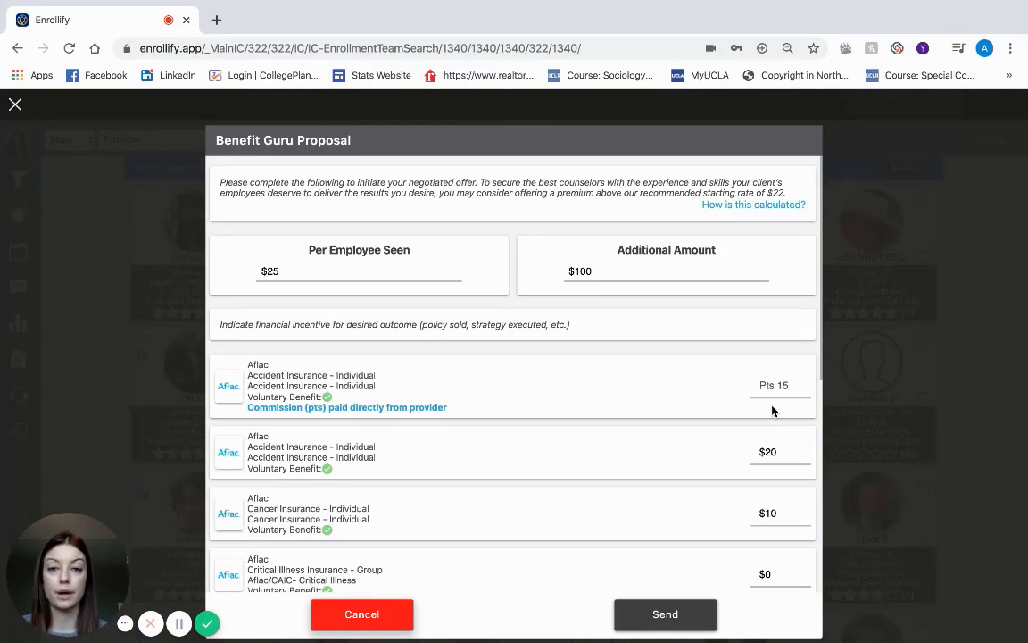
click(651, 620)
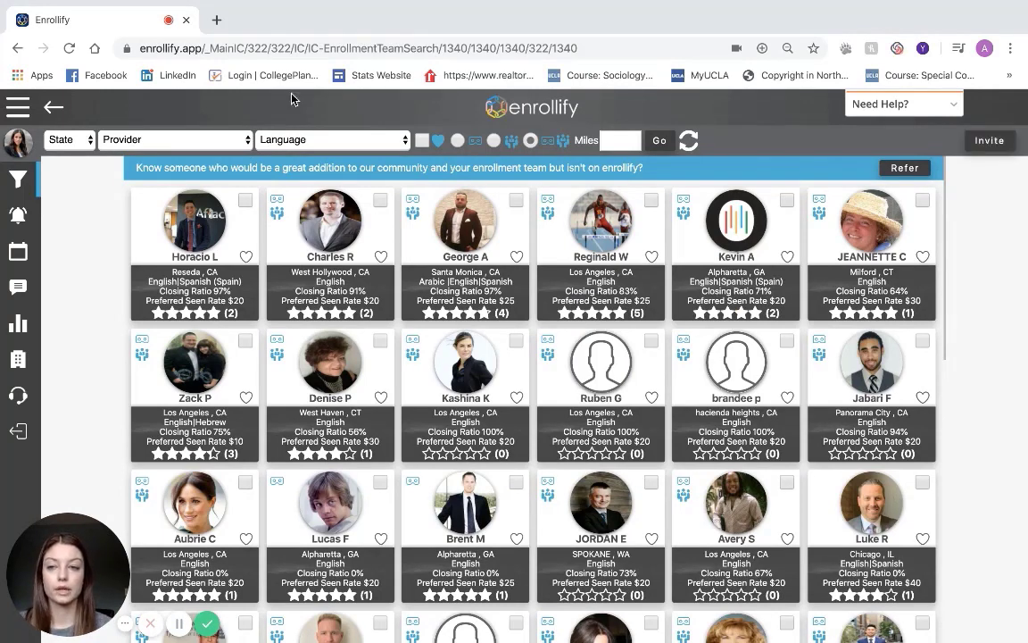
- Go back to the Enrollment Team page showing the single Los Angeles guru
click(53, 111)
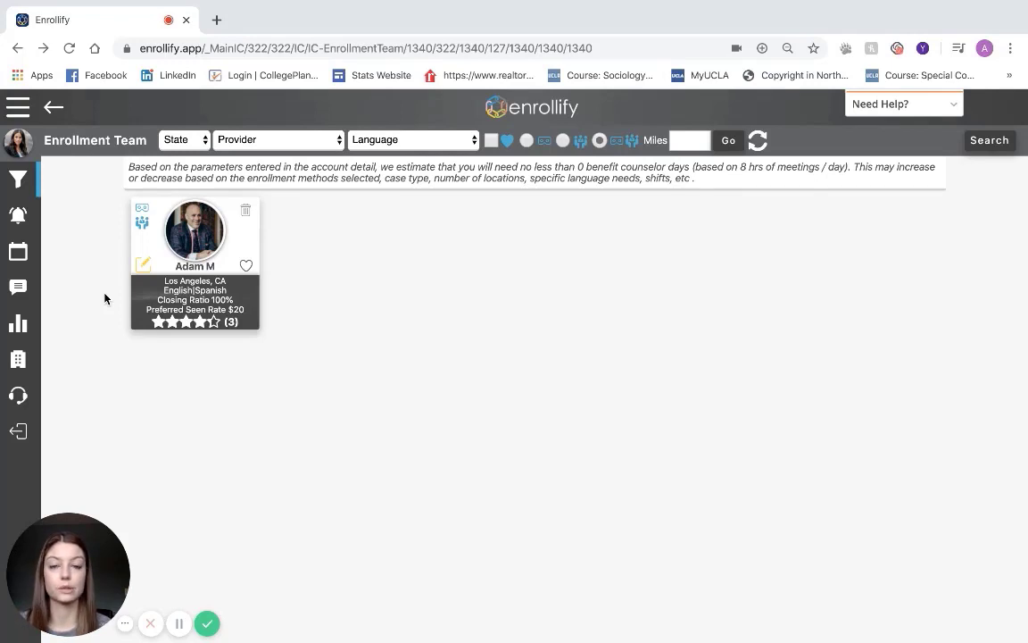
- Return to Edit Enrollment Detail and open the Case Communications schedule
click(51, 111)
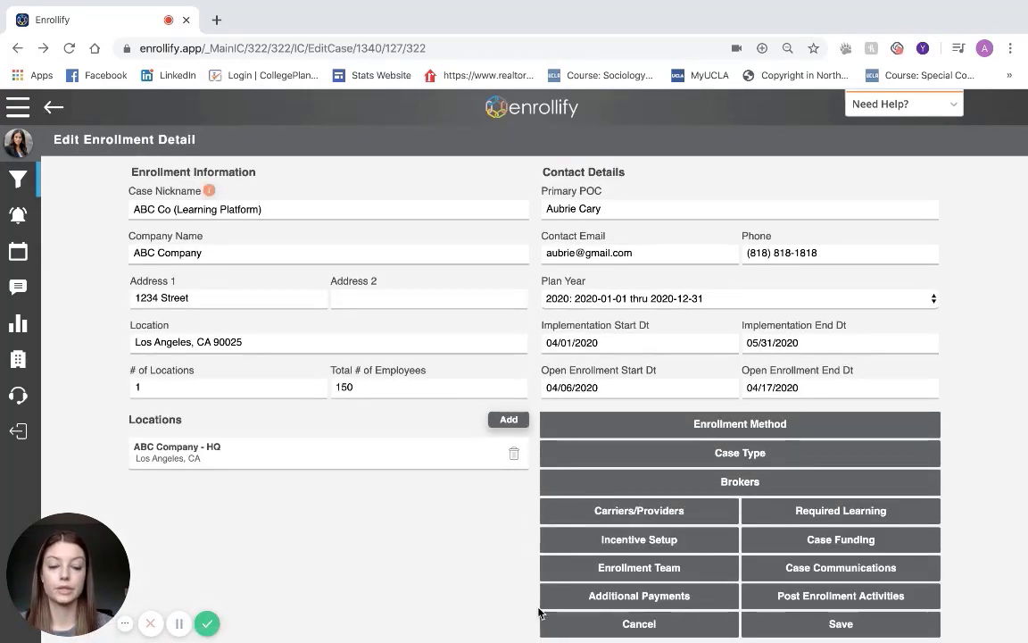
click(834, 571)
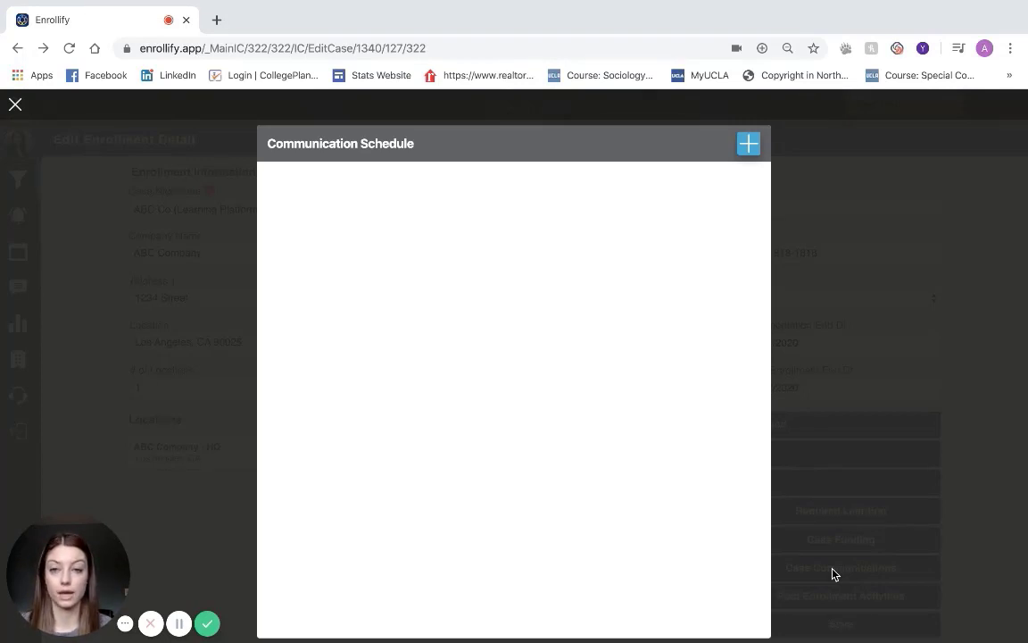
- Start a new scheduled communication addressed to all employees
click(747, 148)
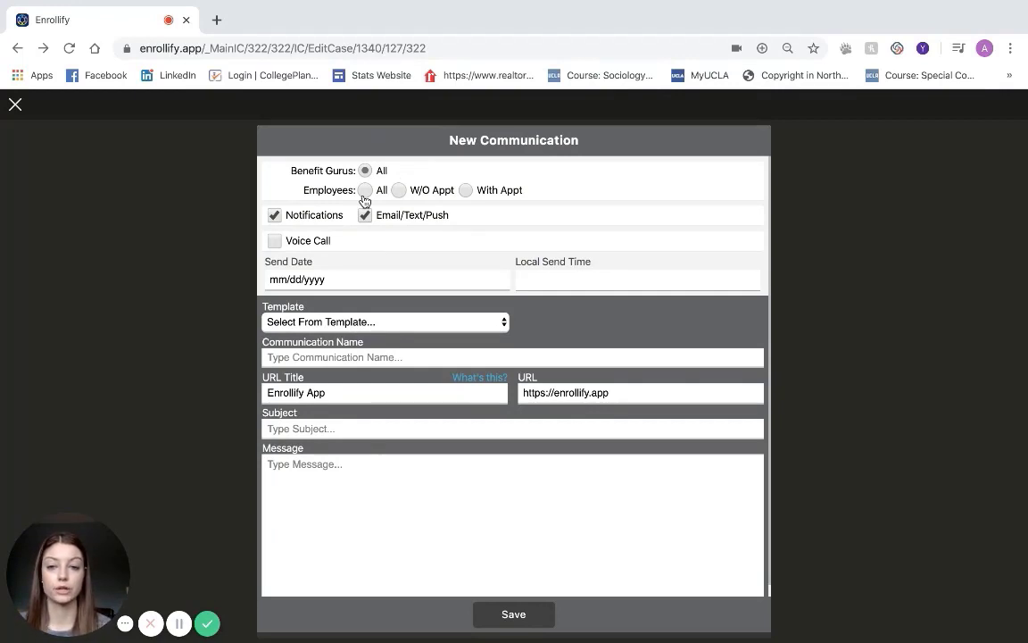
click(366, 191)
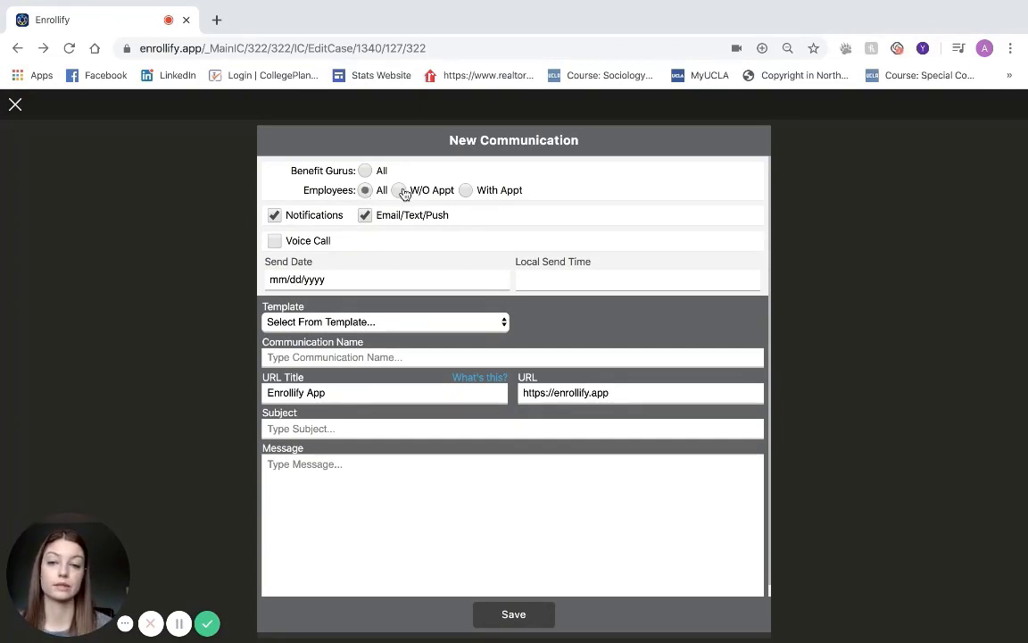
click(400, 192)
click(366, 190)
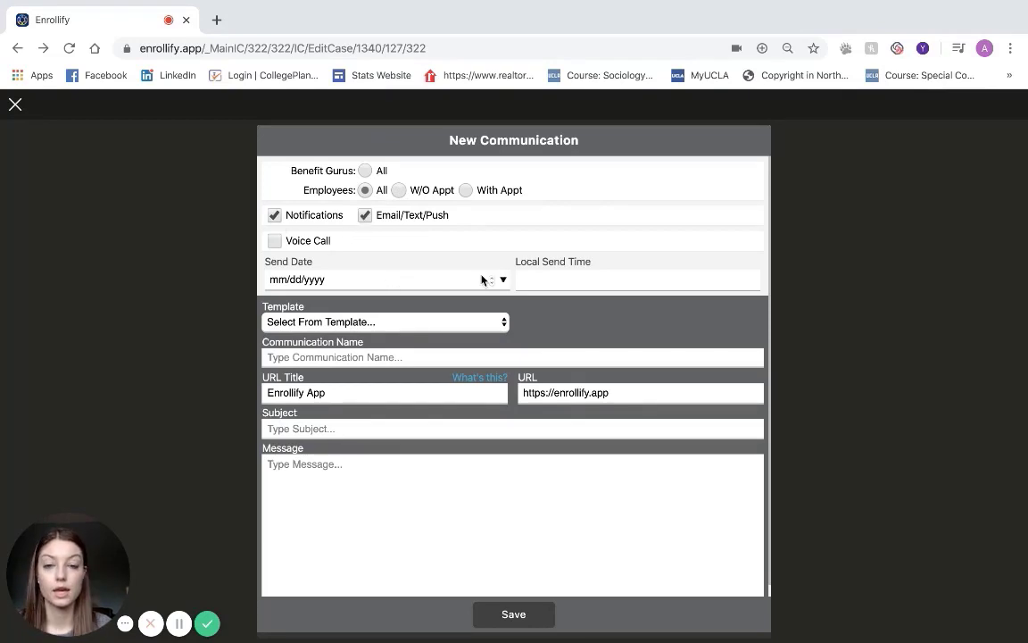
- Set the send date to 04/01/2020 and the send time to 12:00 PM
click(503, 280)
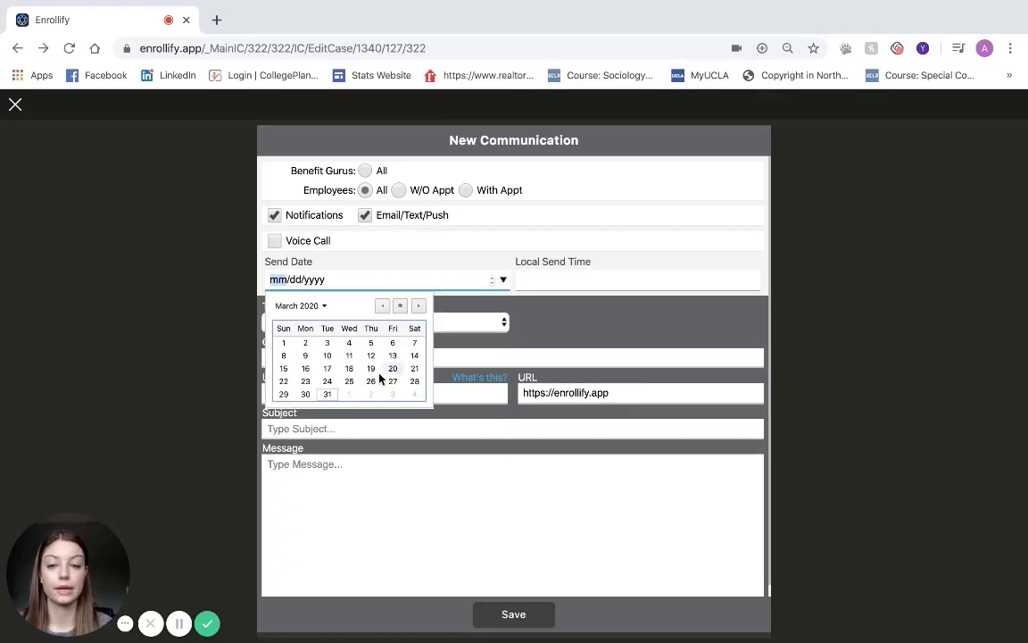
click(350, 395)
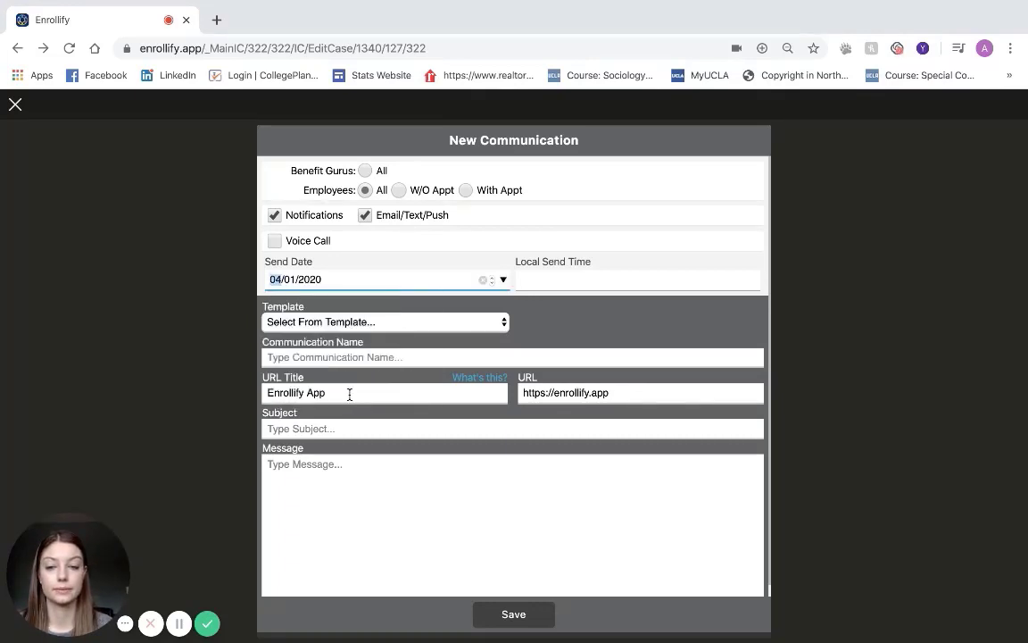
click(637, 282)
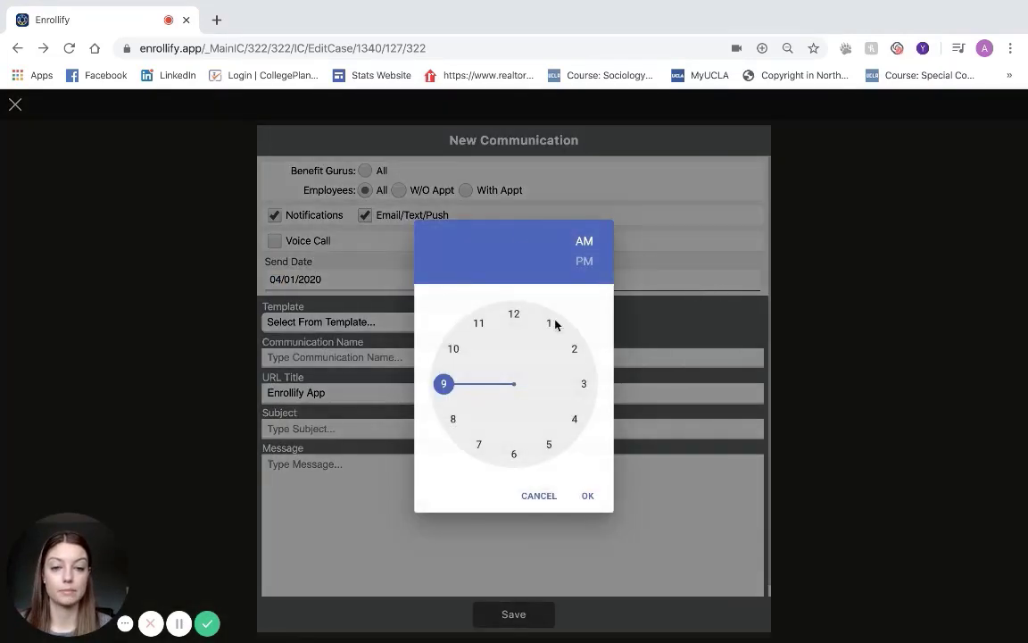
click(521, 307)
click(482, 338)
click(514, 313)
click(583, 261)
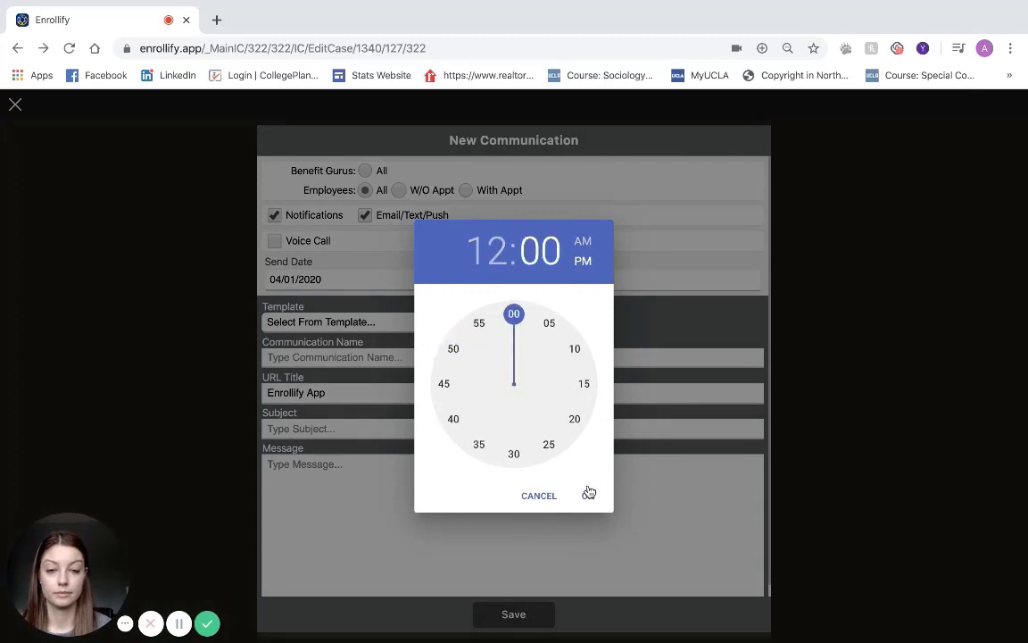
click(587, 496)
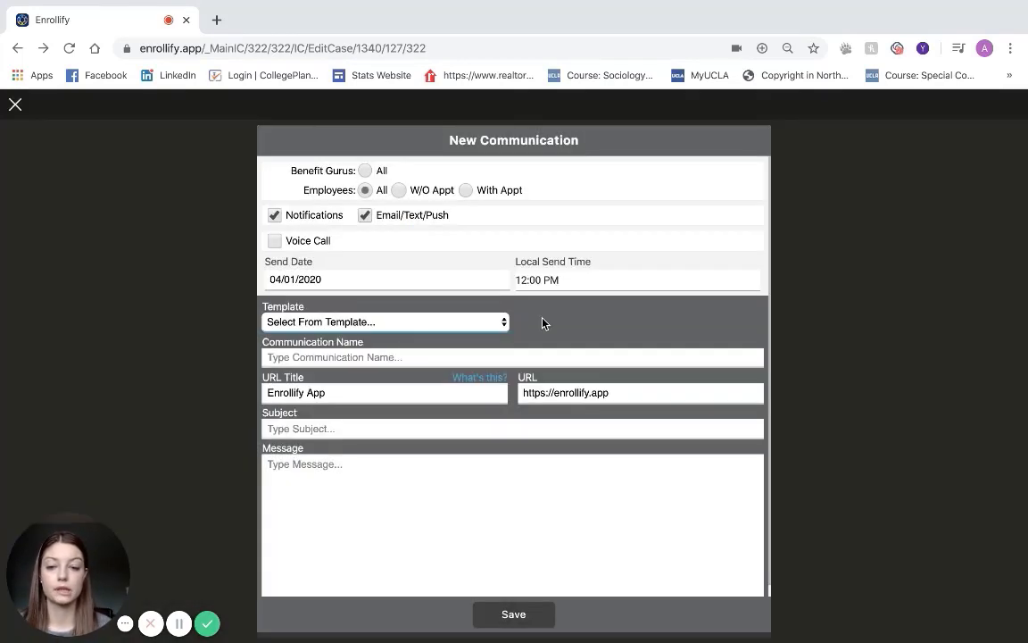
- Apply the TEXT #1 From HR- Download Enrollify template, name it Text 1 with subject 'Welcome to Enrollify!', and save
click(493, 322)
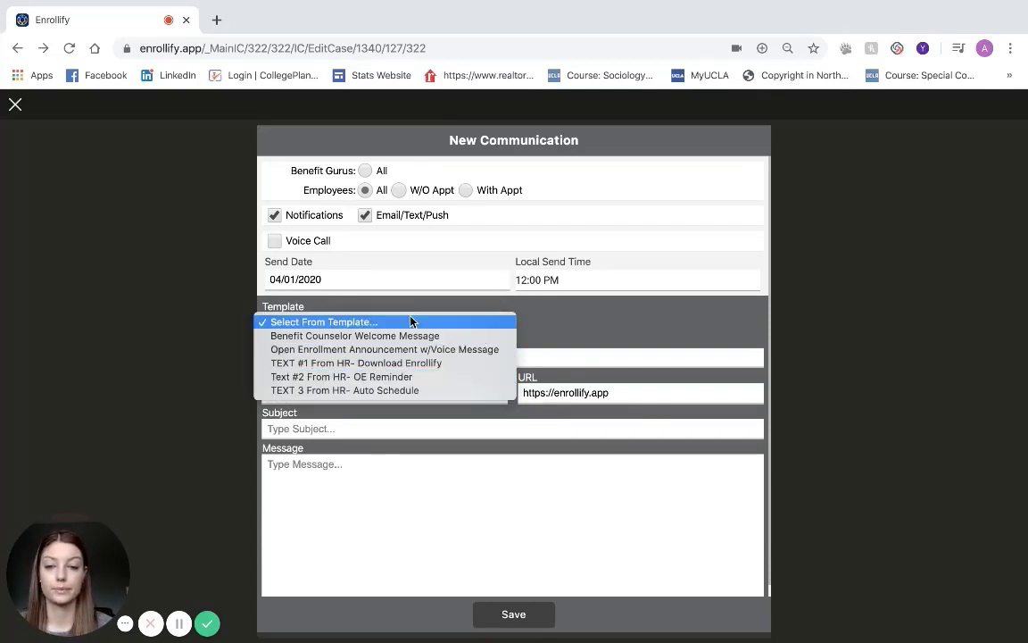
key(Down)
key(Down)
key(Down)
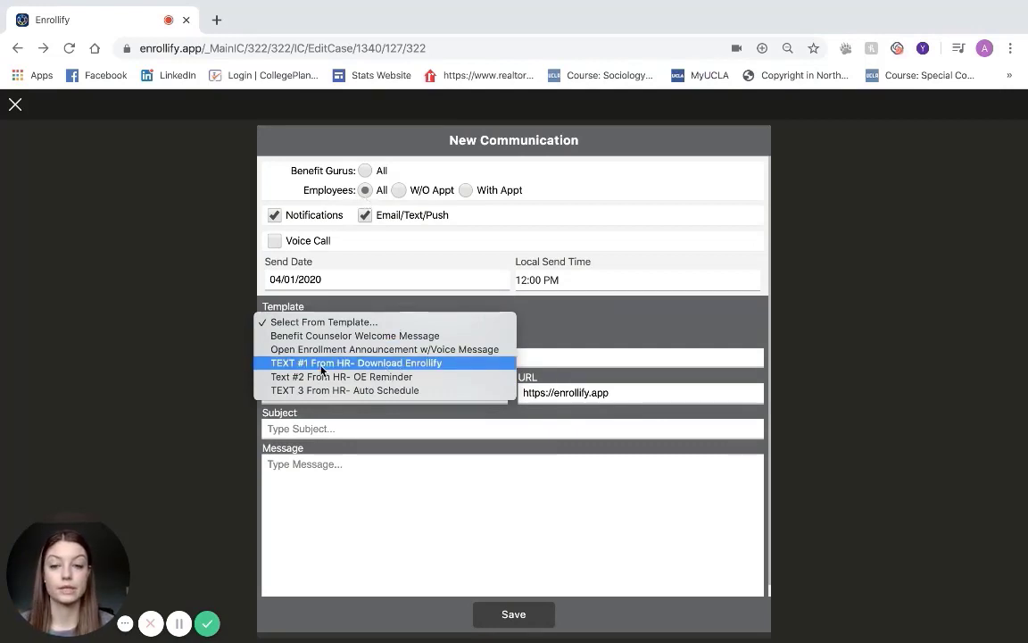
click(386, 362)
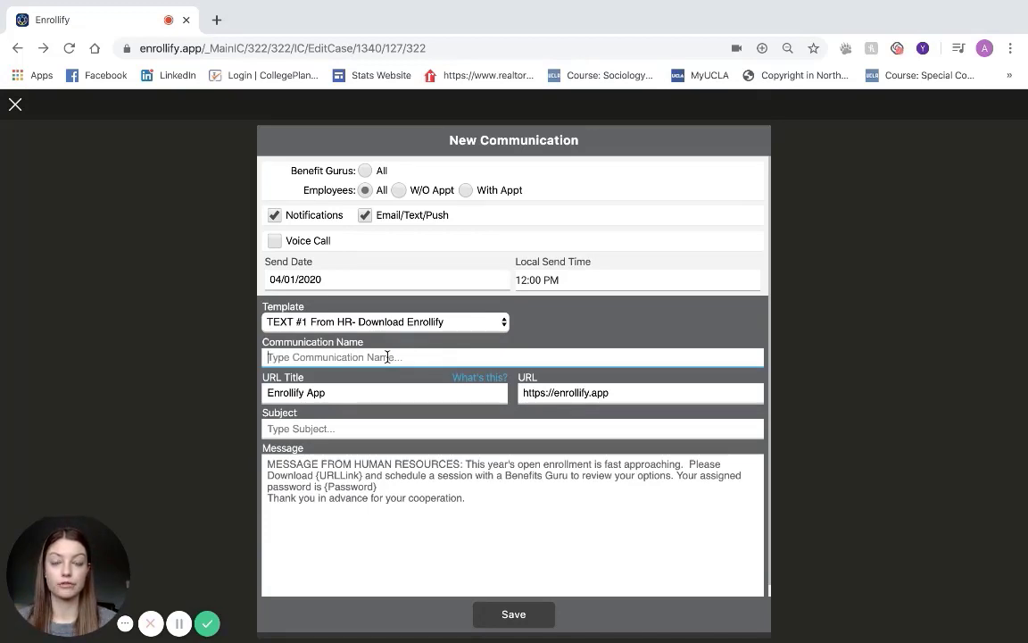
text(Text 1)
click(359, 428)
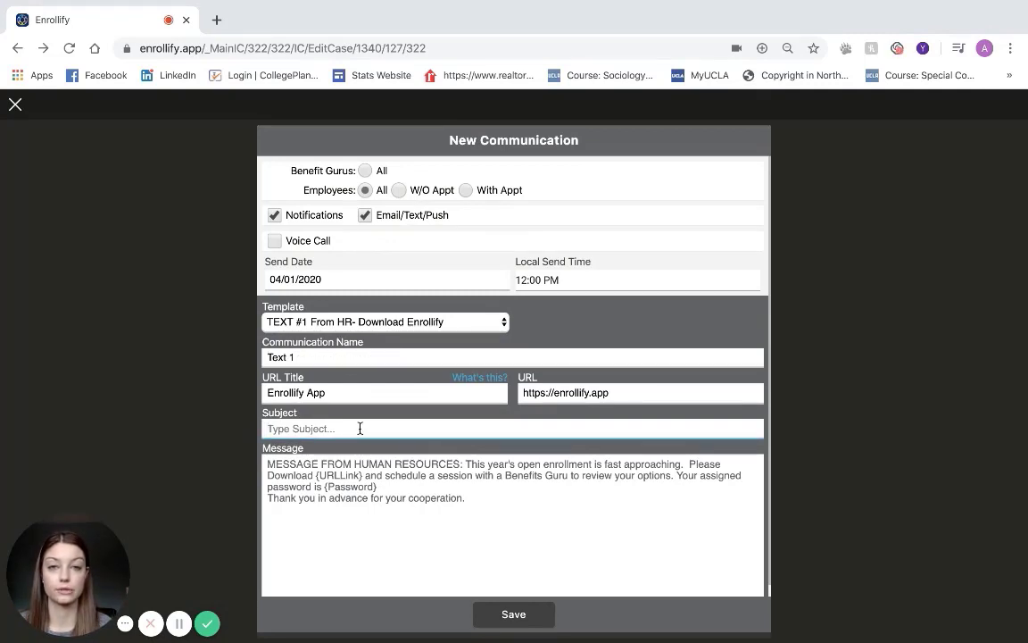
text(Welcome to Enrollify!)
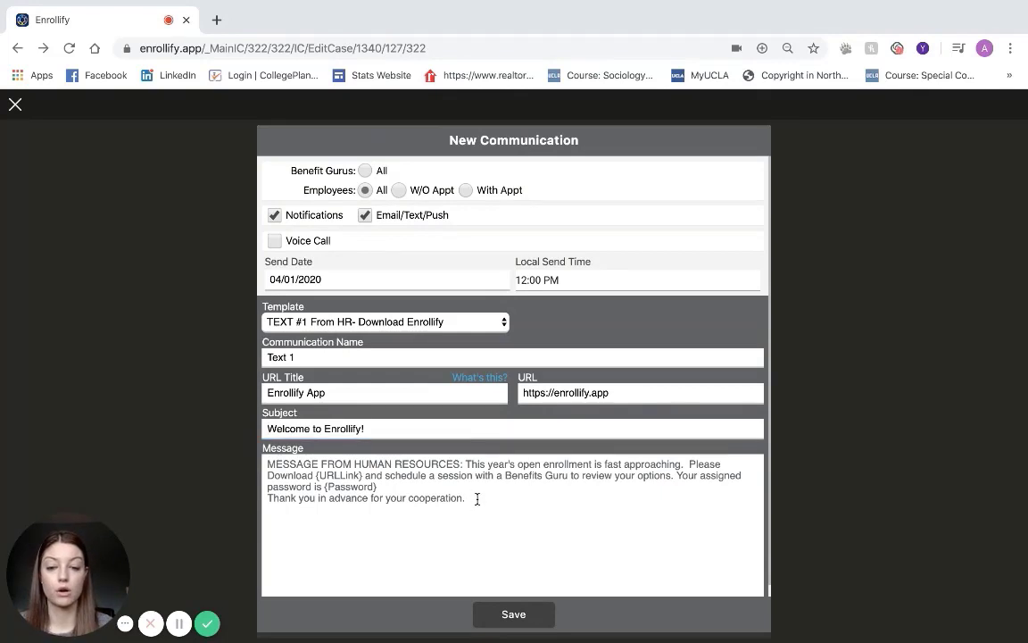
click(475, 498)
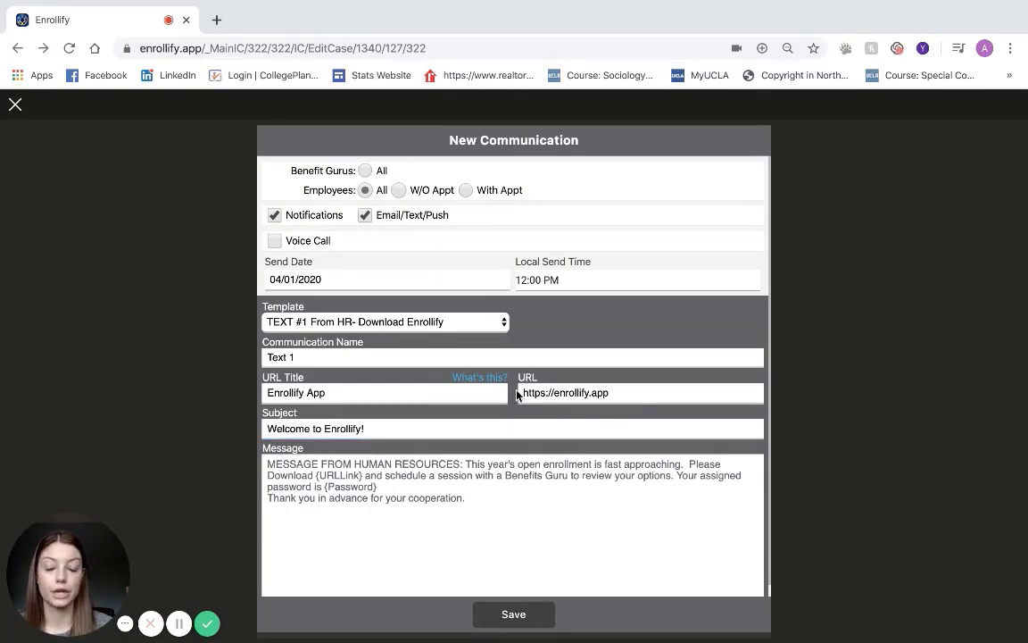
drag(619, 393, 522, 393)
click(550, 496)
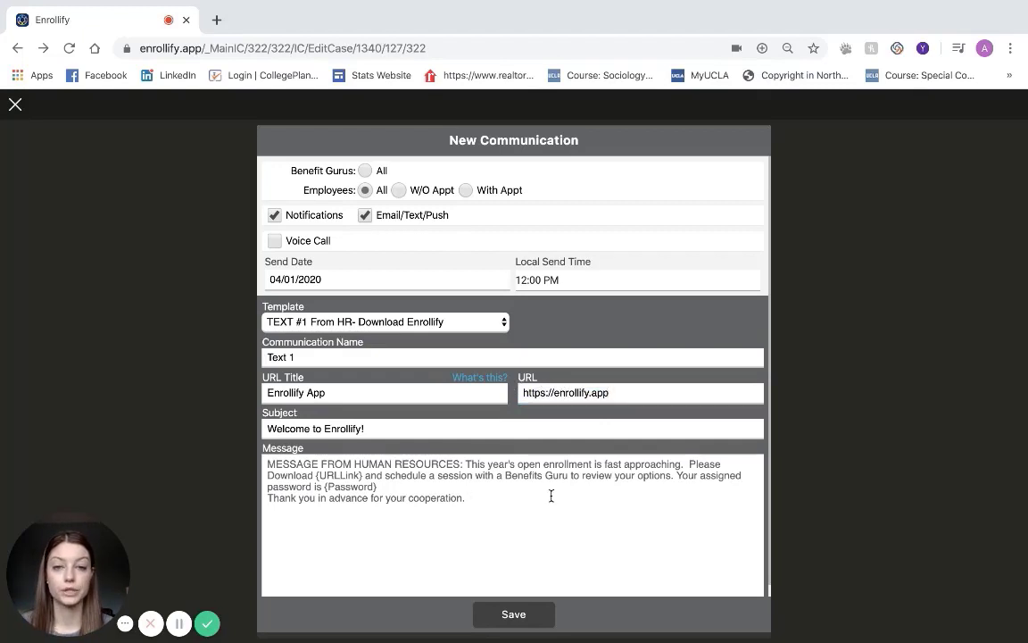
click(516, 614)
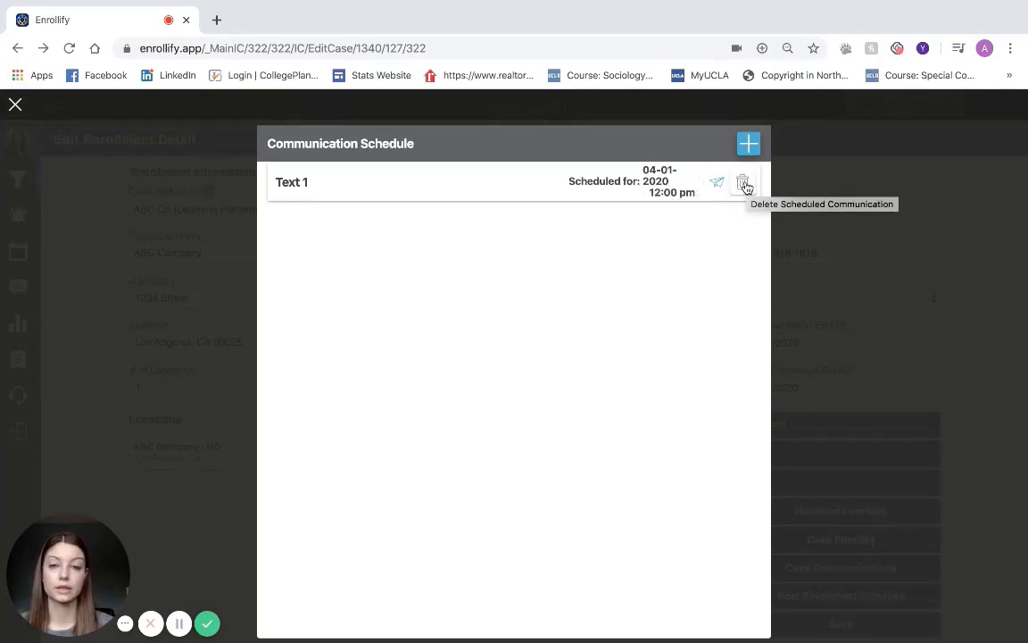
click(488, 191)
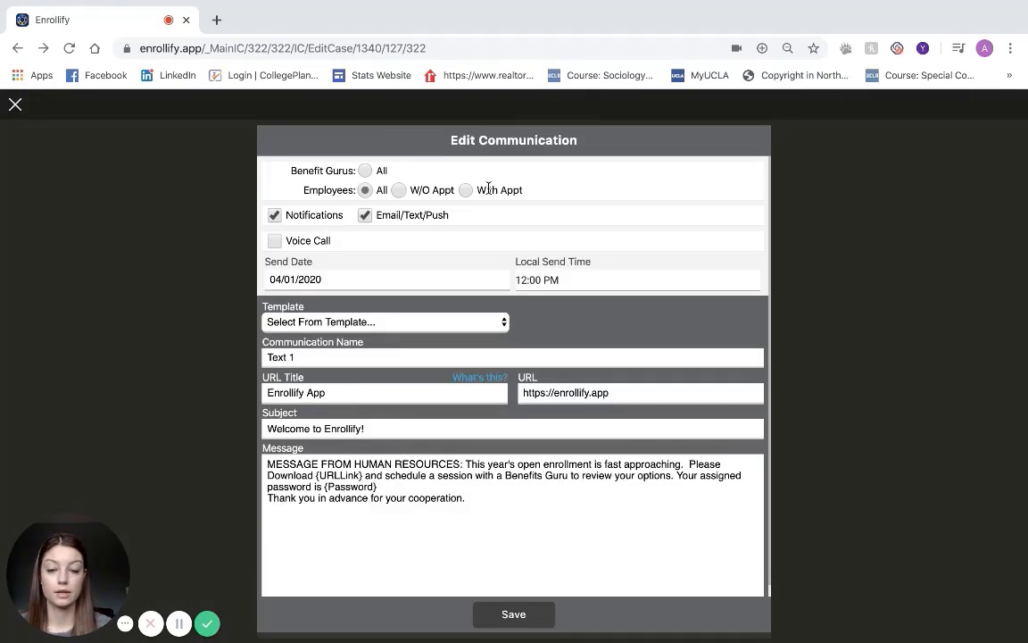
click(526, 616)
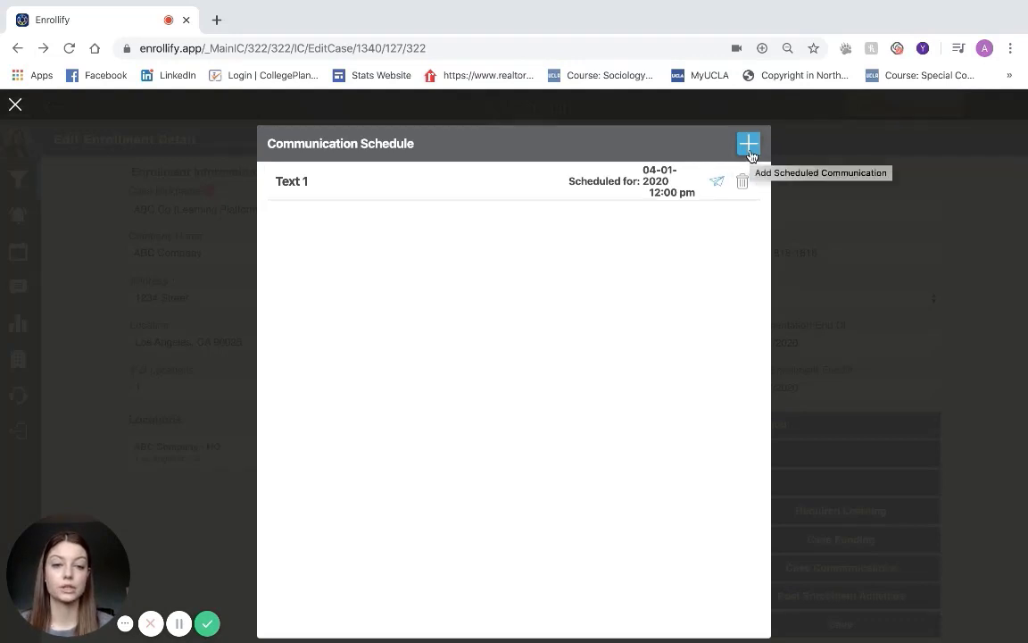
- Start a new communication for Employees W/O Appt with Voice Call, Leave VM and Play Message on
click(749, 147)
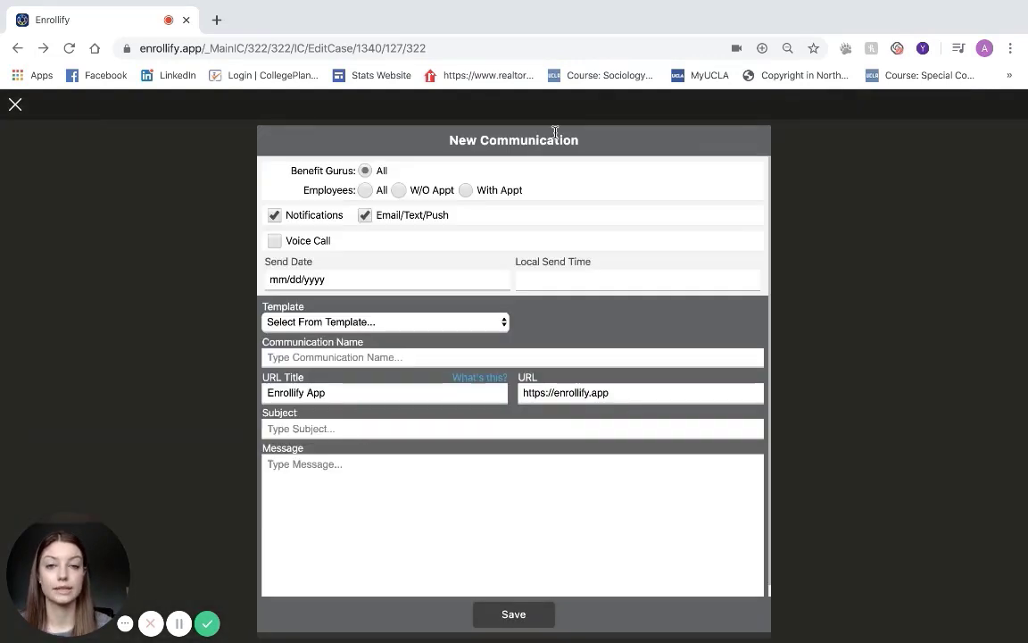
click(402, 193)
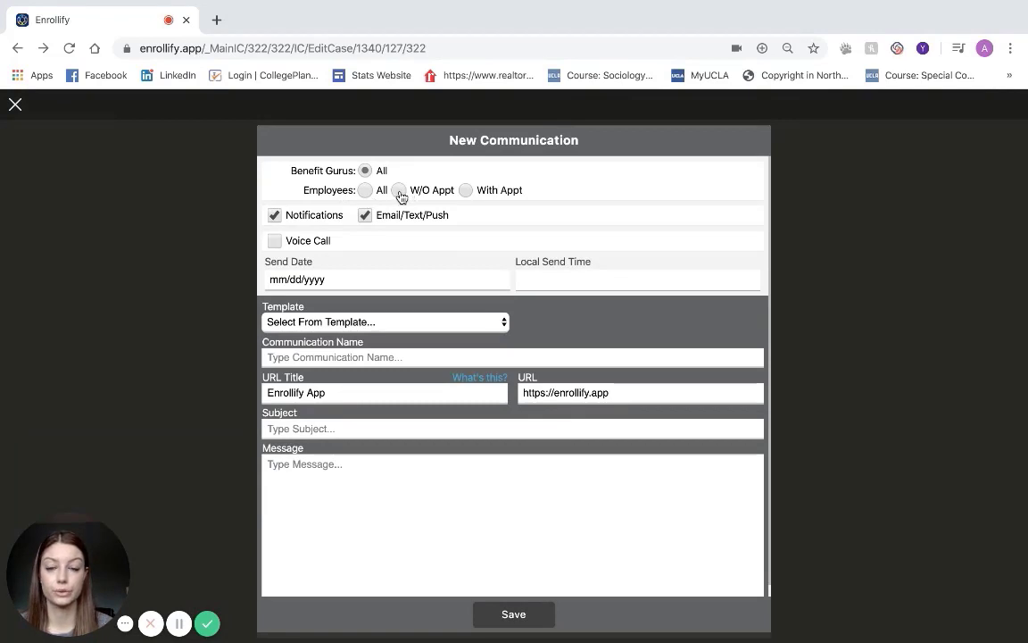
click(275, 242)
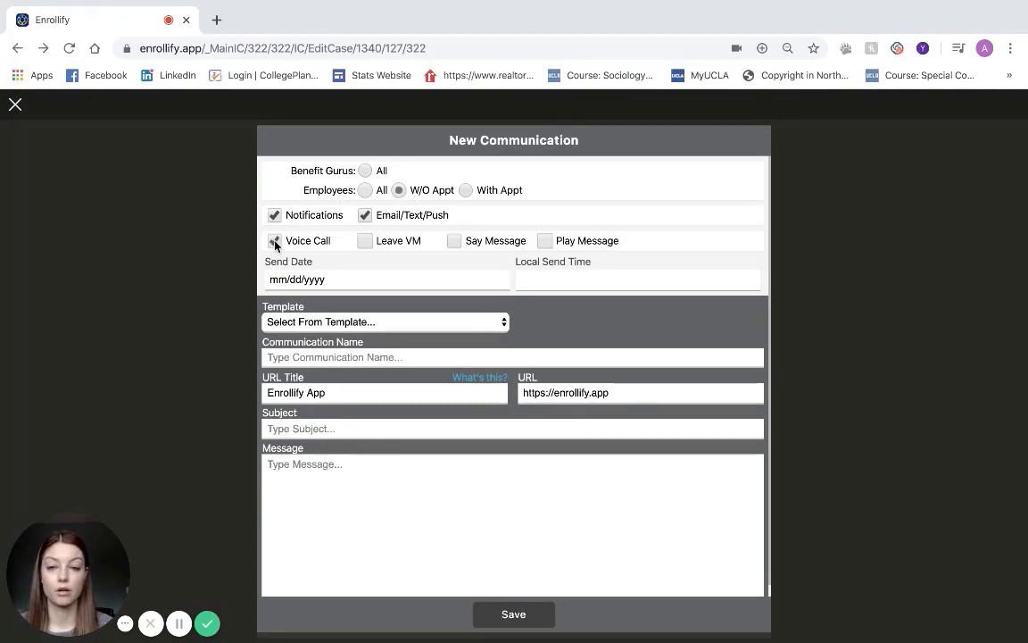
click(365, 243)
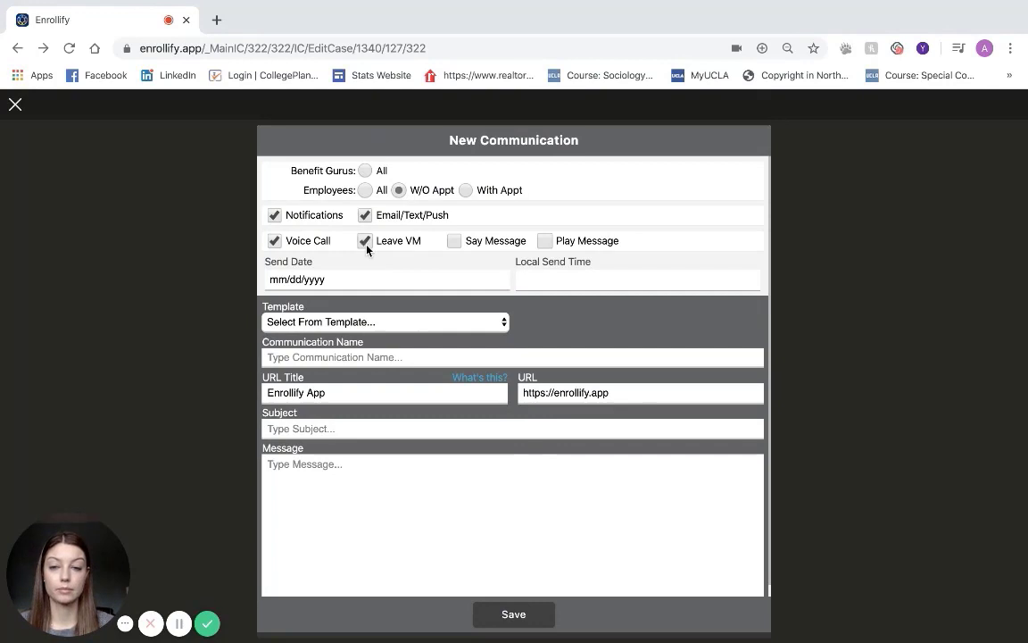
click(545, 242)
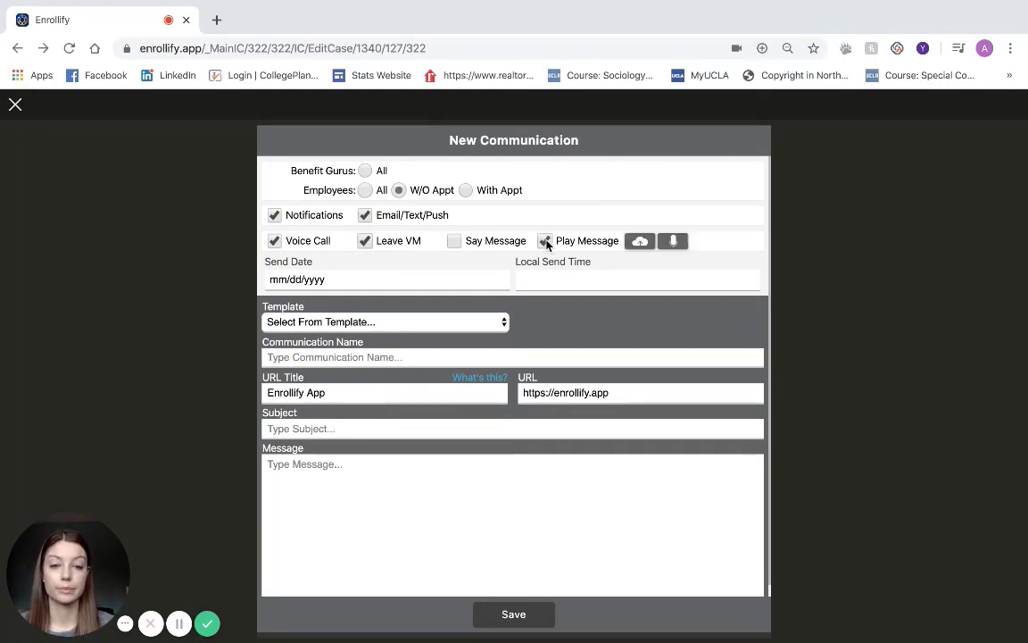
- Record a 5-second voice message and attach it to the communication
click(674, 243)
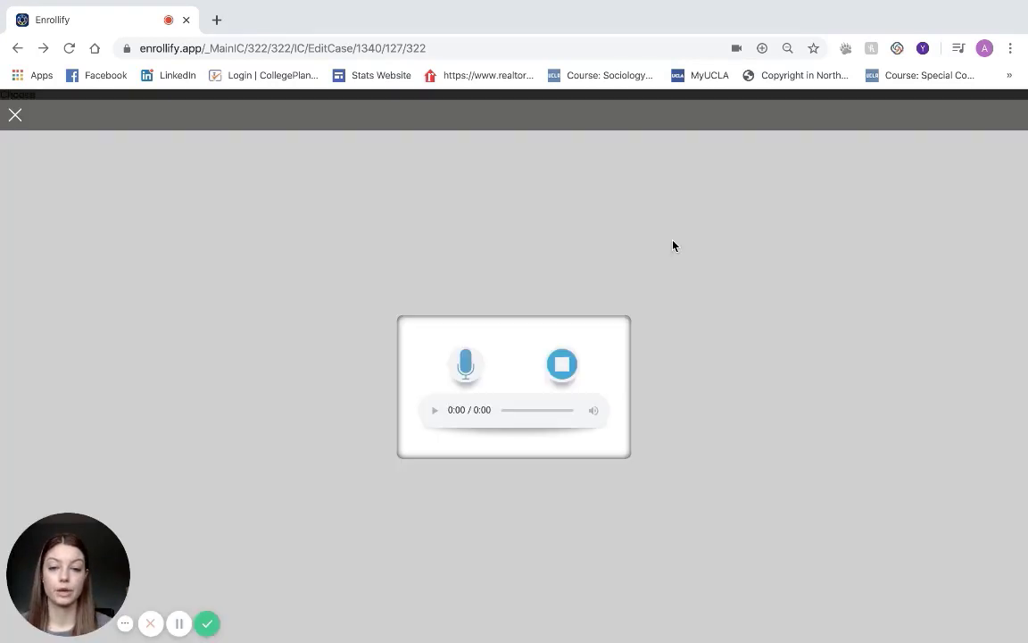
click(463, 372)
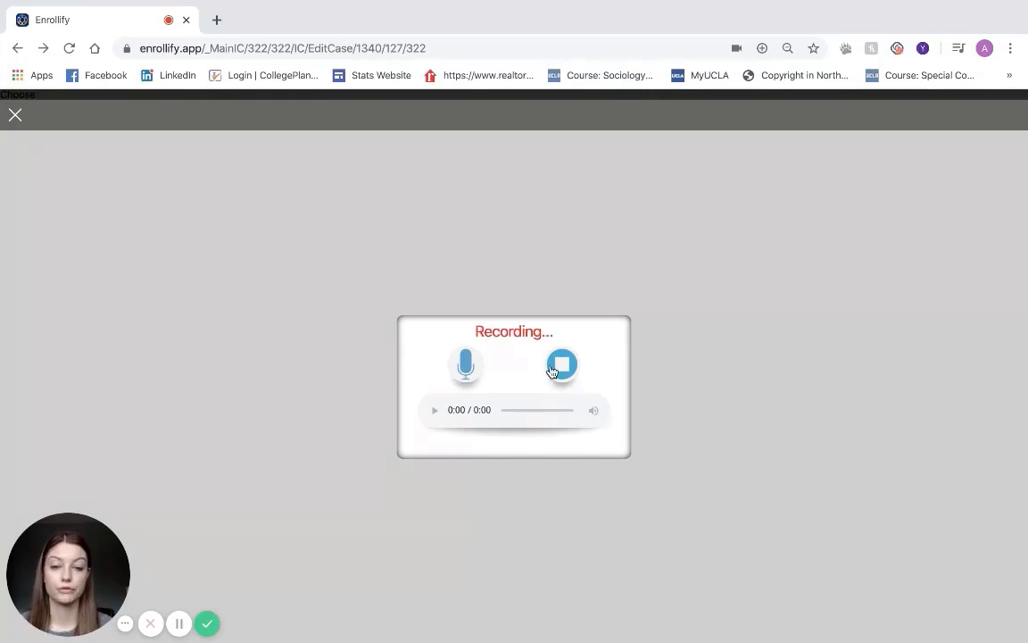
click(559, 373)
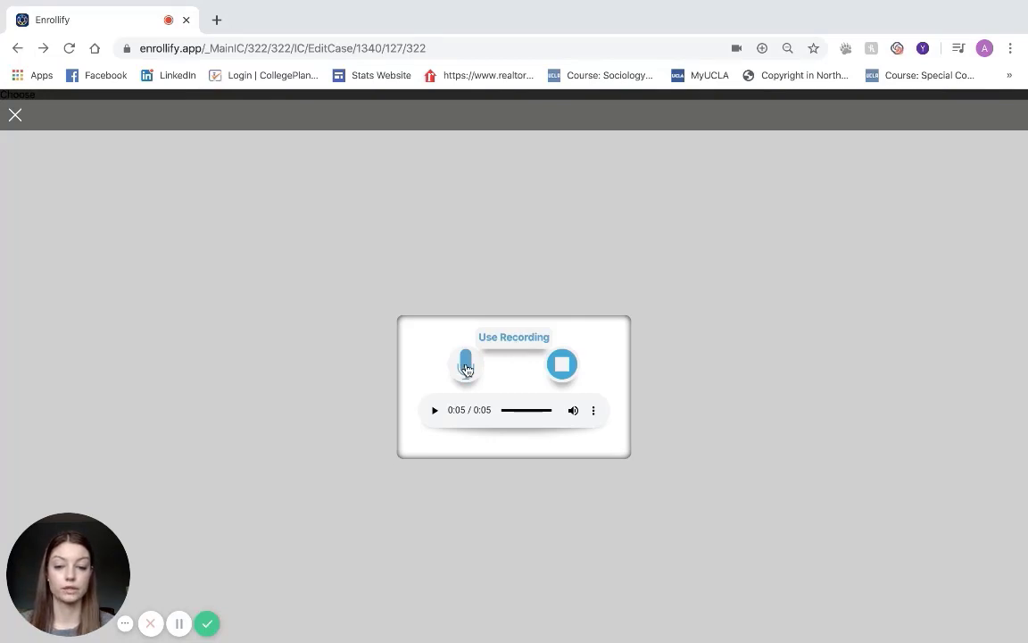
click(498, 340)
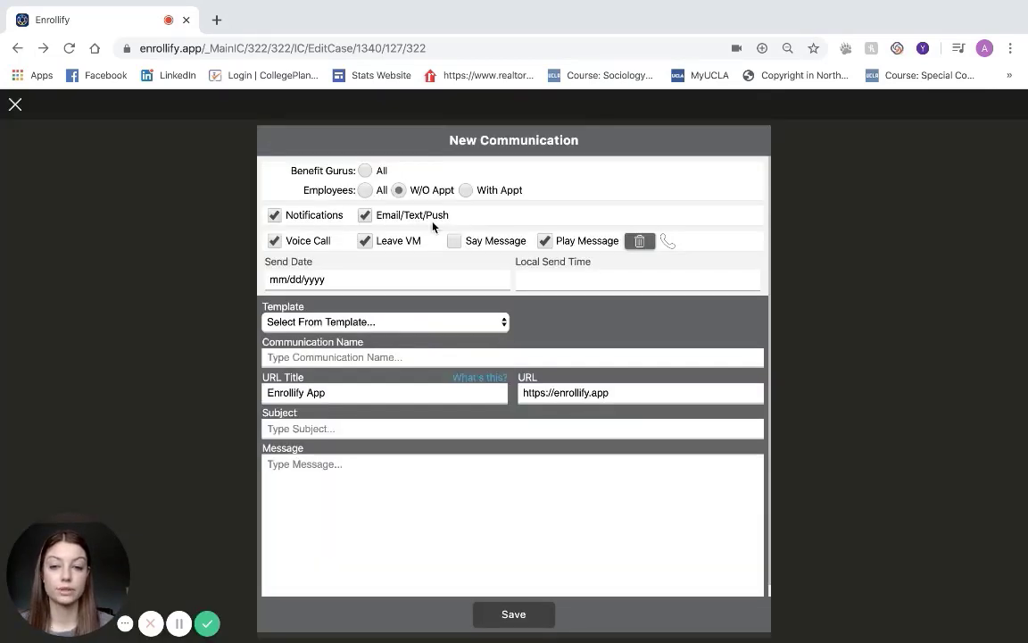
- Set Voicemail 1's send date to a day in April 2020 and save the communication
click(503, 279)
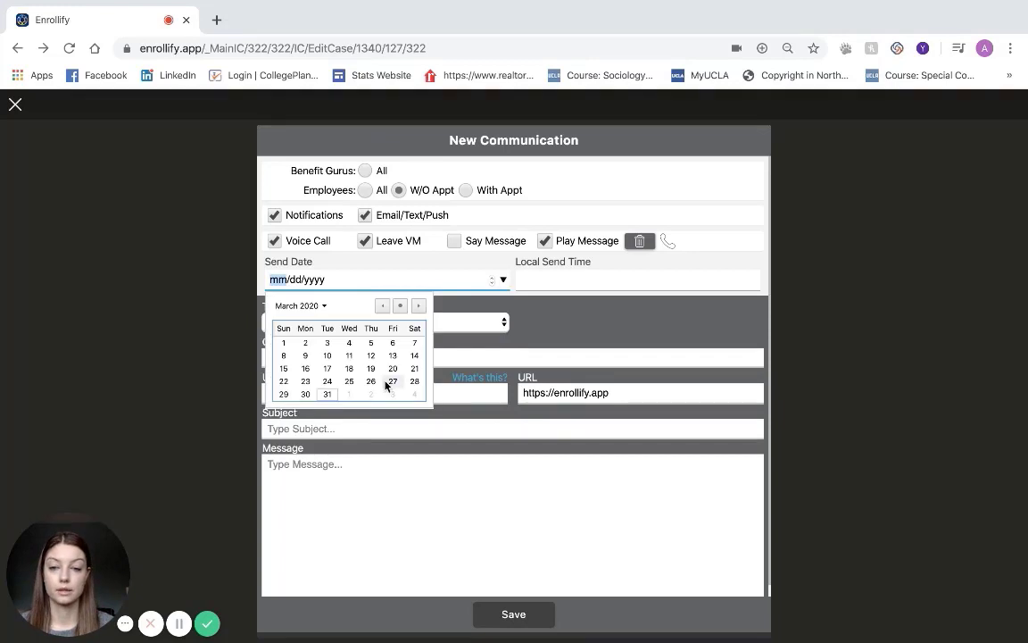
click(418, 306)
click(344, 348)
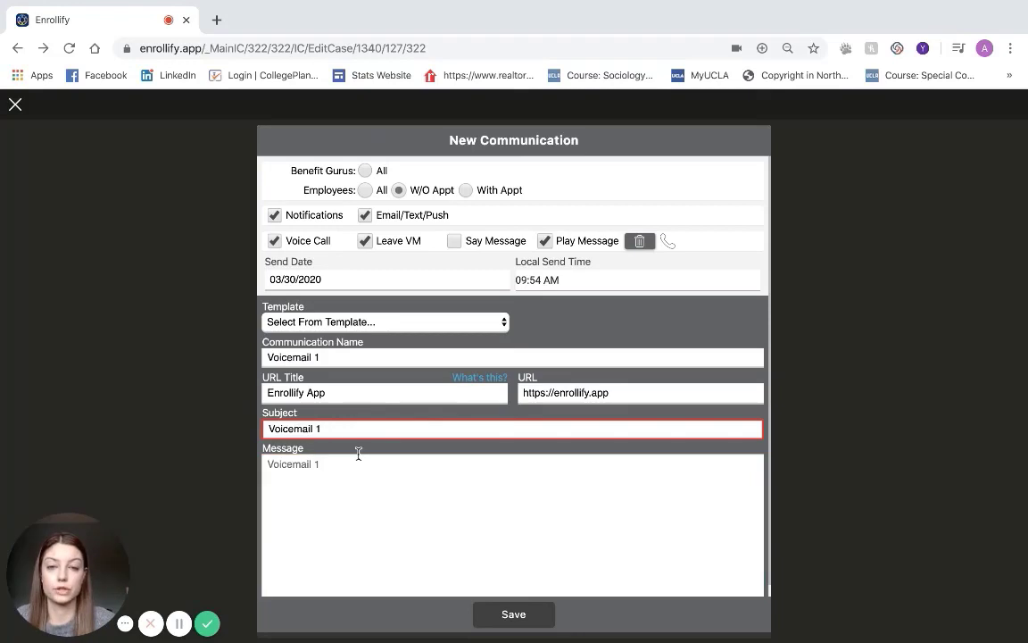
click(514, 616)
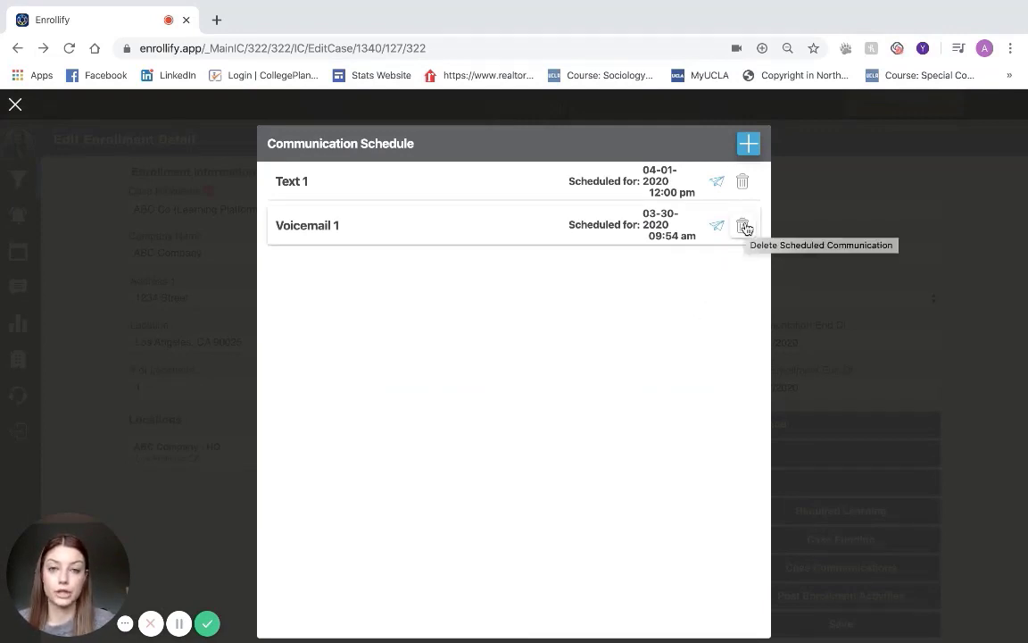
- Review the saved Voicemail 1 communication, then close the communication schedule
click(451, 230)
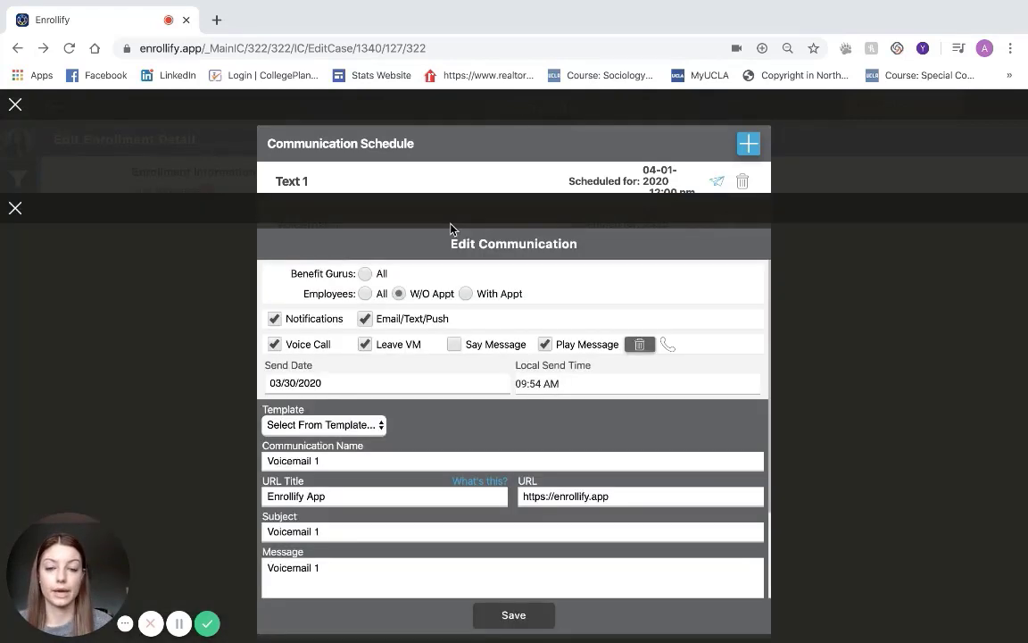
click(14, 104)
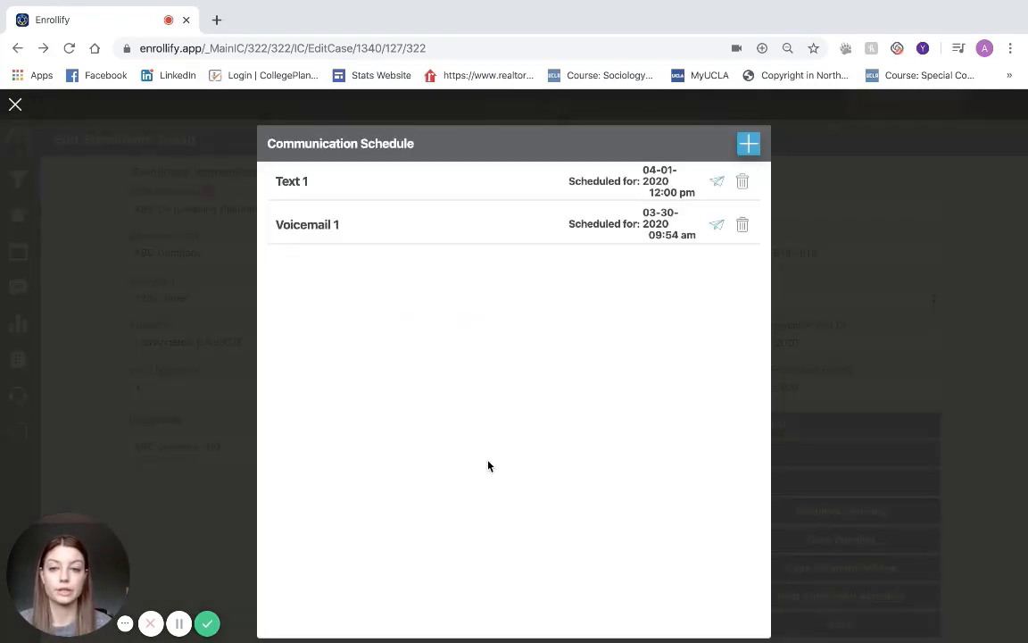
click(16, 104)
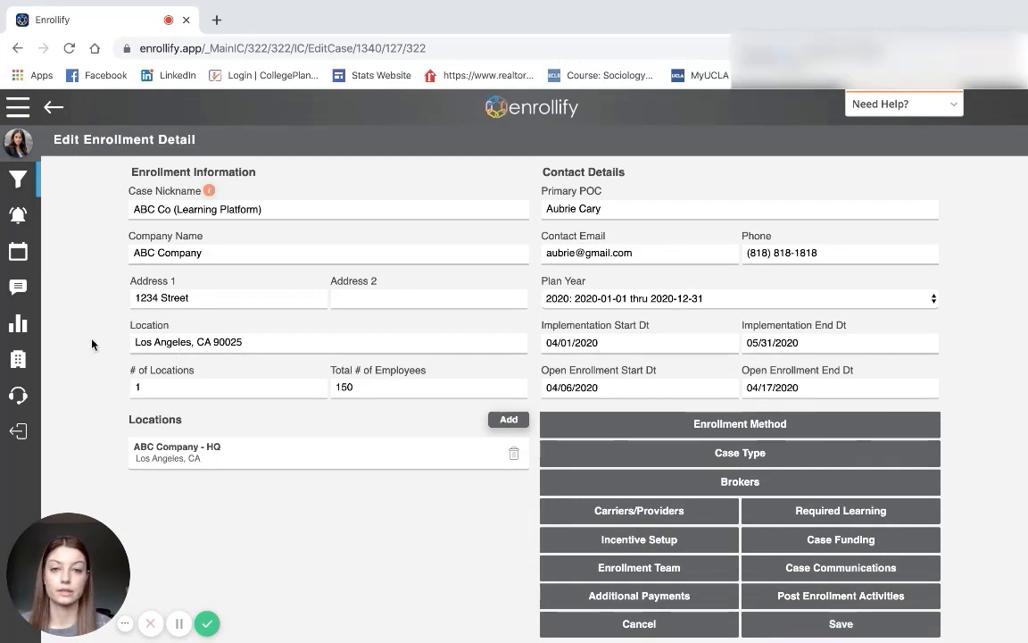
- Show the ABC Company case's Enrollment Team with its single guru card
click(627, 570)
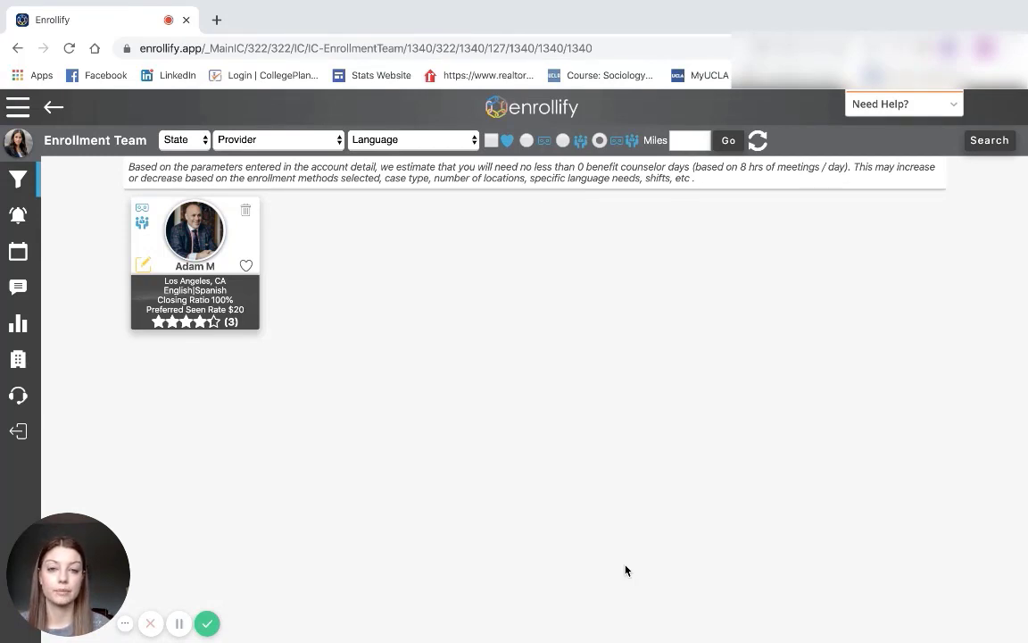
- Start a new conversation for the ABC Co (Learning Platform) case with its employee as recipient, then return
mouse_move(101, 363)
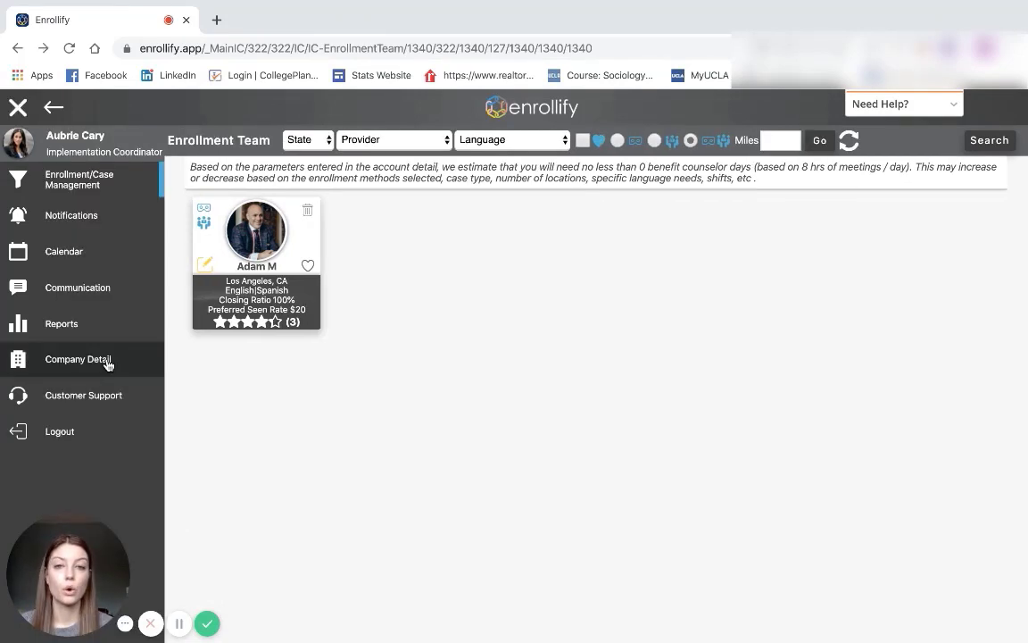
click(101, 305)
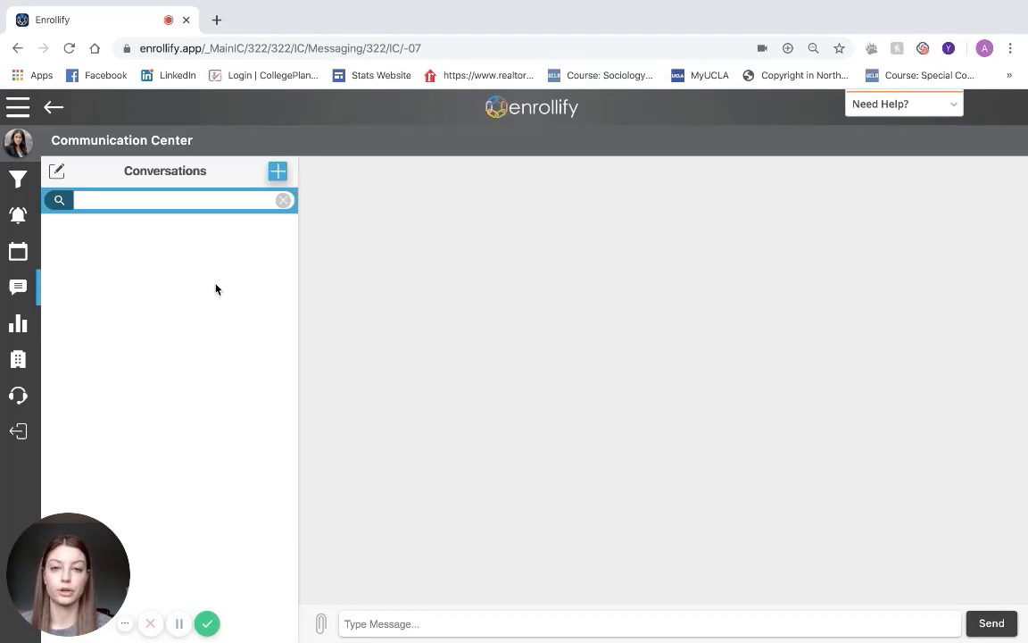
click(279, 174)
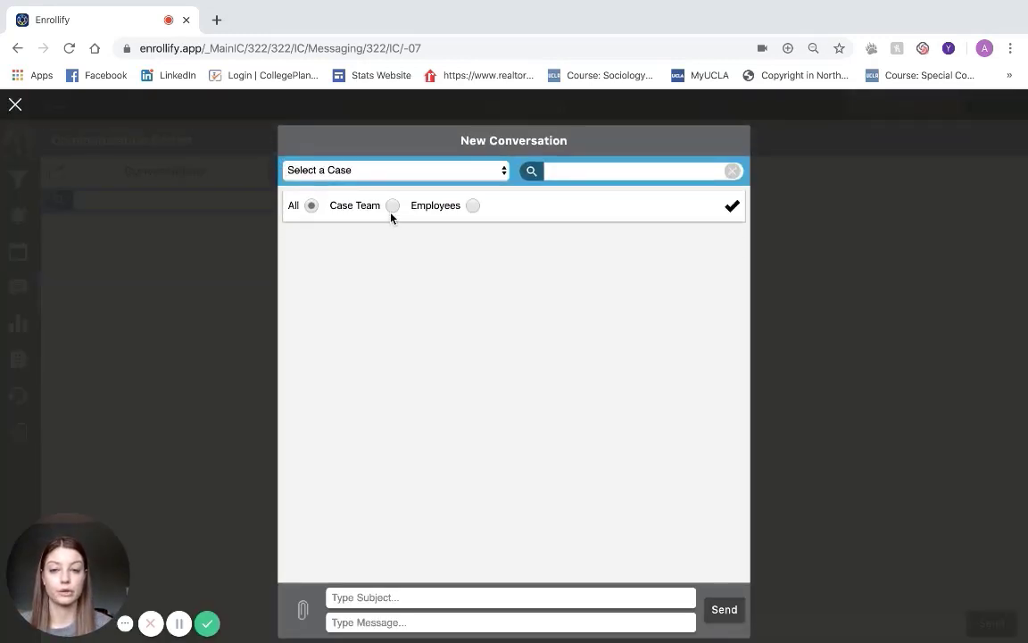
click(406, 170)
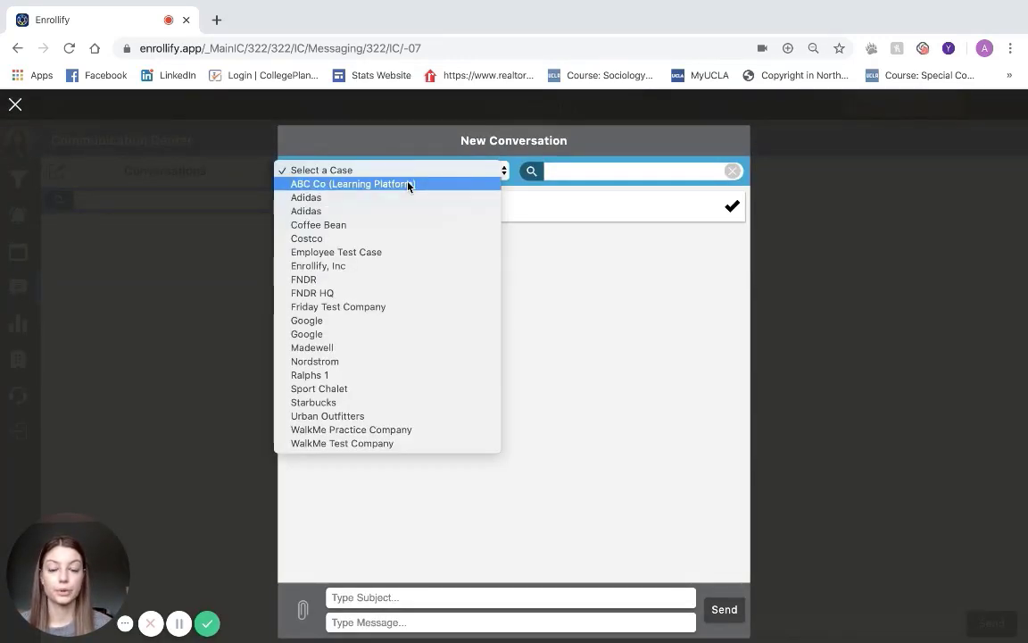
click(409, 183)
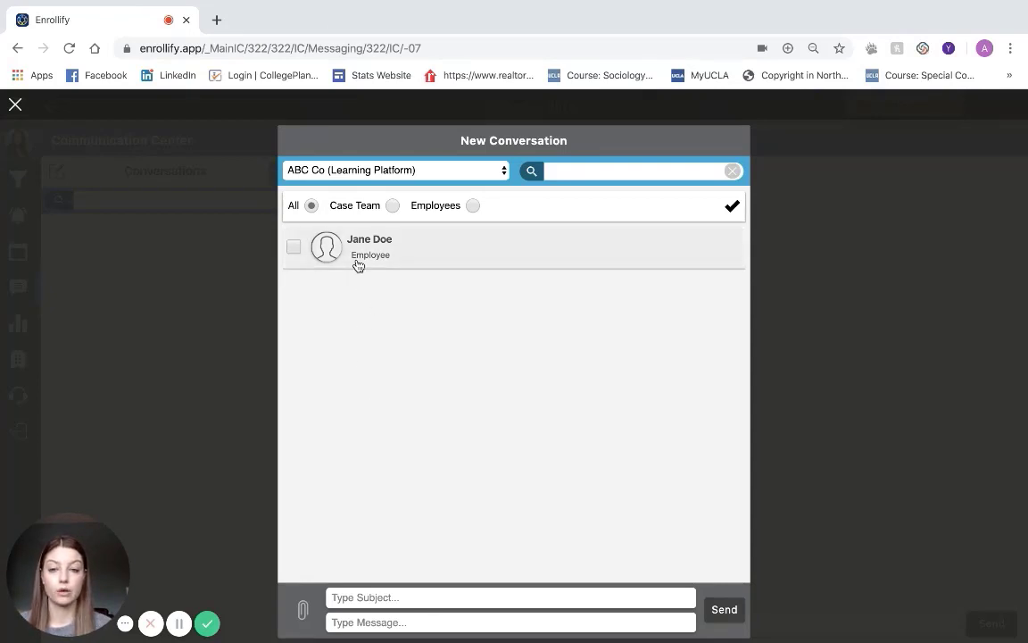
click(294, 246)
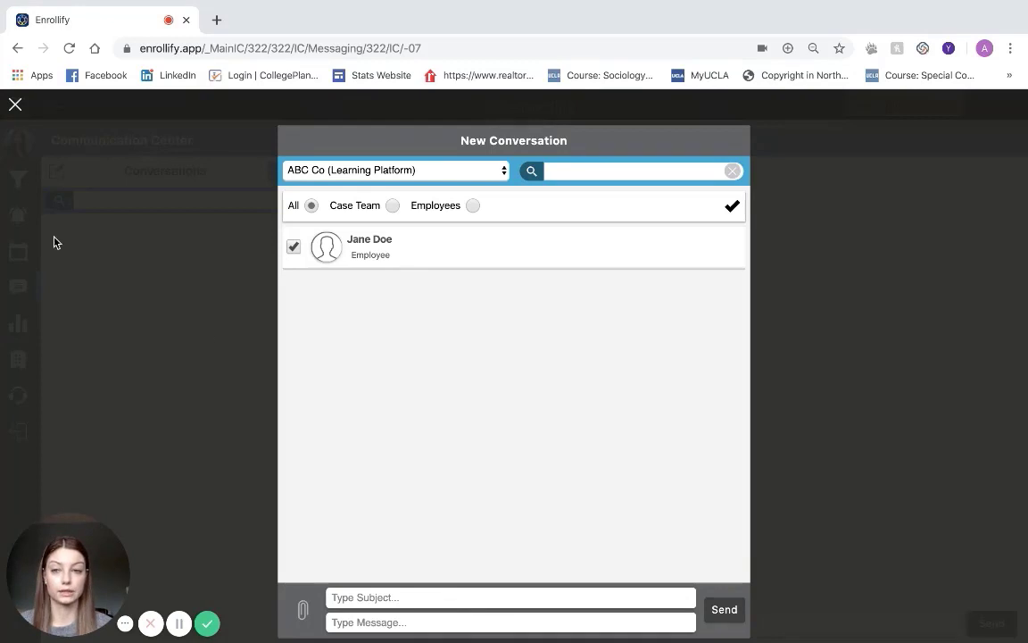
click(15, 105)
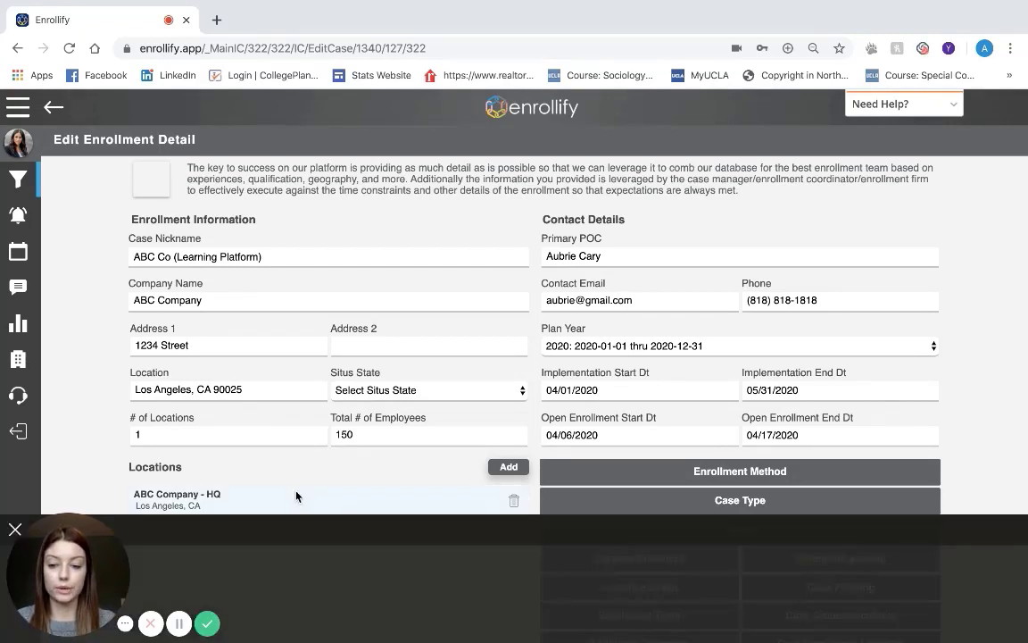
- Assign the available guru to Monday 4/6's appointment block in the ABC Company - HQ calendar
click(297, 496)
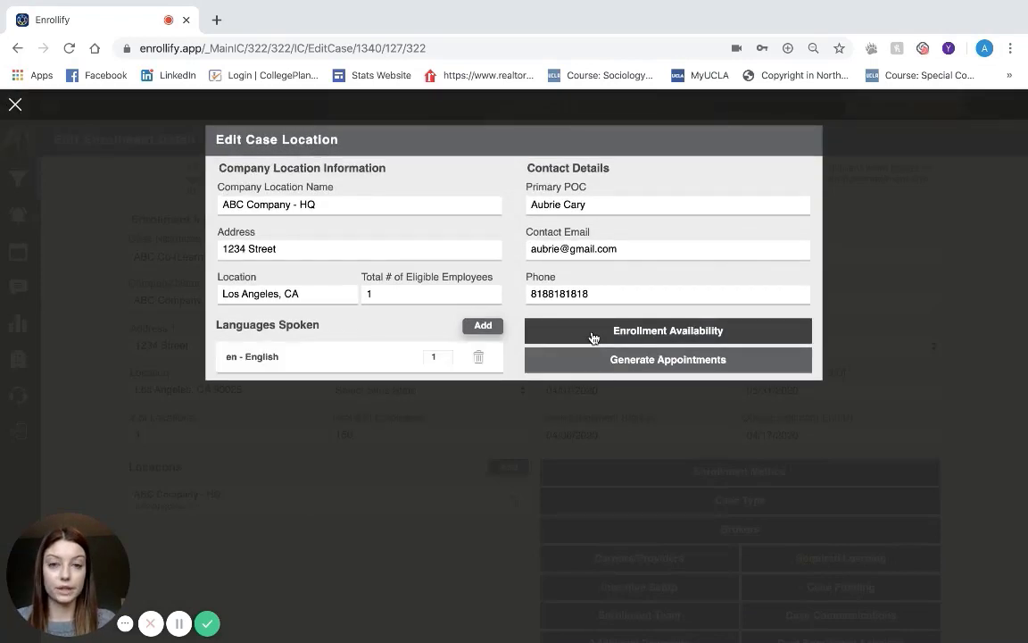
click(593, 330)
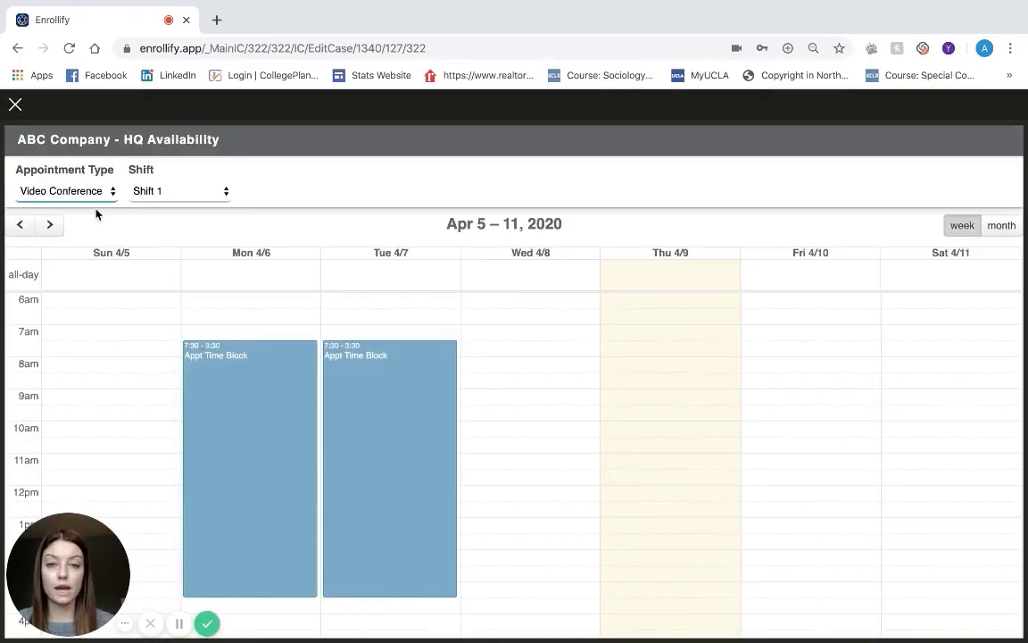
click(265, 432)
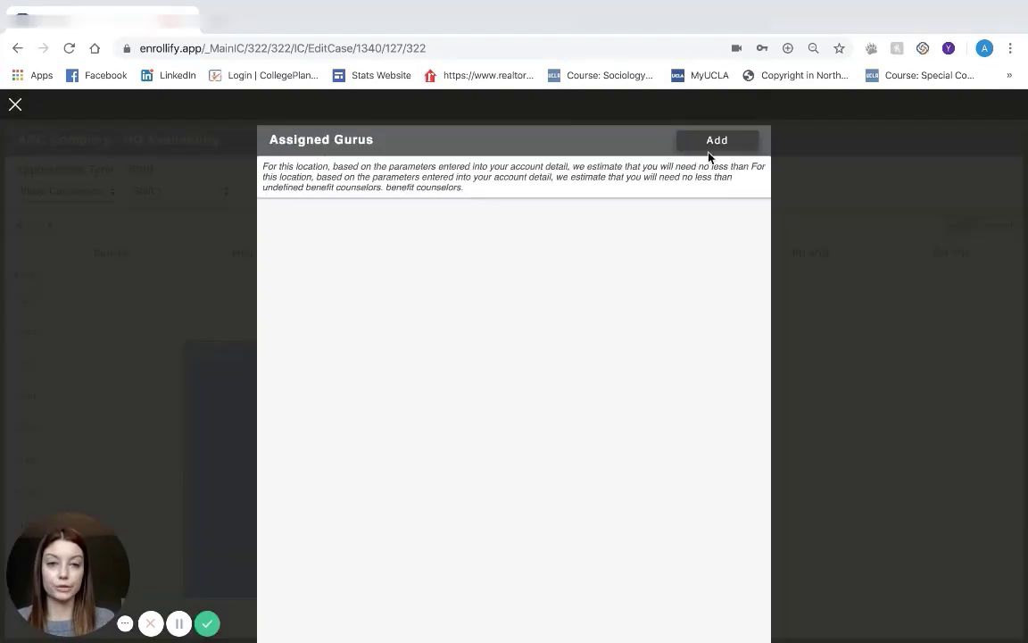
click(735, 148)
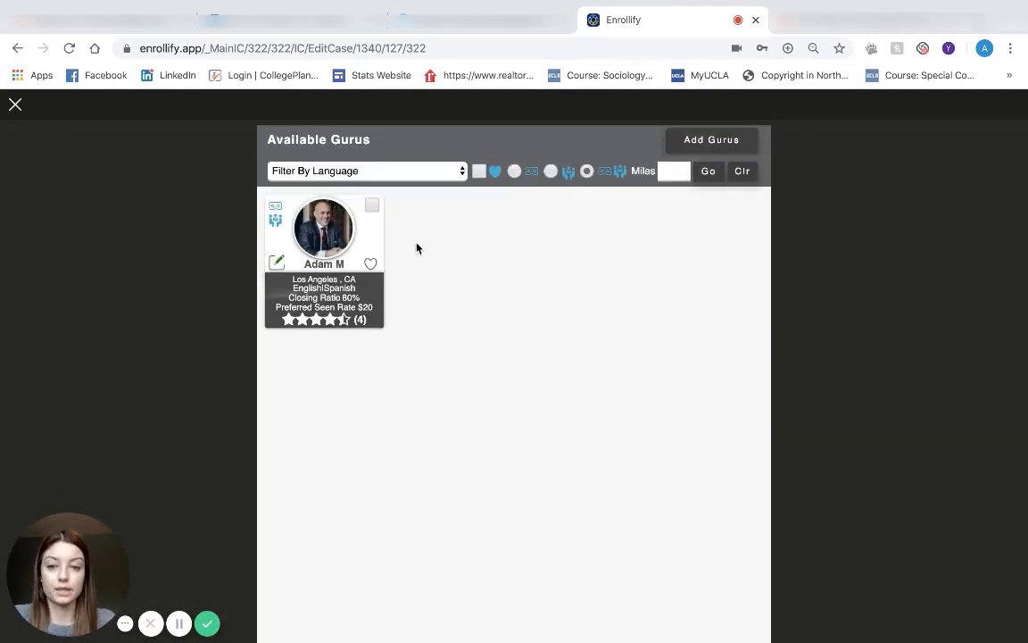
click(372, 207)
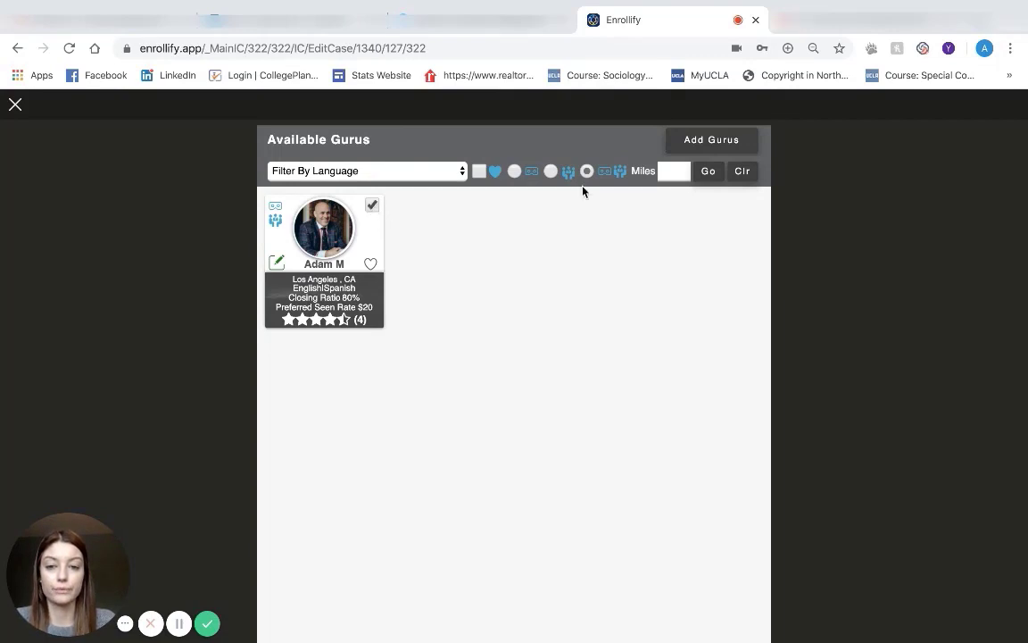
click(695, 145)
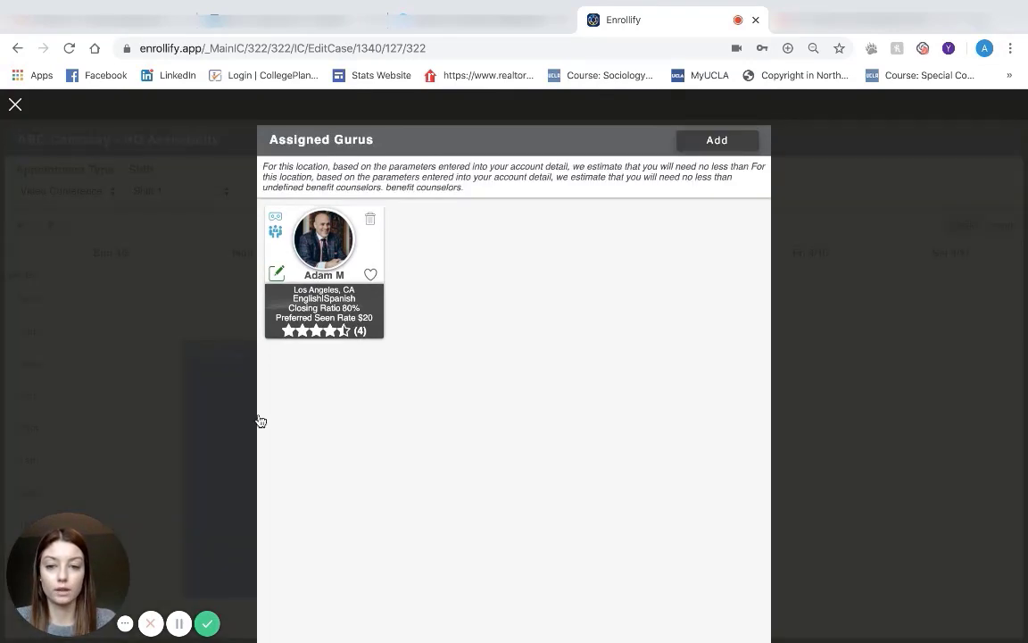
click(14, 108)
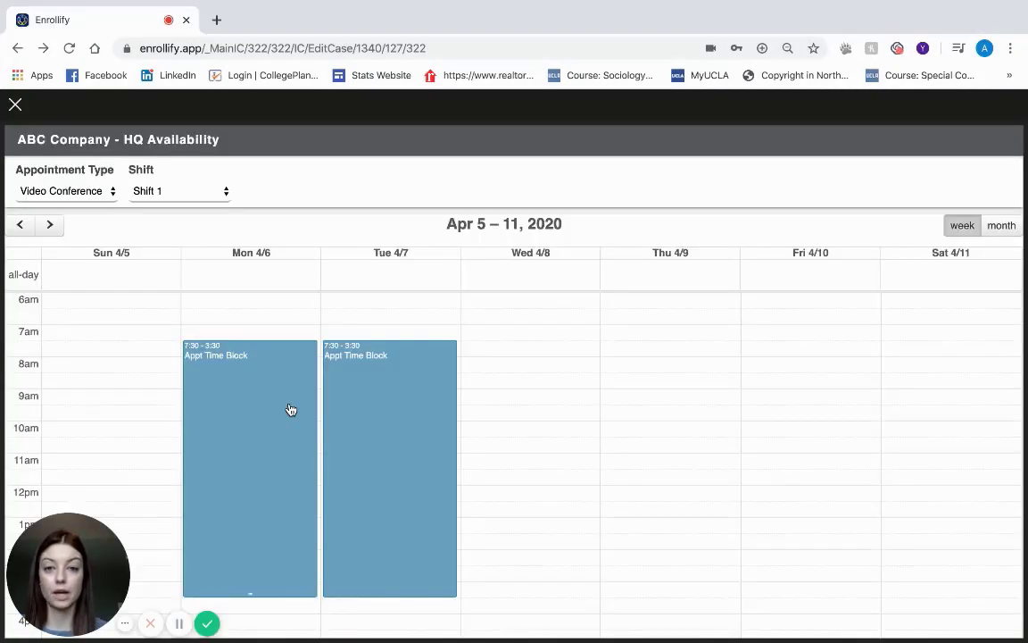
- Recheck the gurus on Monday's block, then view Tuesday 4/7's block
click(266, 413)
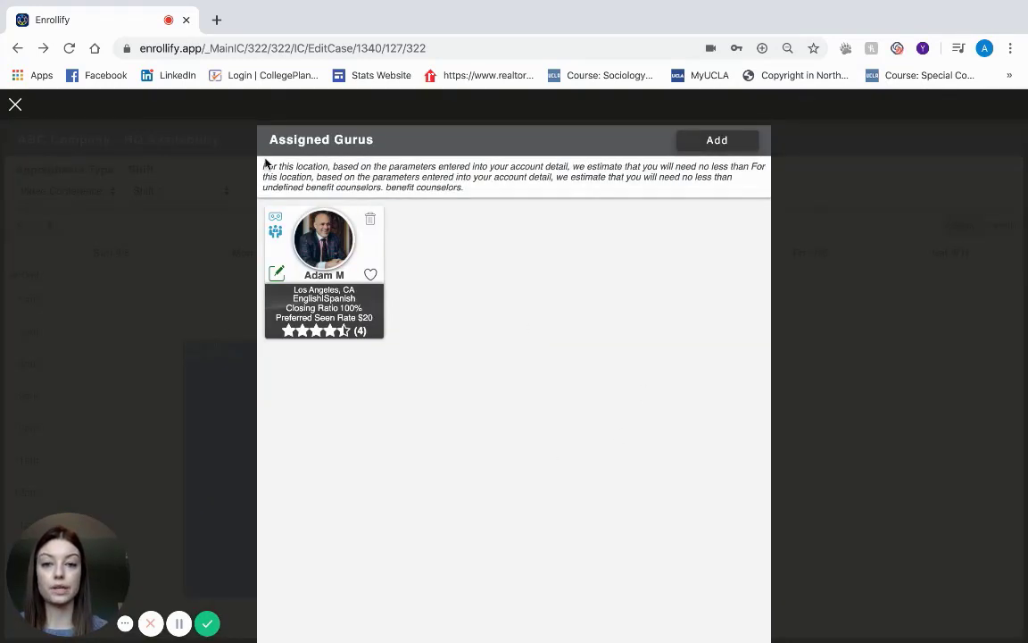
click(16, 105)
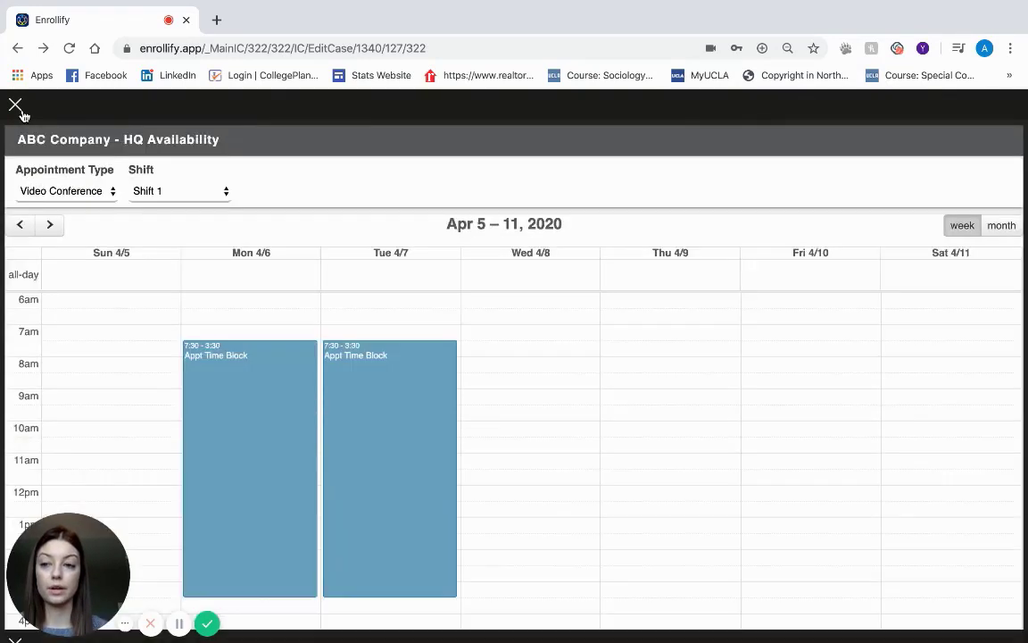
click(359, 388)
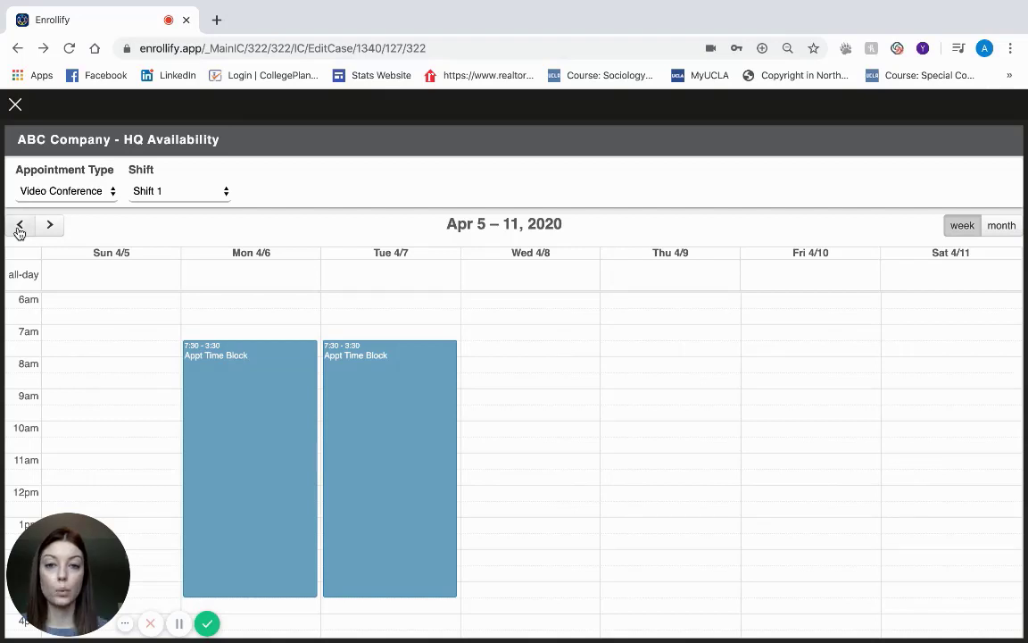
- Generate appointments for ABC Company - HQ and save the enrollment case details
click(16, 108)
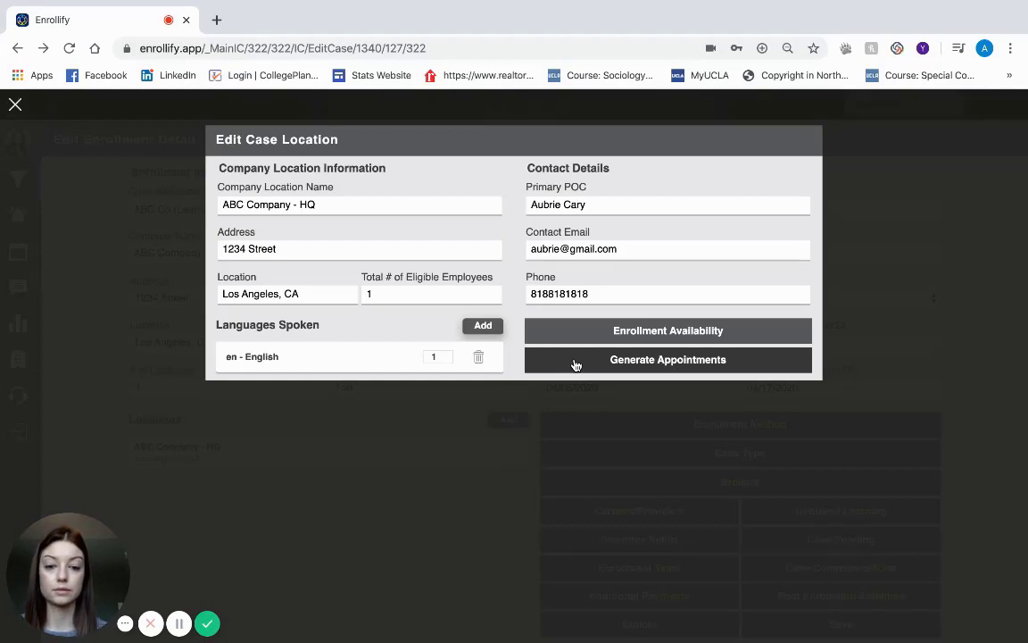
click(576, 361)
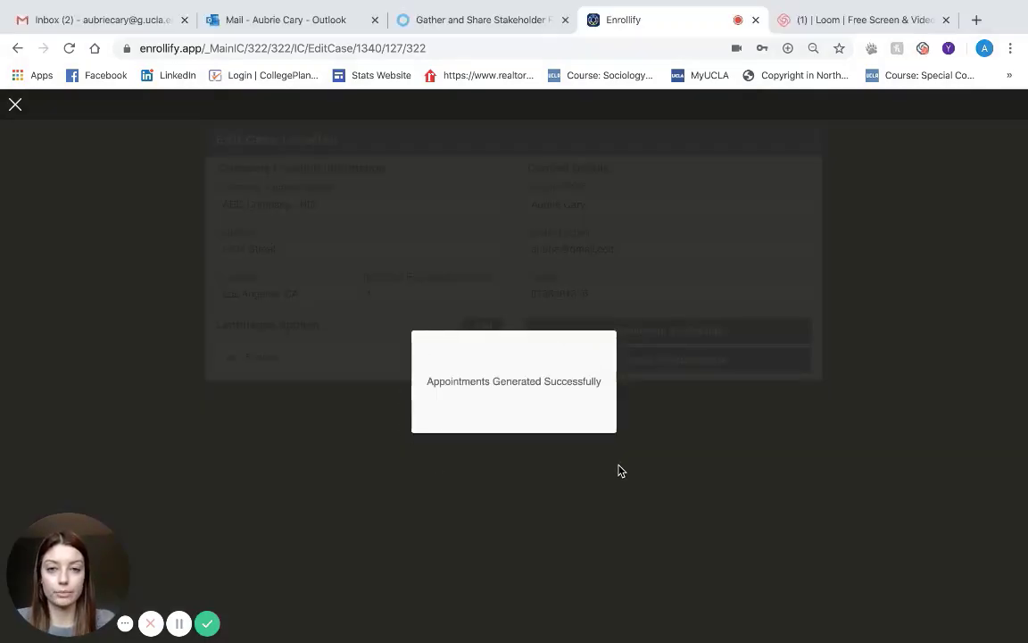
click(17, 108)
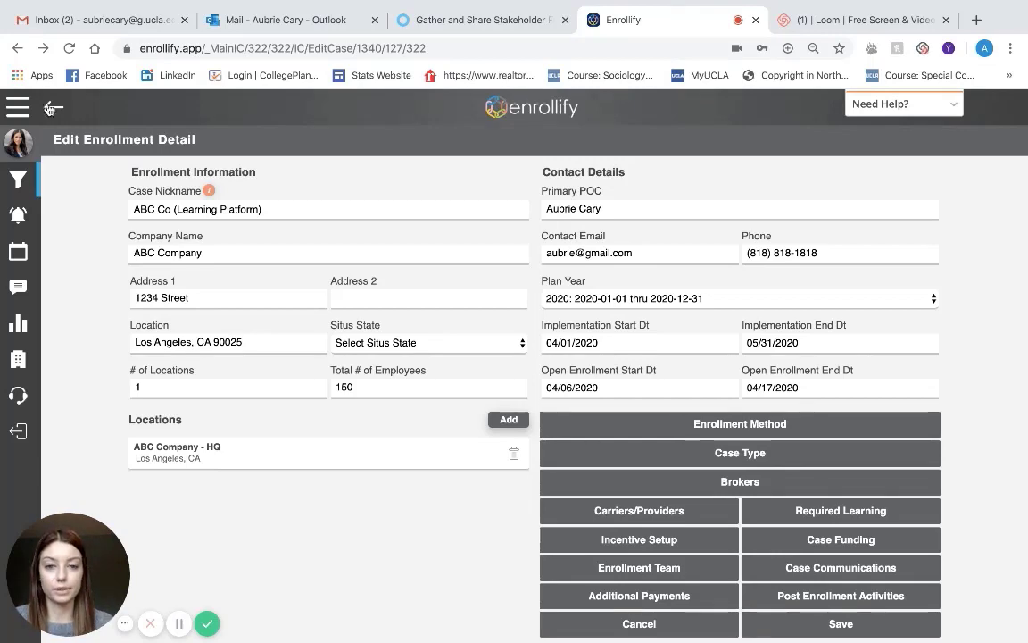
click(787, 342)
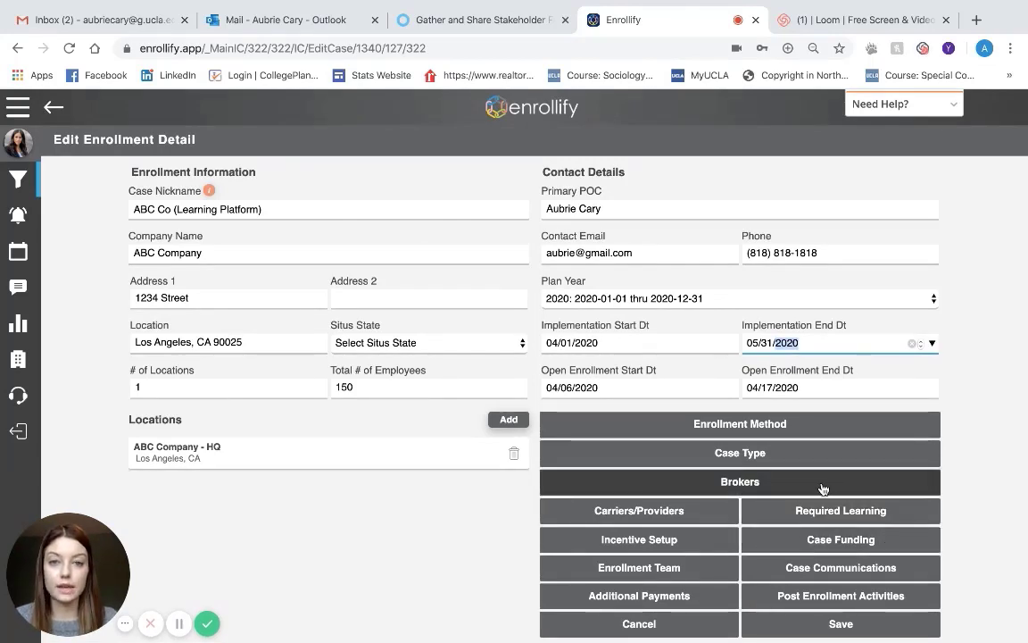
click(870, 633)
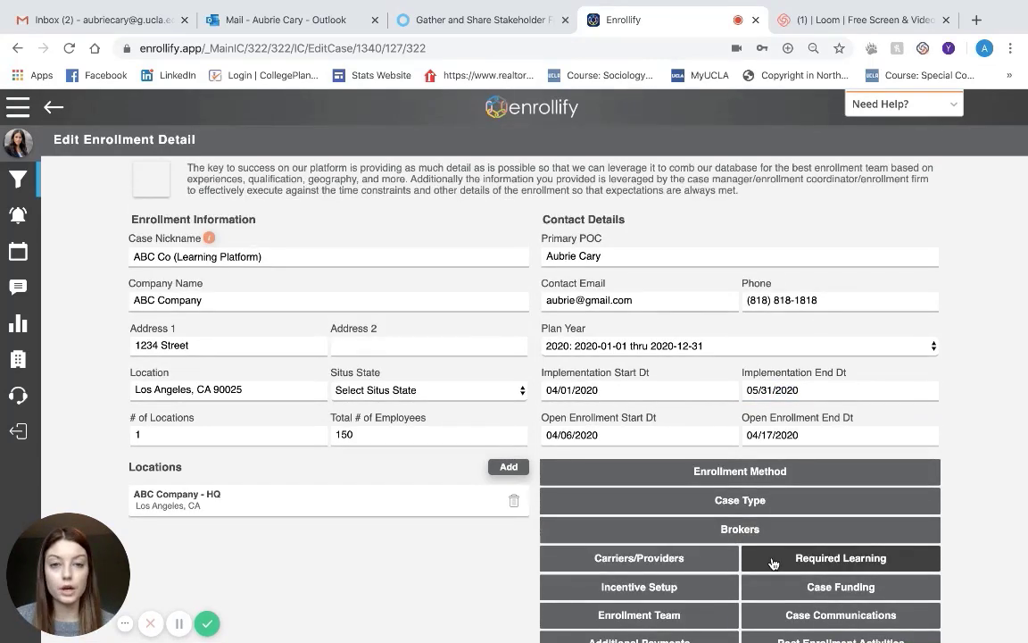